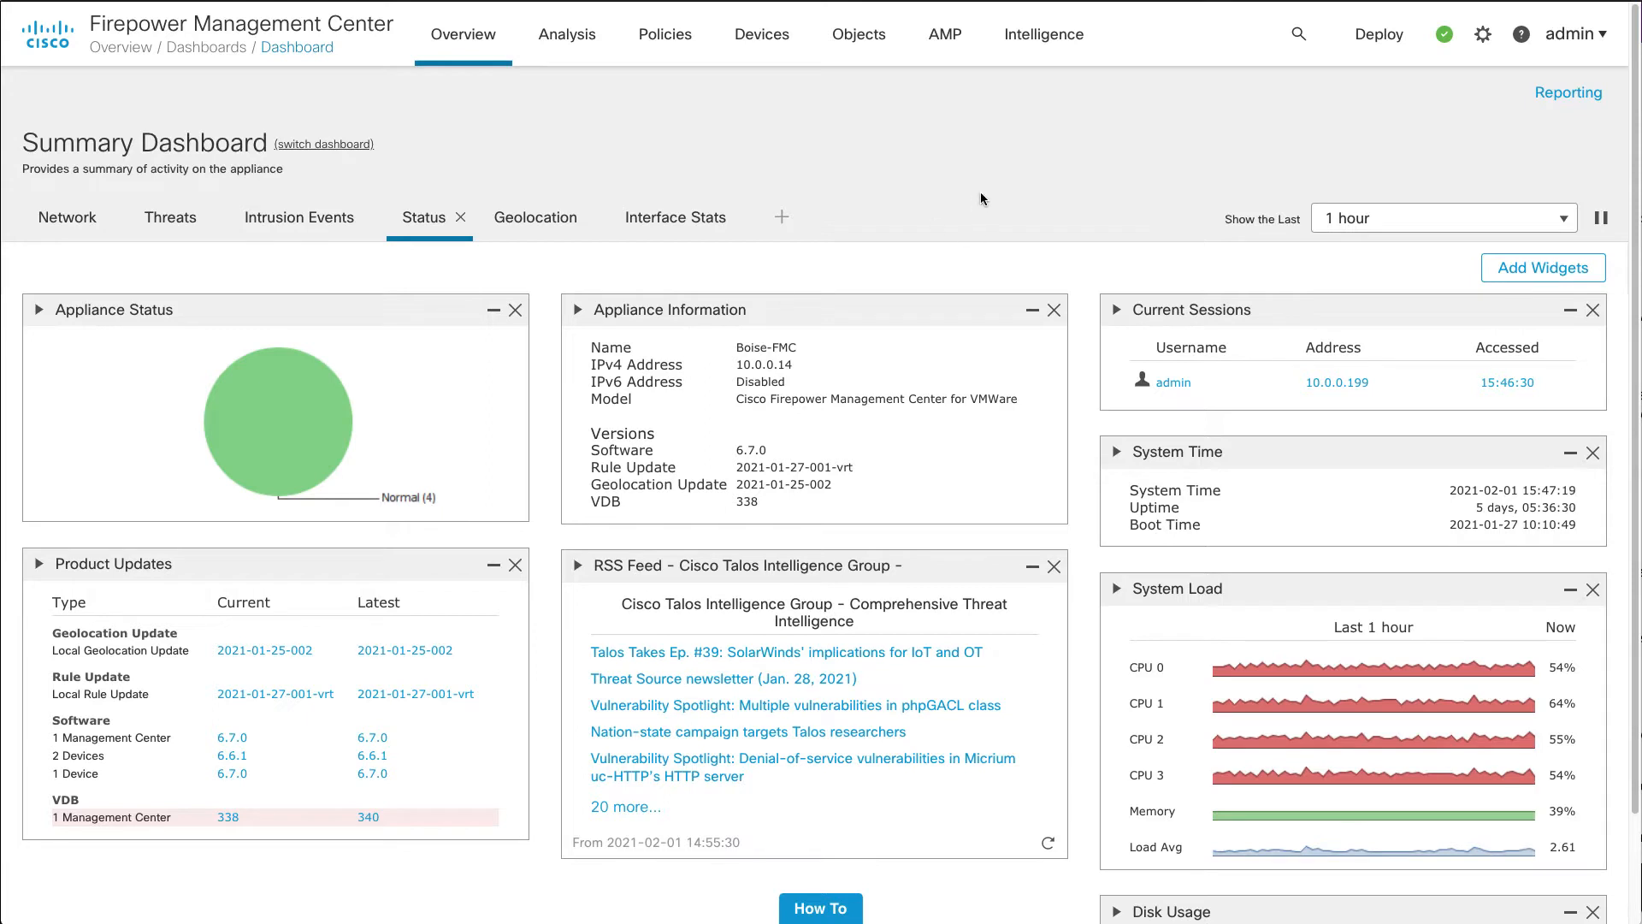
In the system's audit log configuration, test the syslog server connection and save the settings.
left_click(1483, 36)
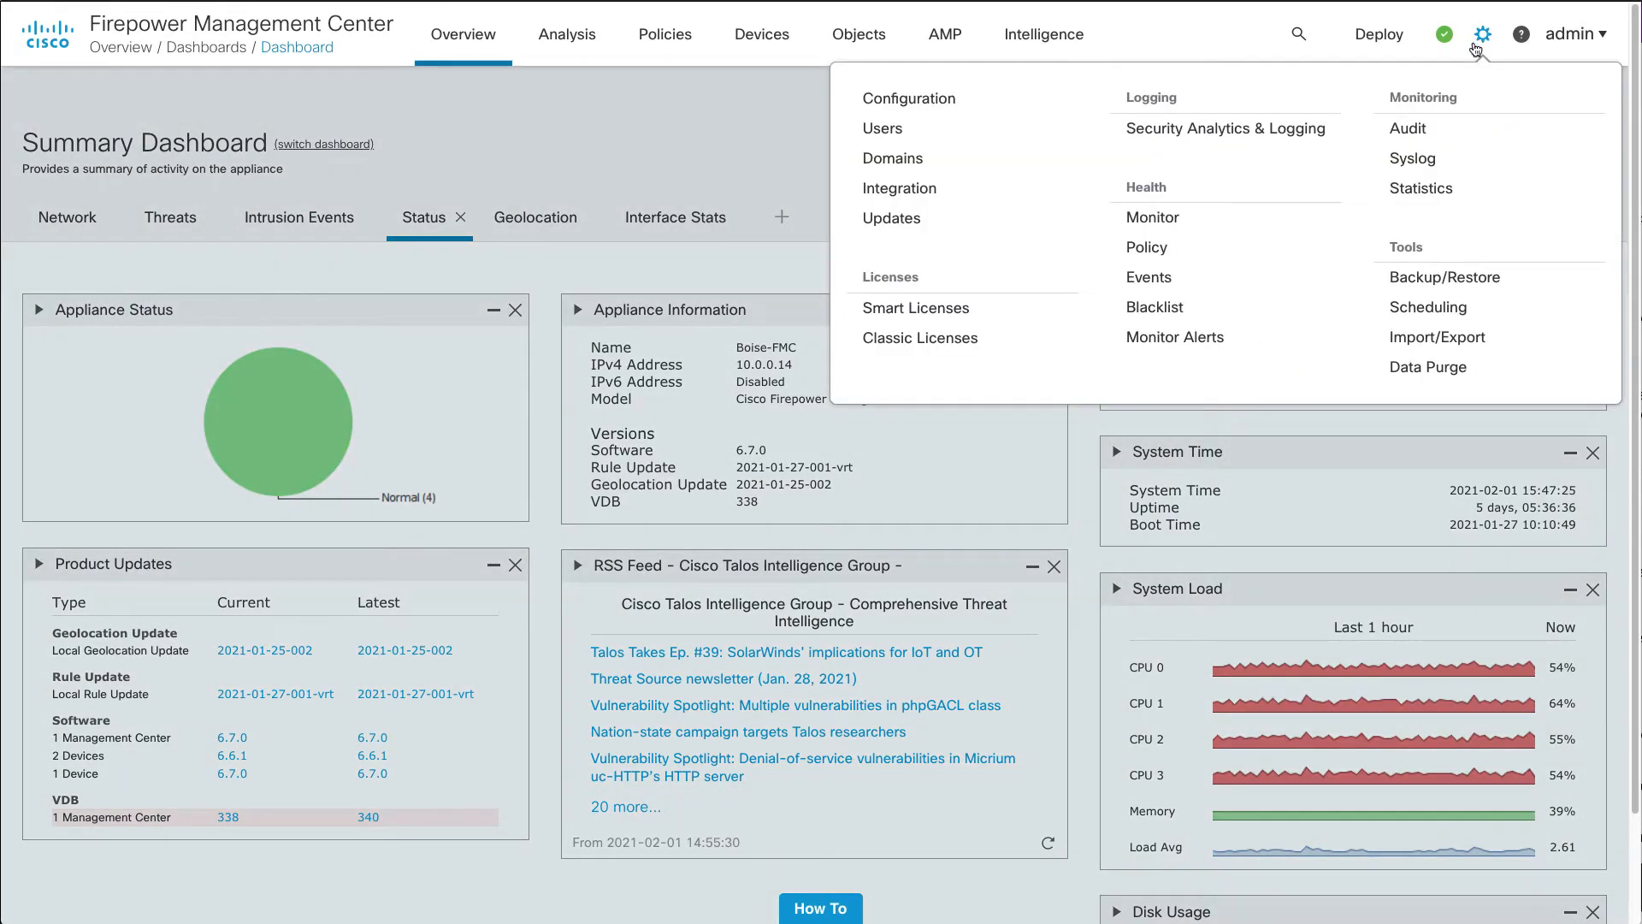
left_click(903, 99)
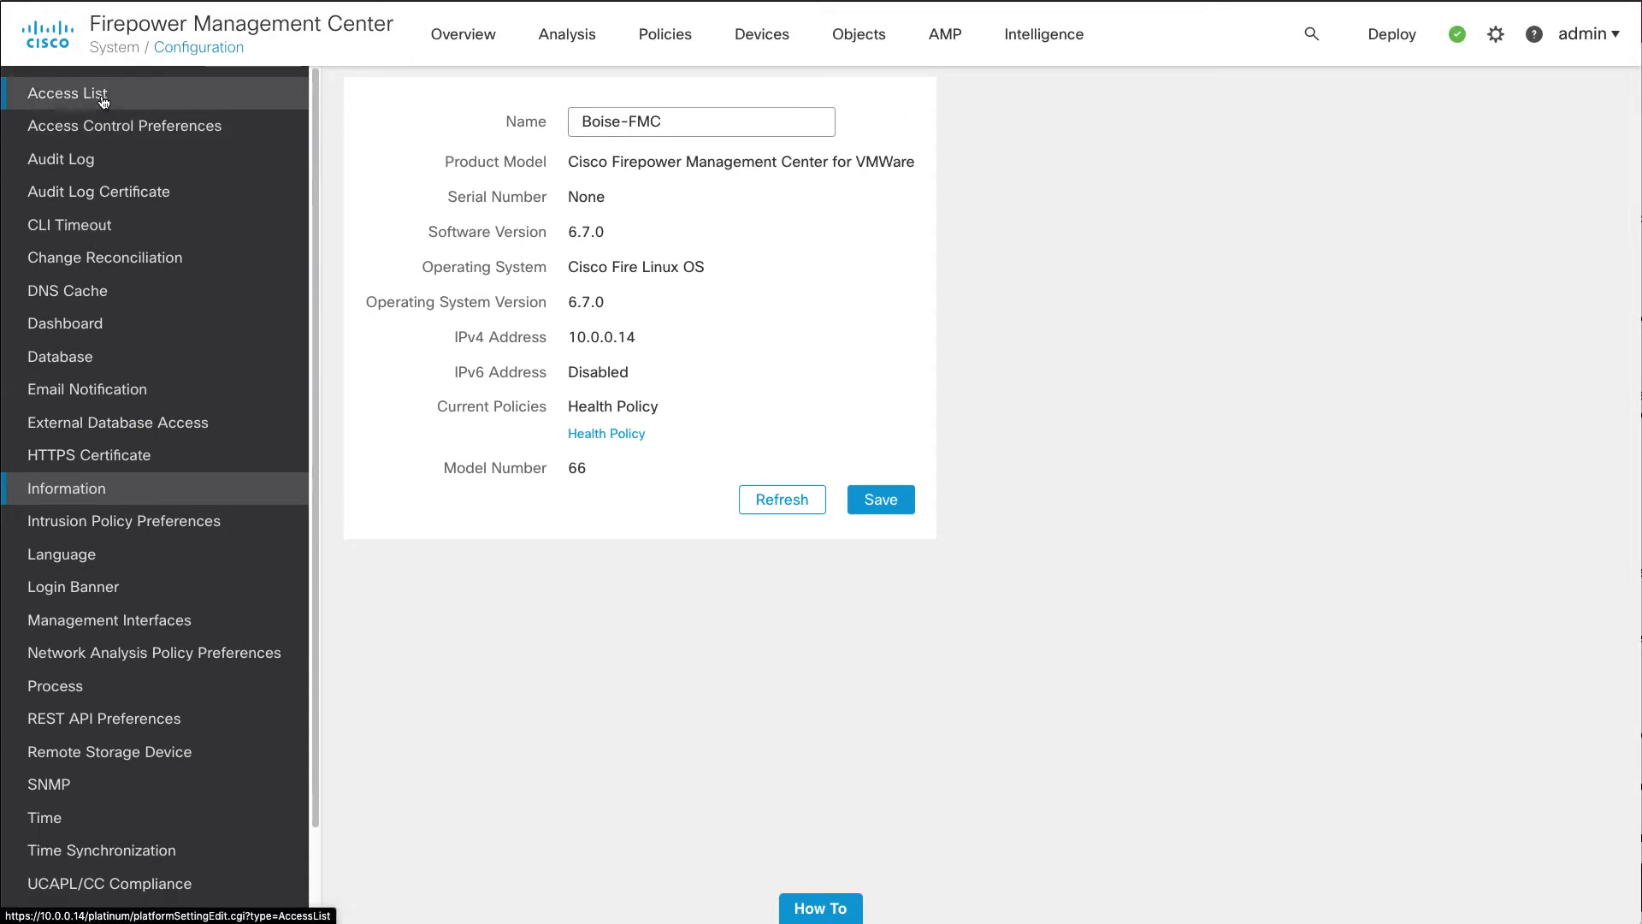
left_click(60, 162)
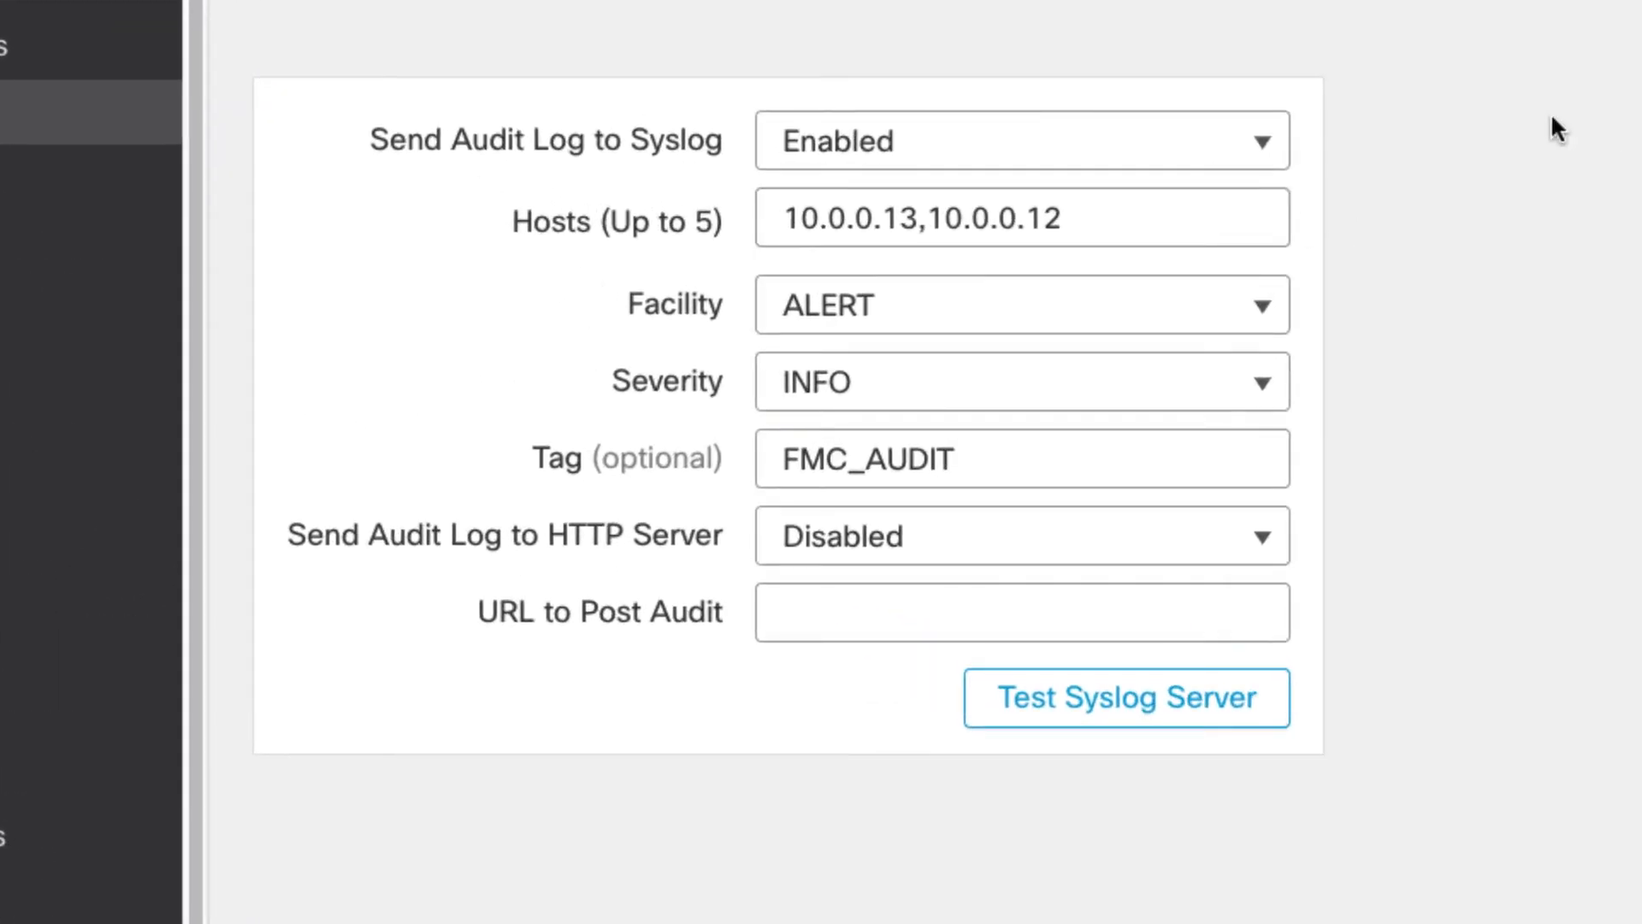
left_click(1255, 162)
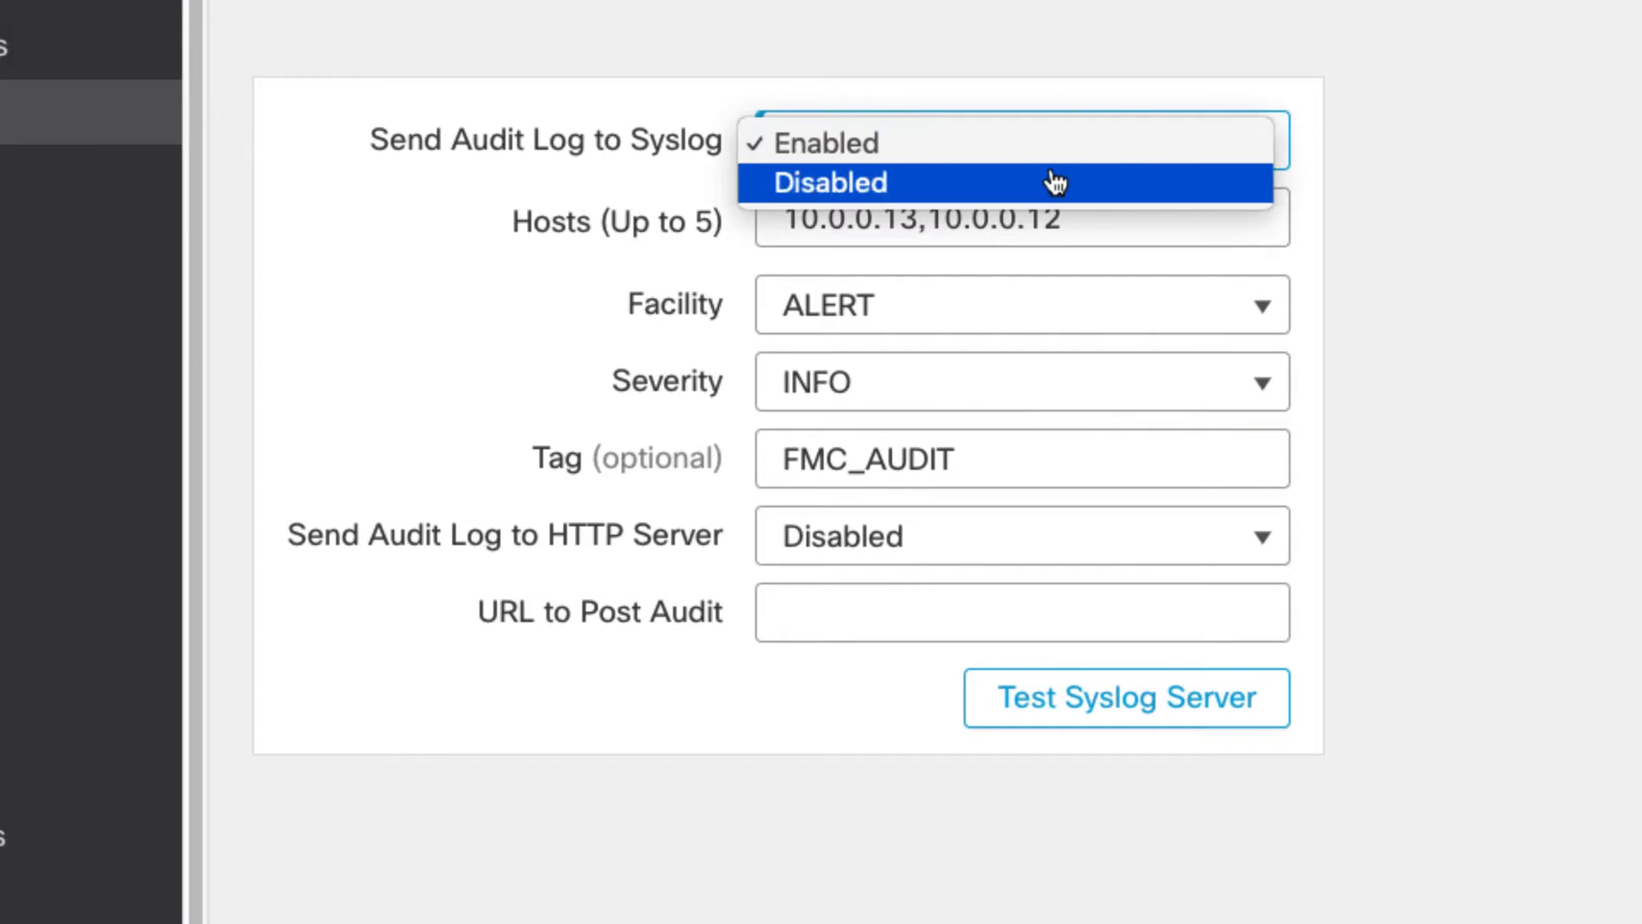
left_click(1624, 216)
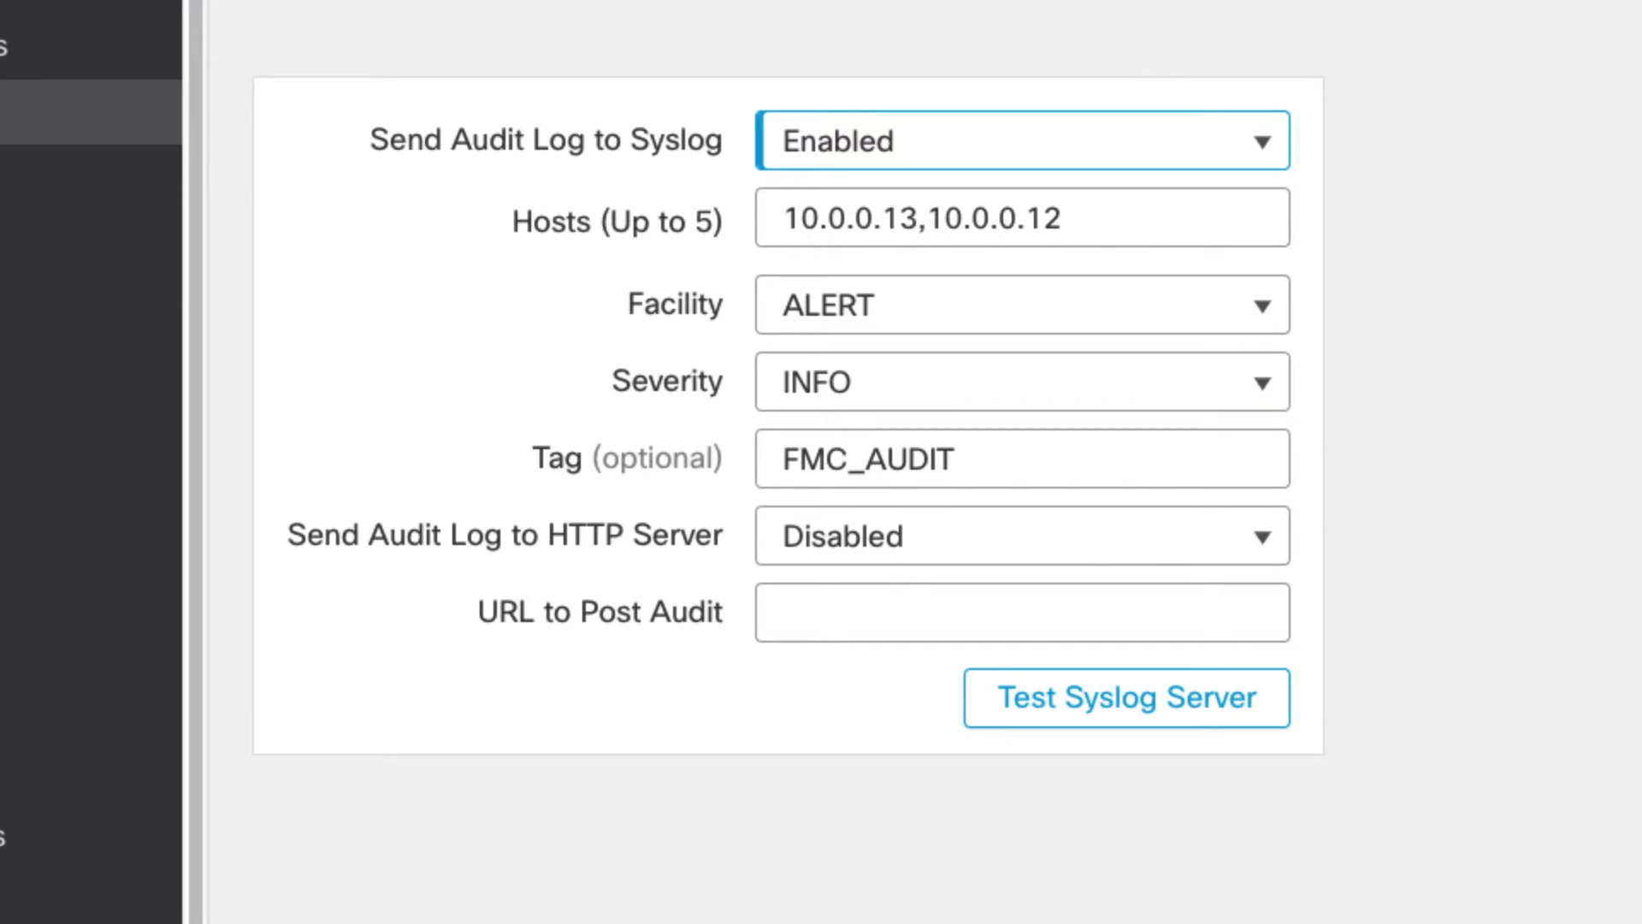
left_click(1184, 699)
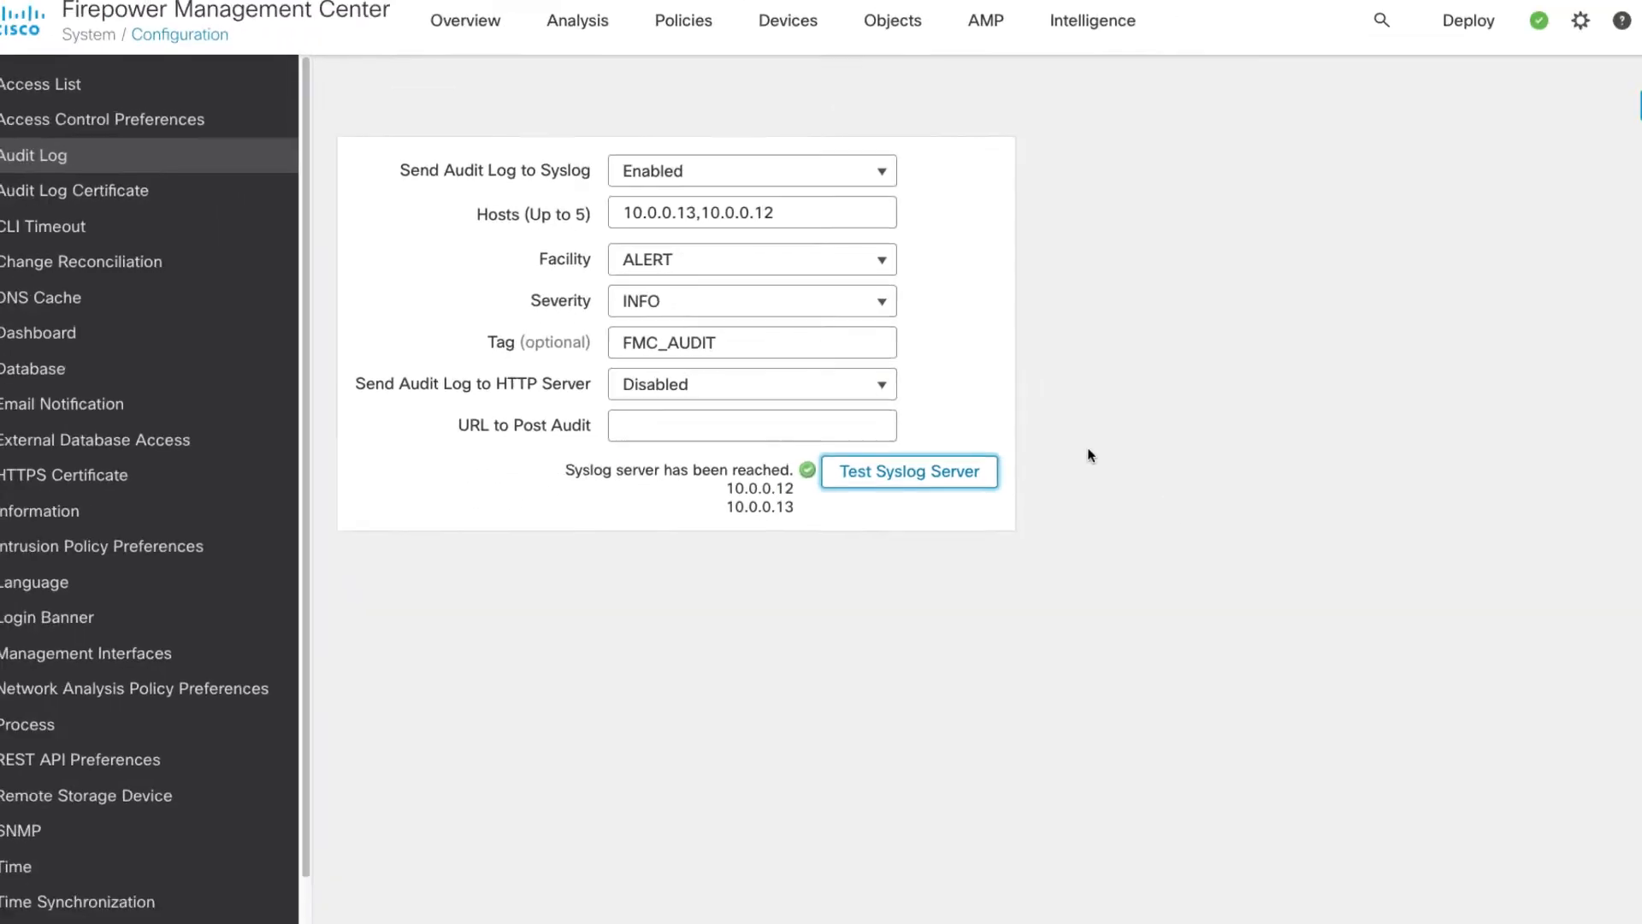
left_click(1577, 113)
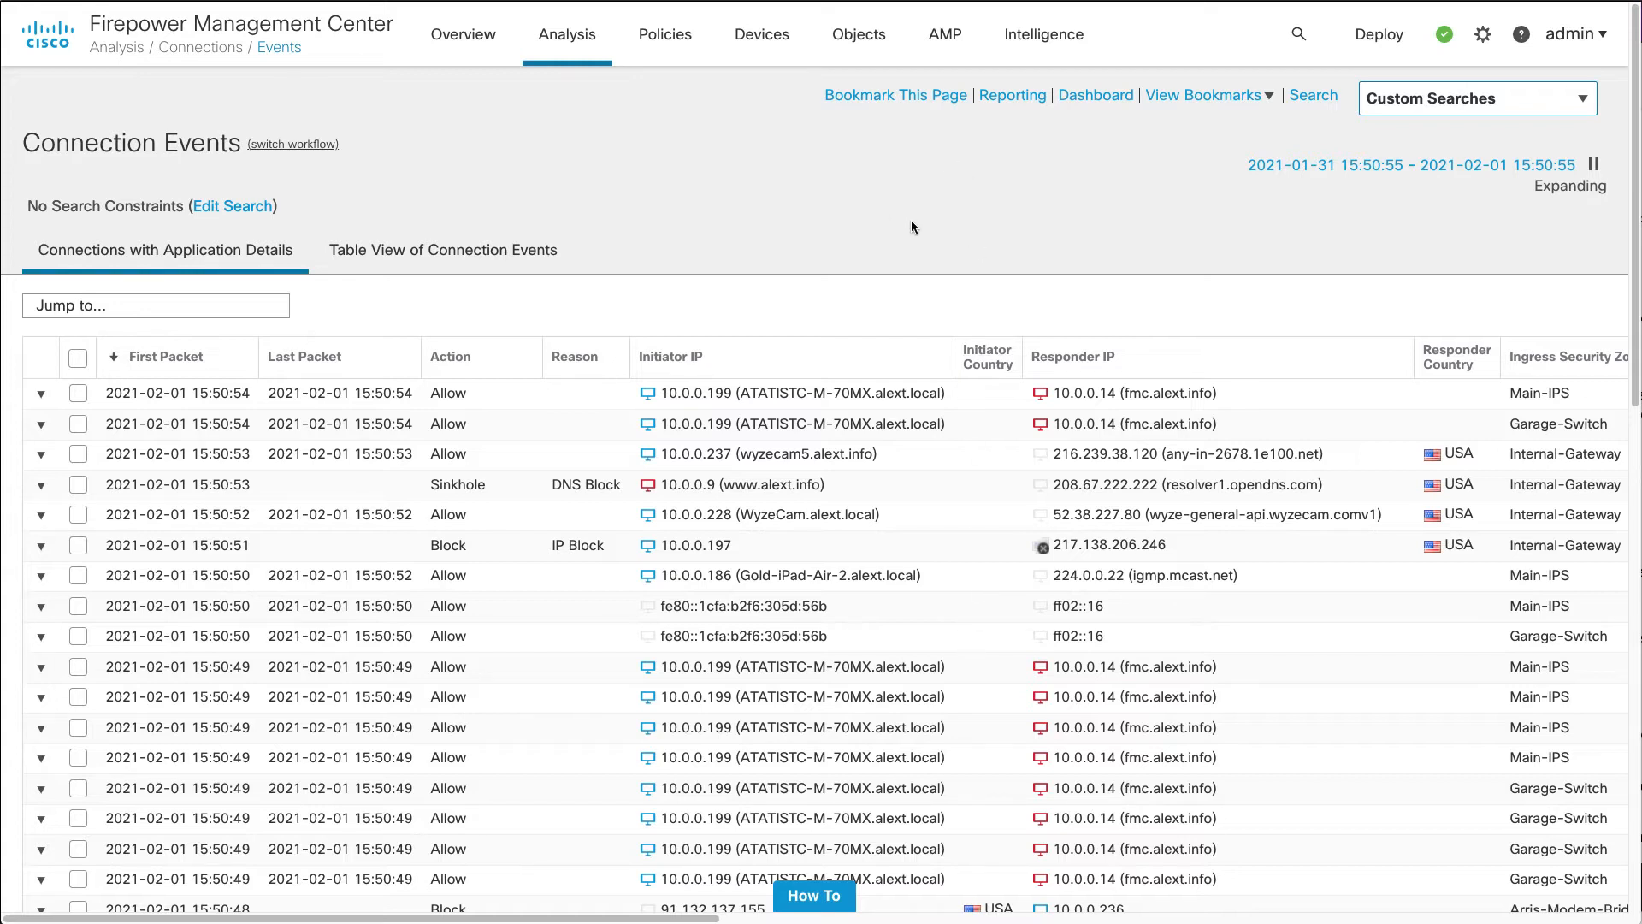
Open the Fresh ACP access control policy for editing.
left_click(661, 38)
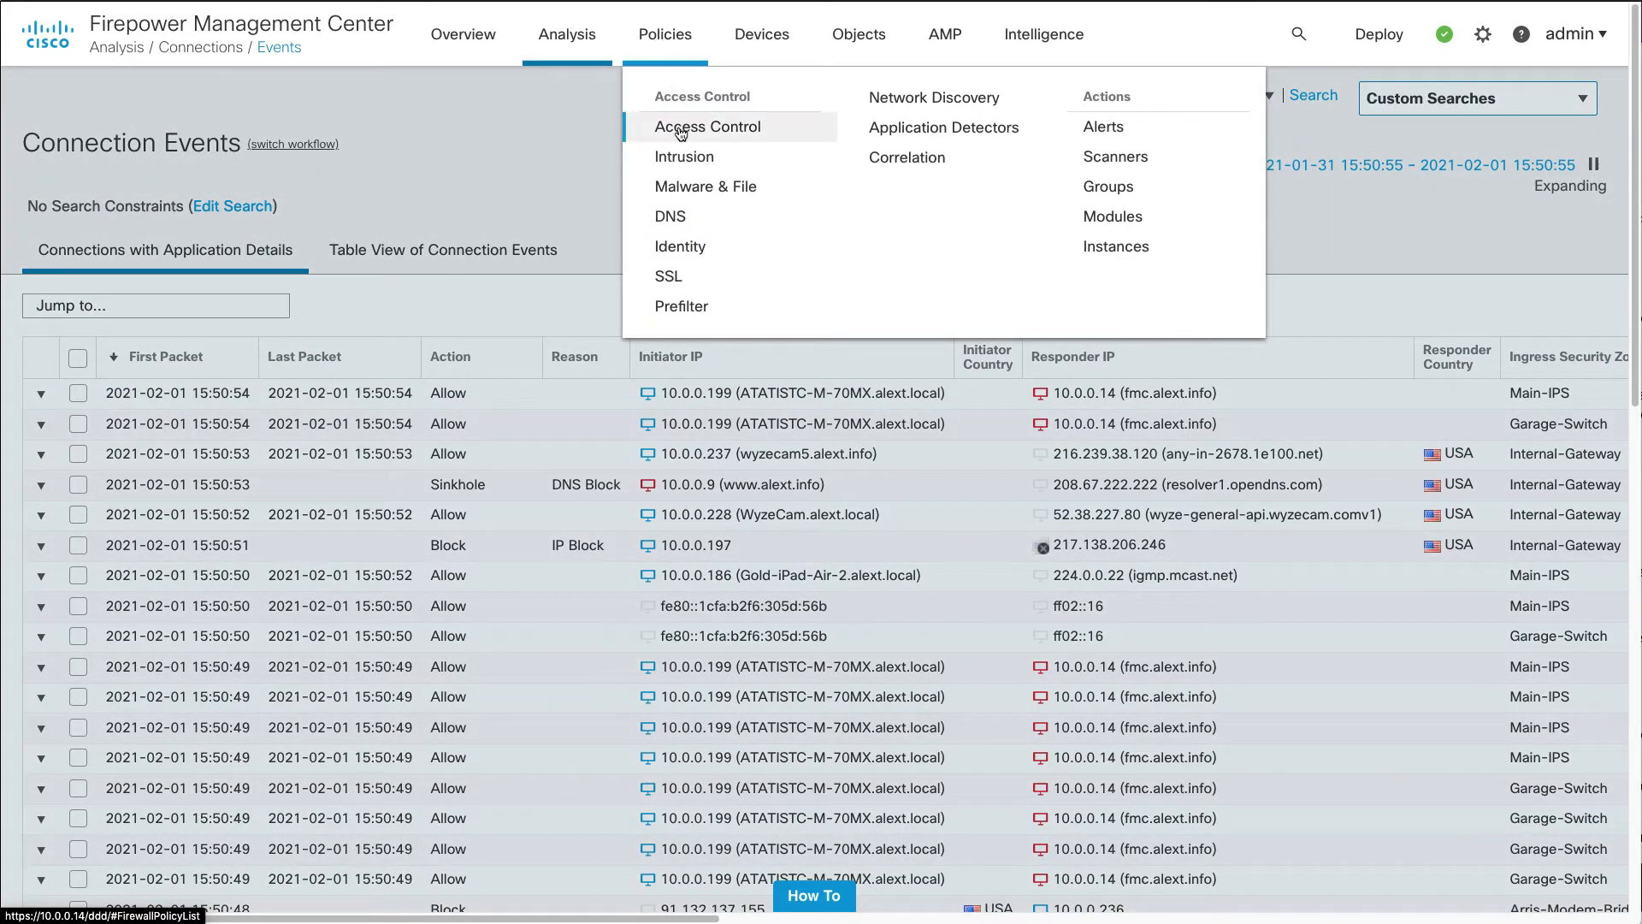
left_click(680, 130)
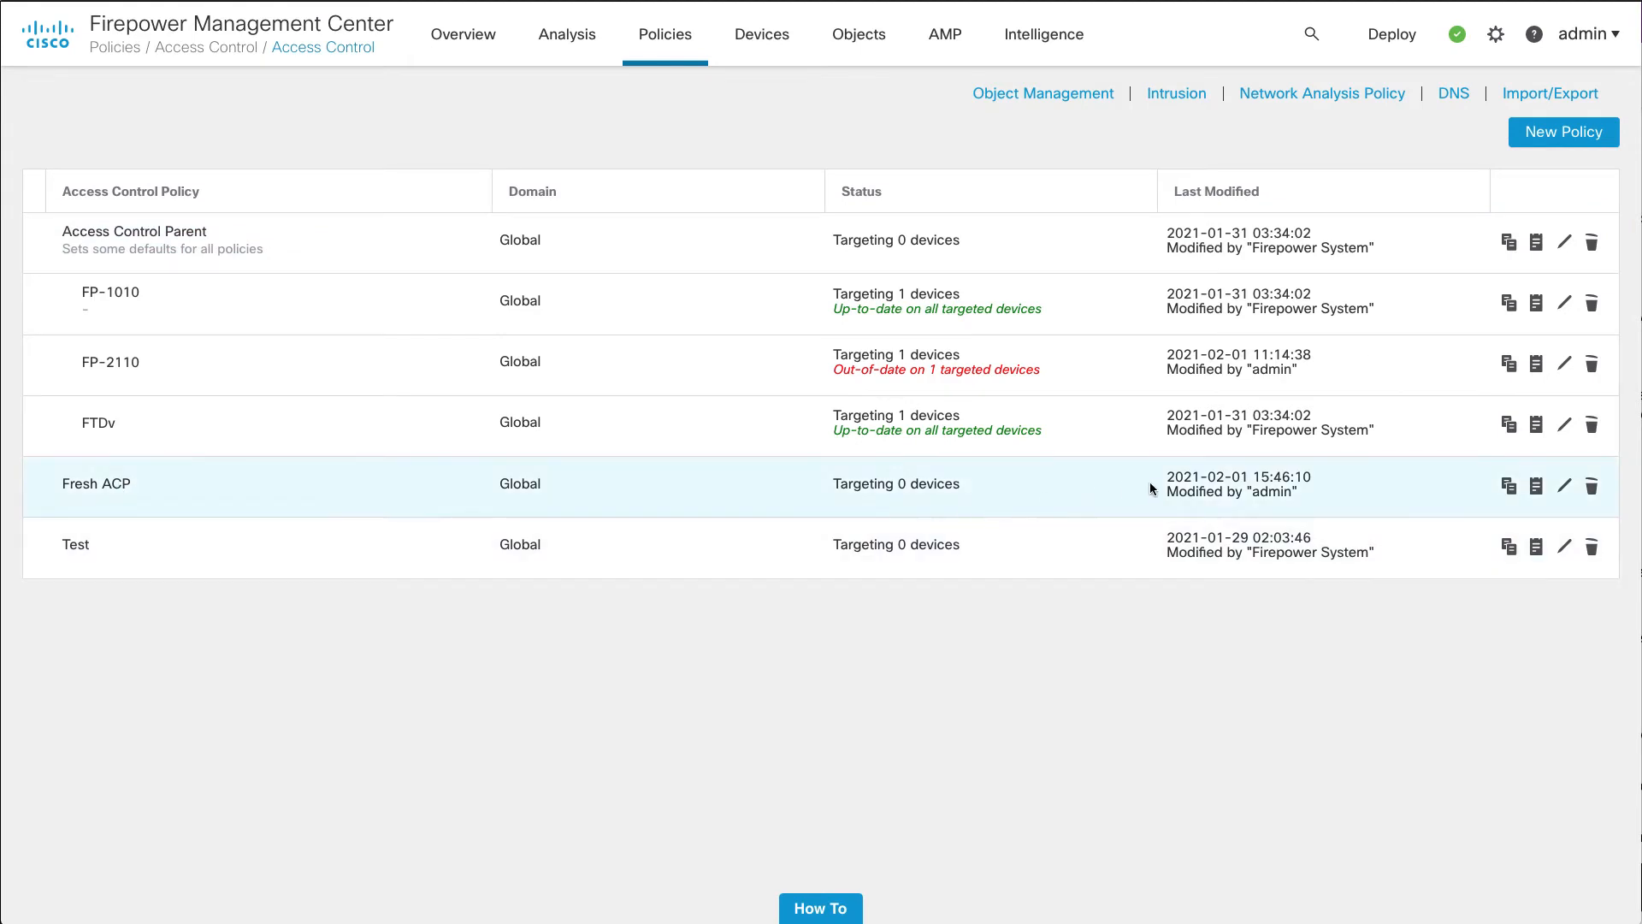
left_click(1565, 487)
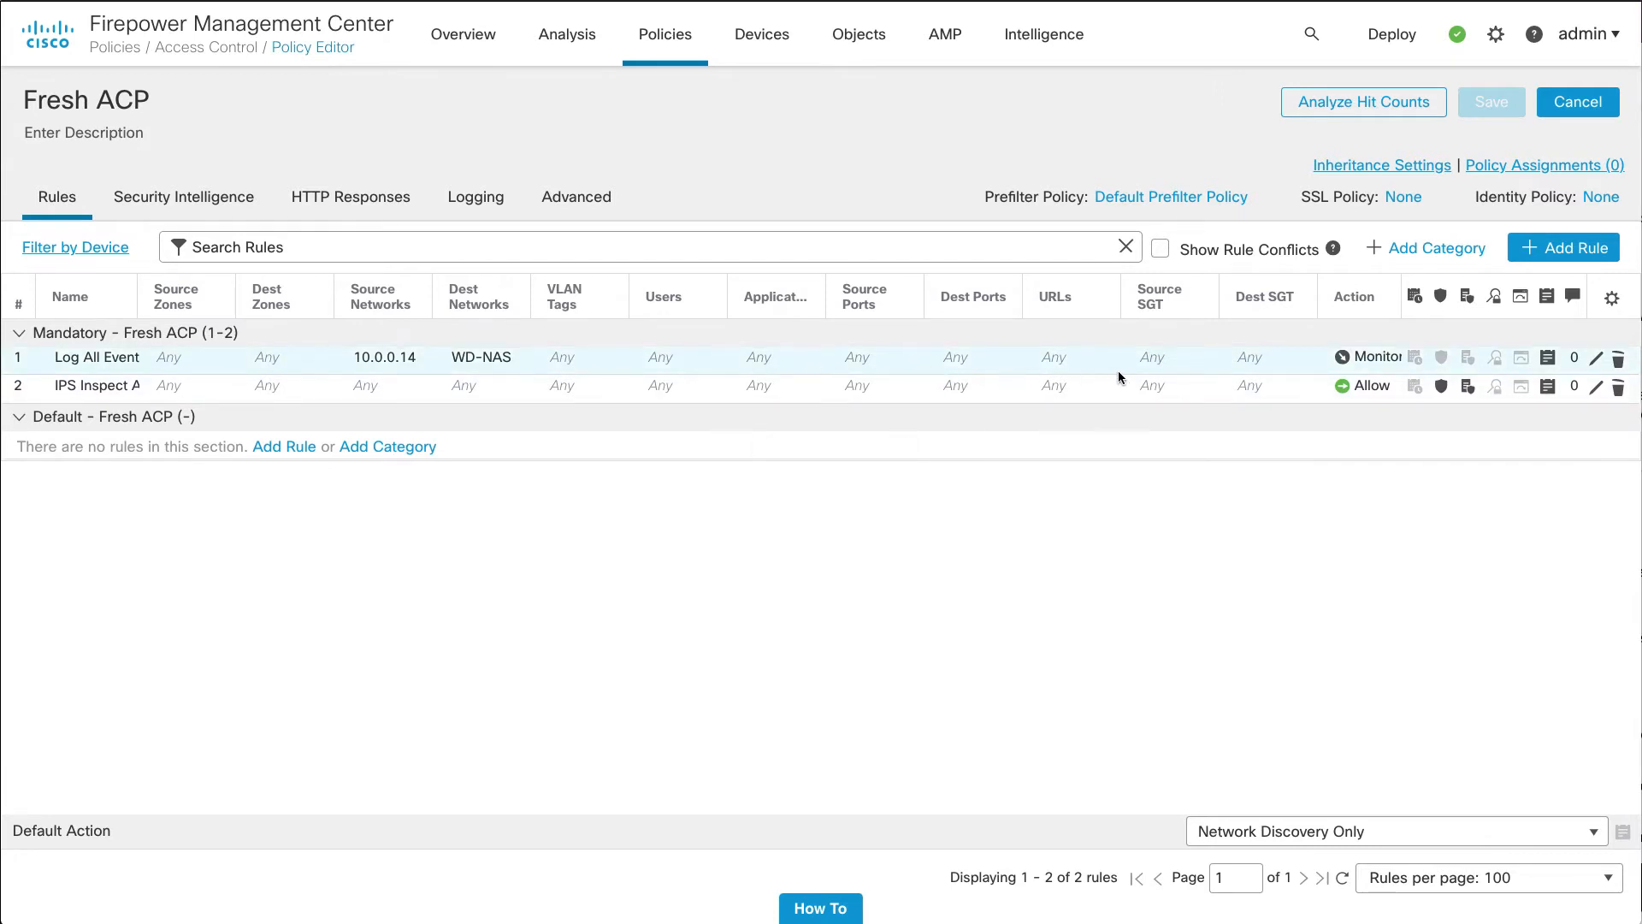
left_click(1596, 362)
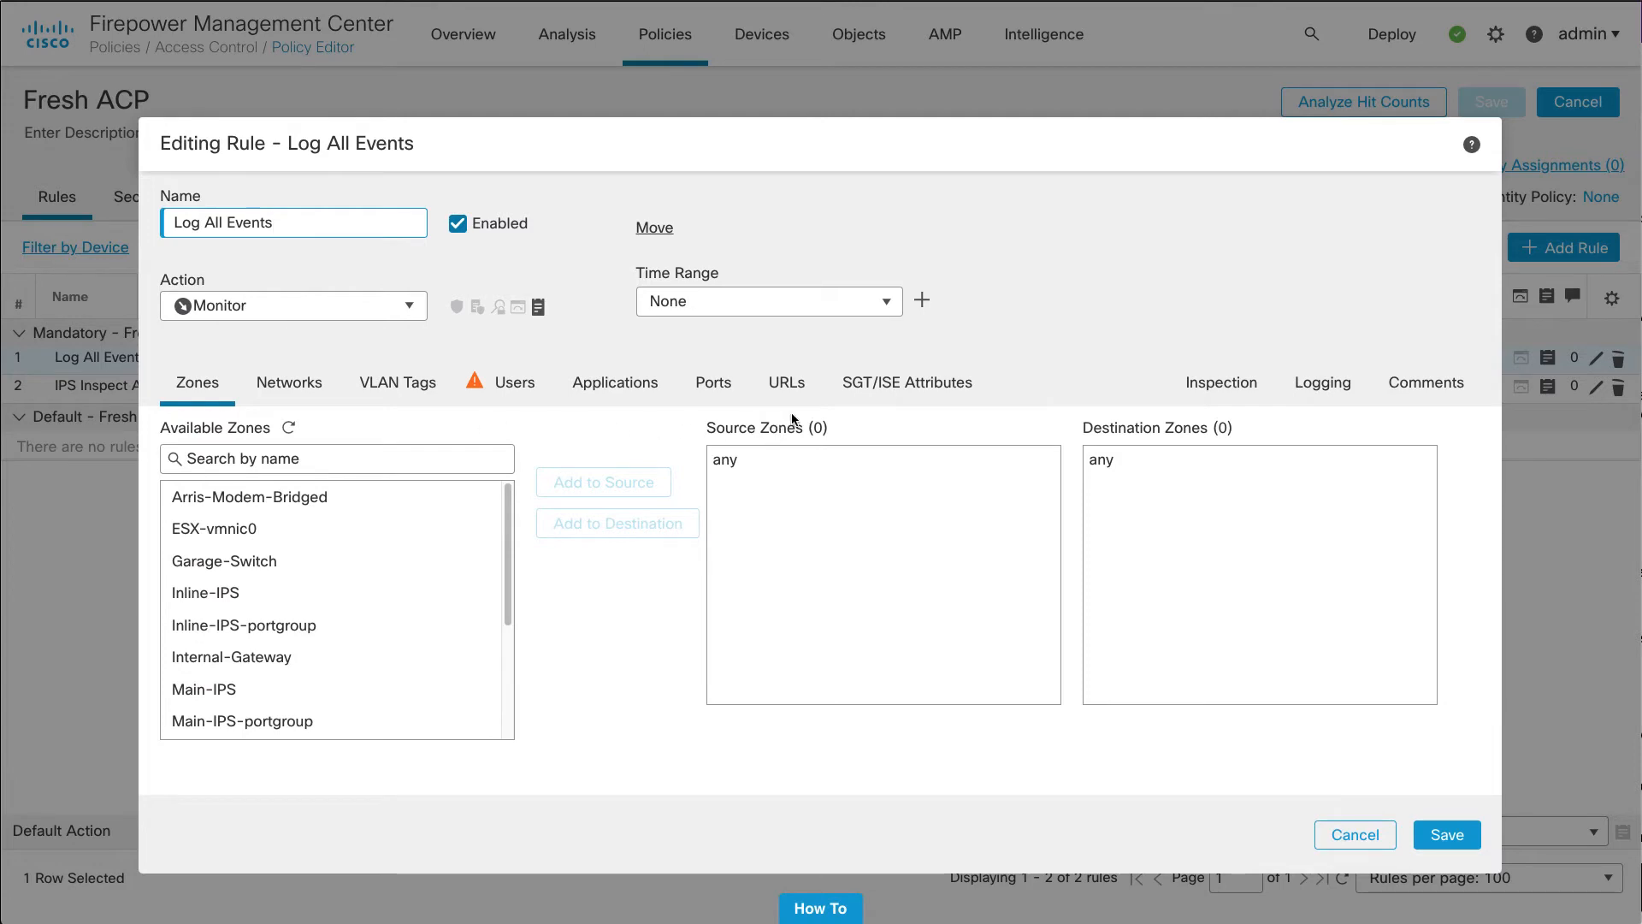
left_click(1317, 393)
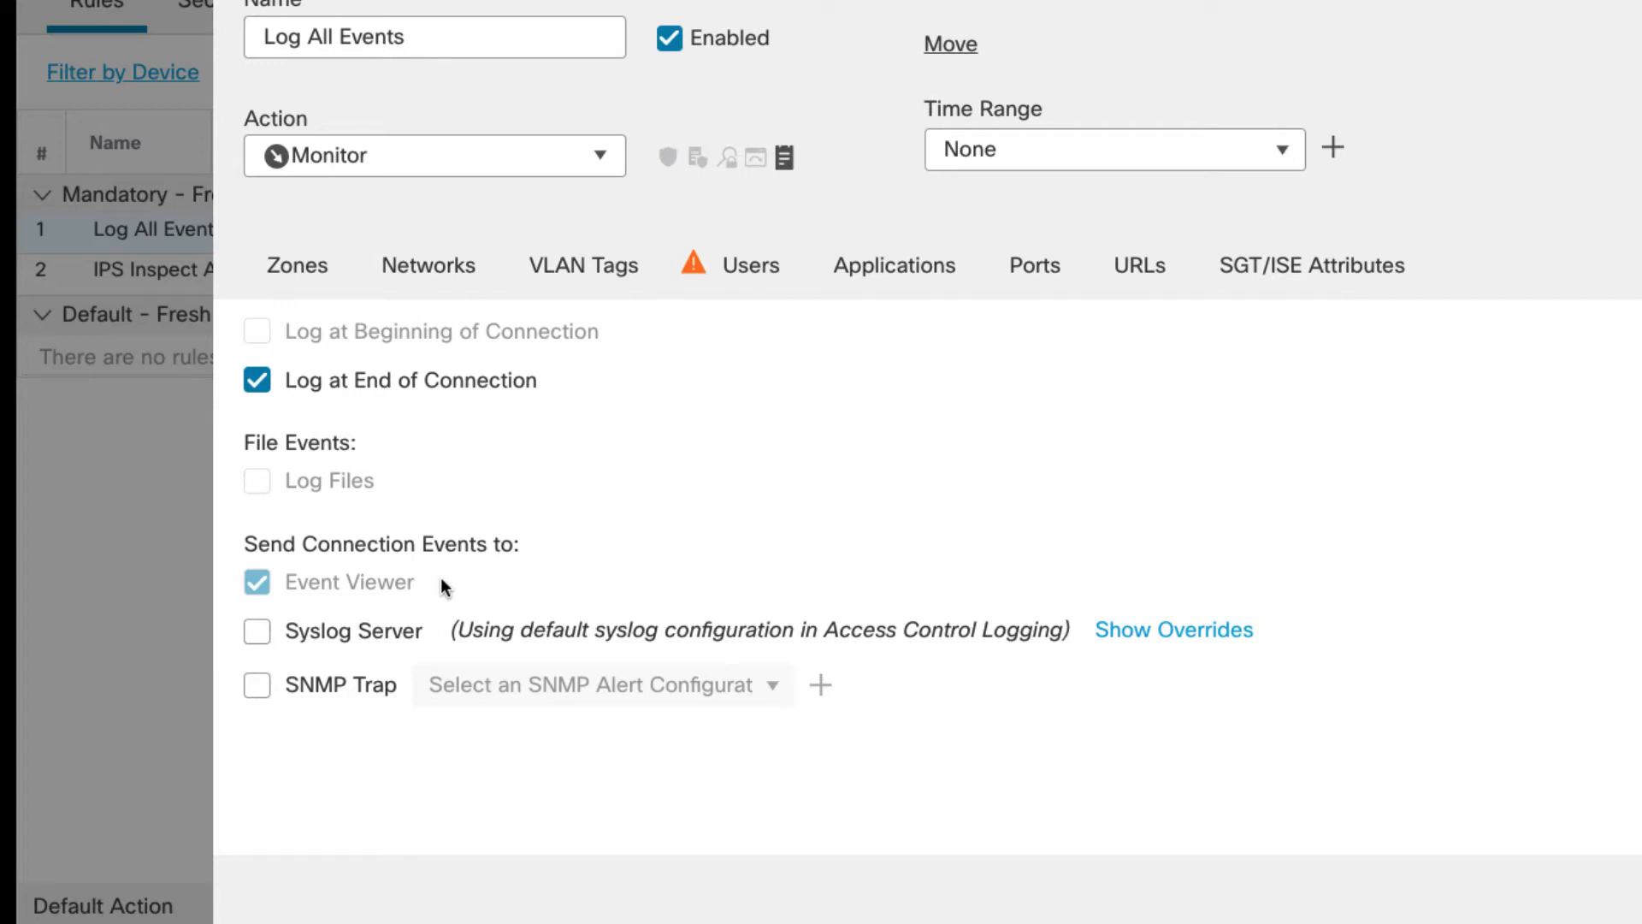
left_click(270, 643)
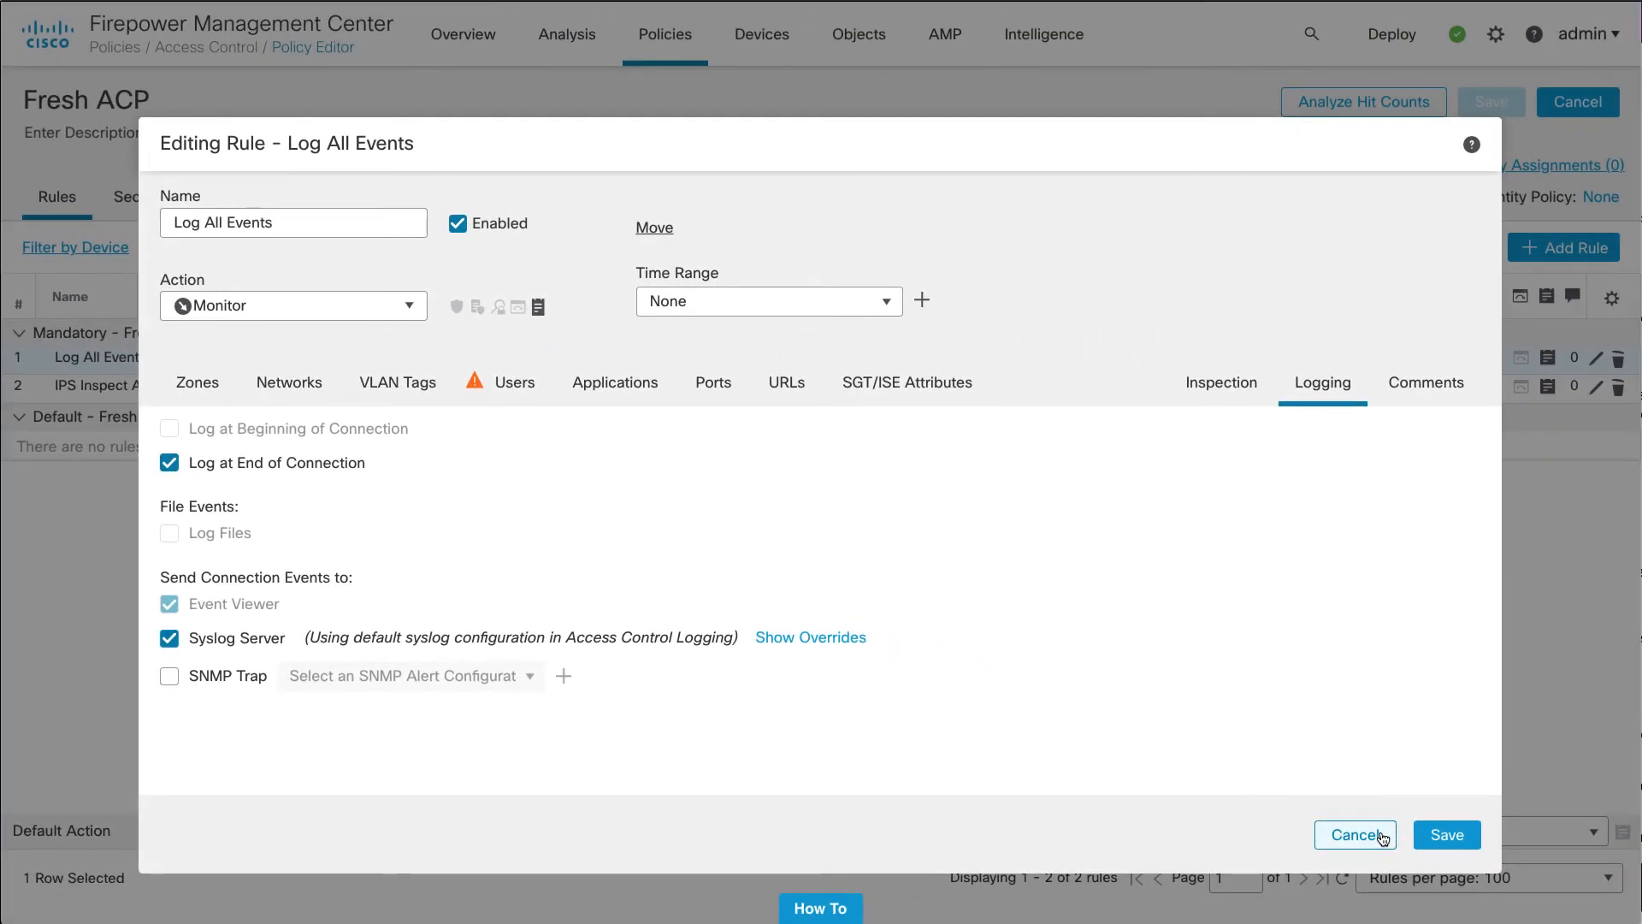
left_click(1383, 837)
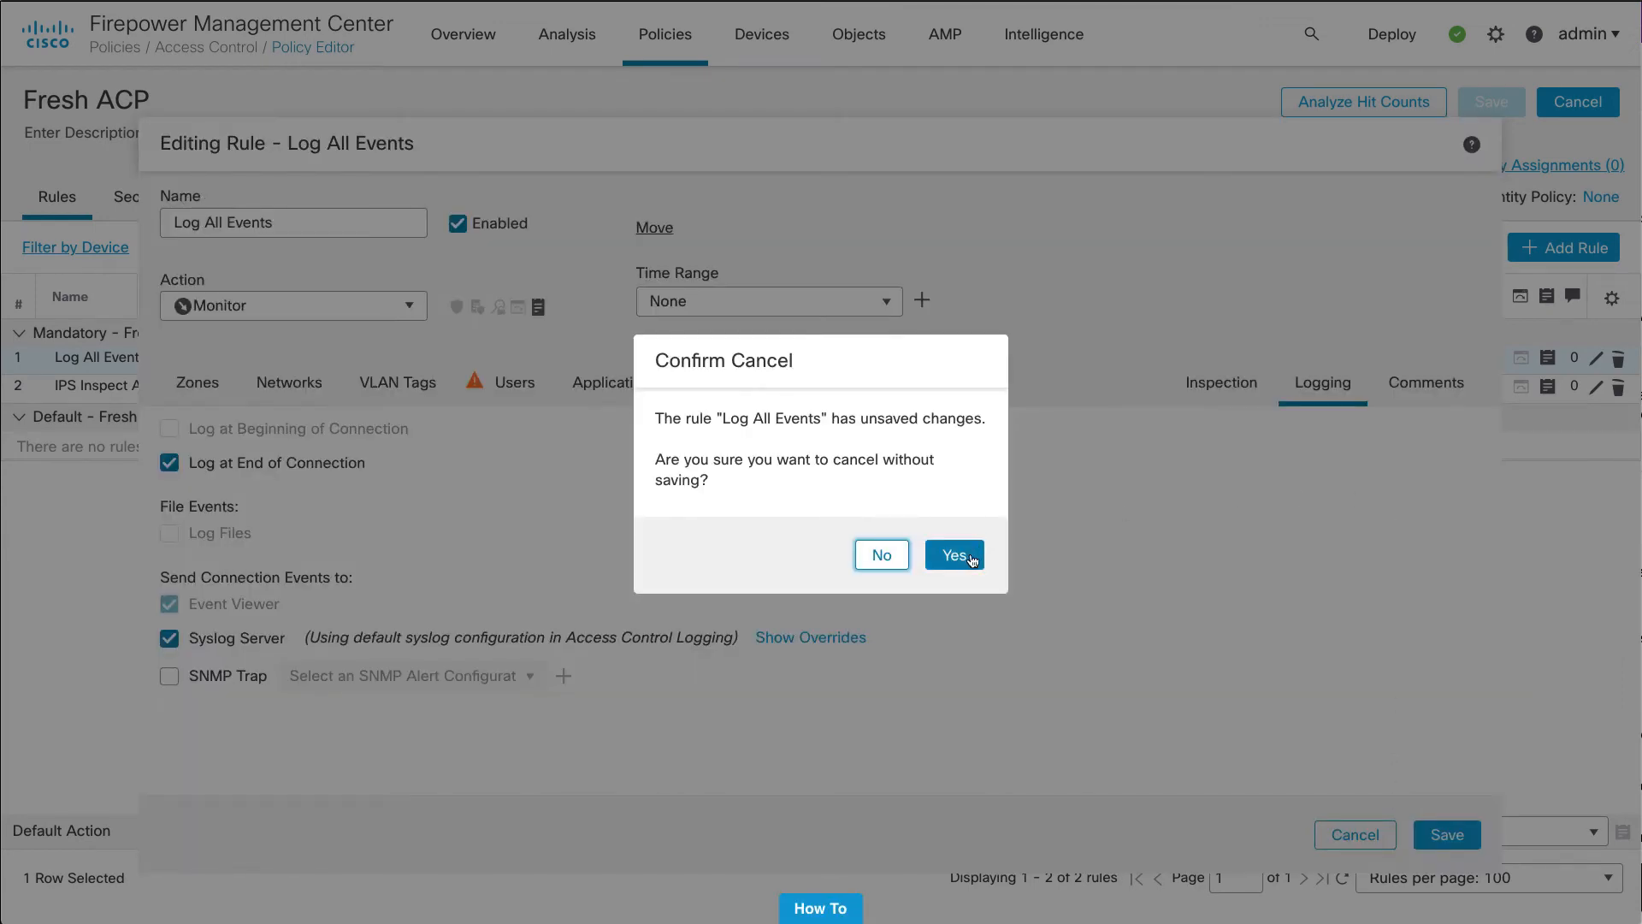
left_click(971, 557)
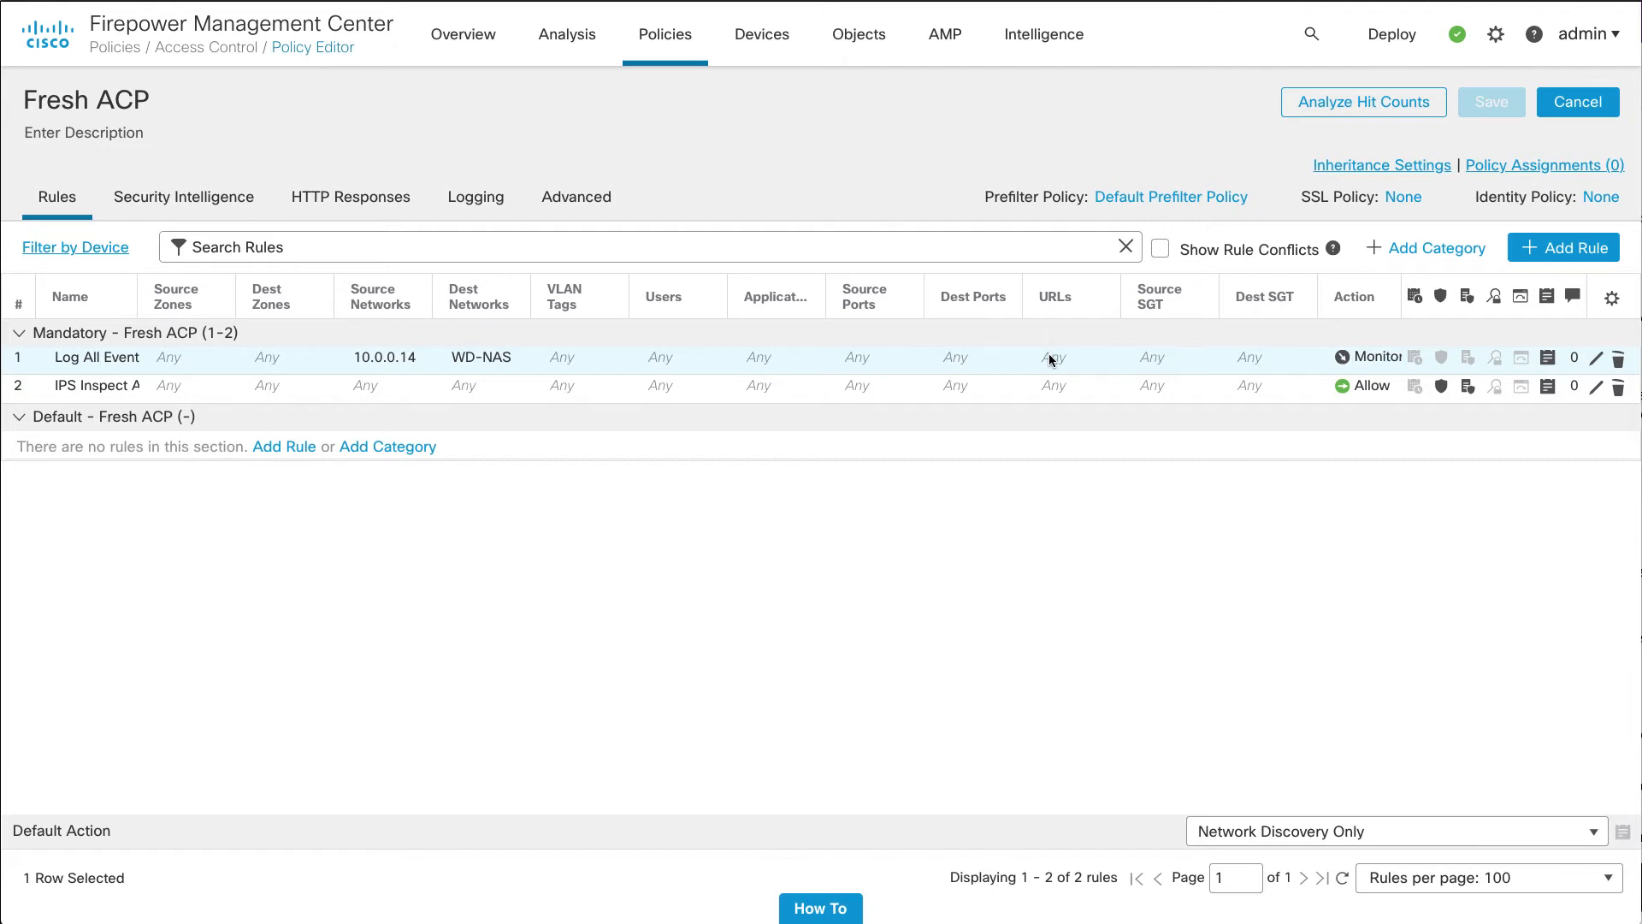
Bulk-edit both mandatory rules of Fresh ACP so their connection events are sent to the syslog server.
left_click(1046, 390, "shift")
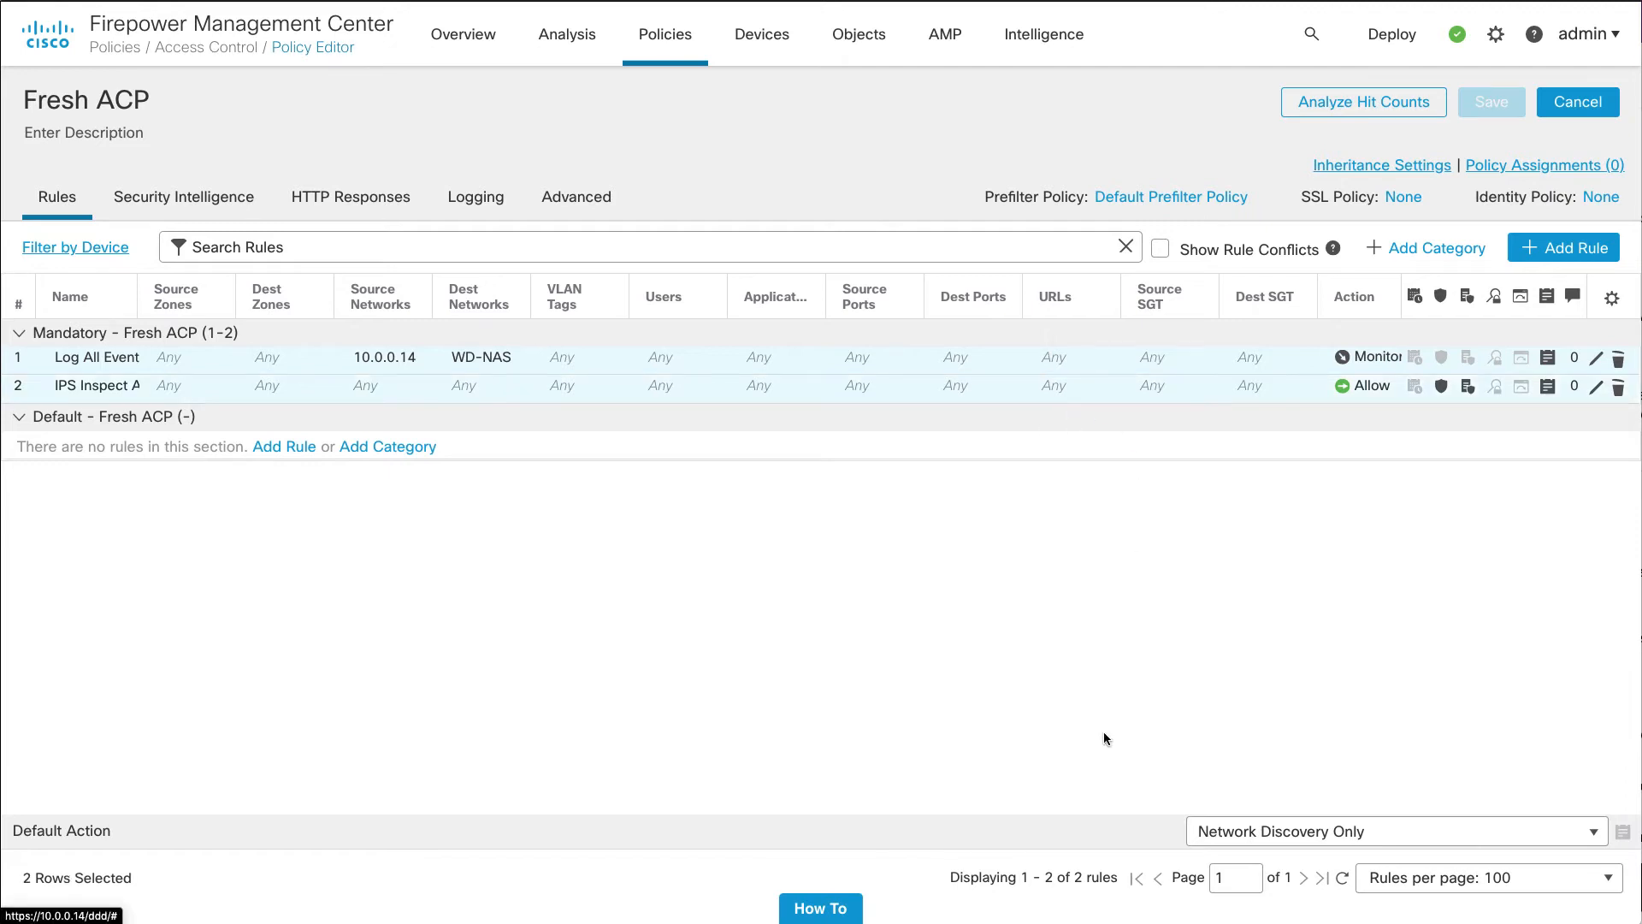
right_click(864, 390)
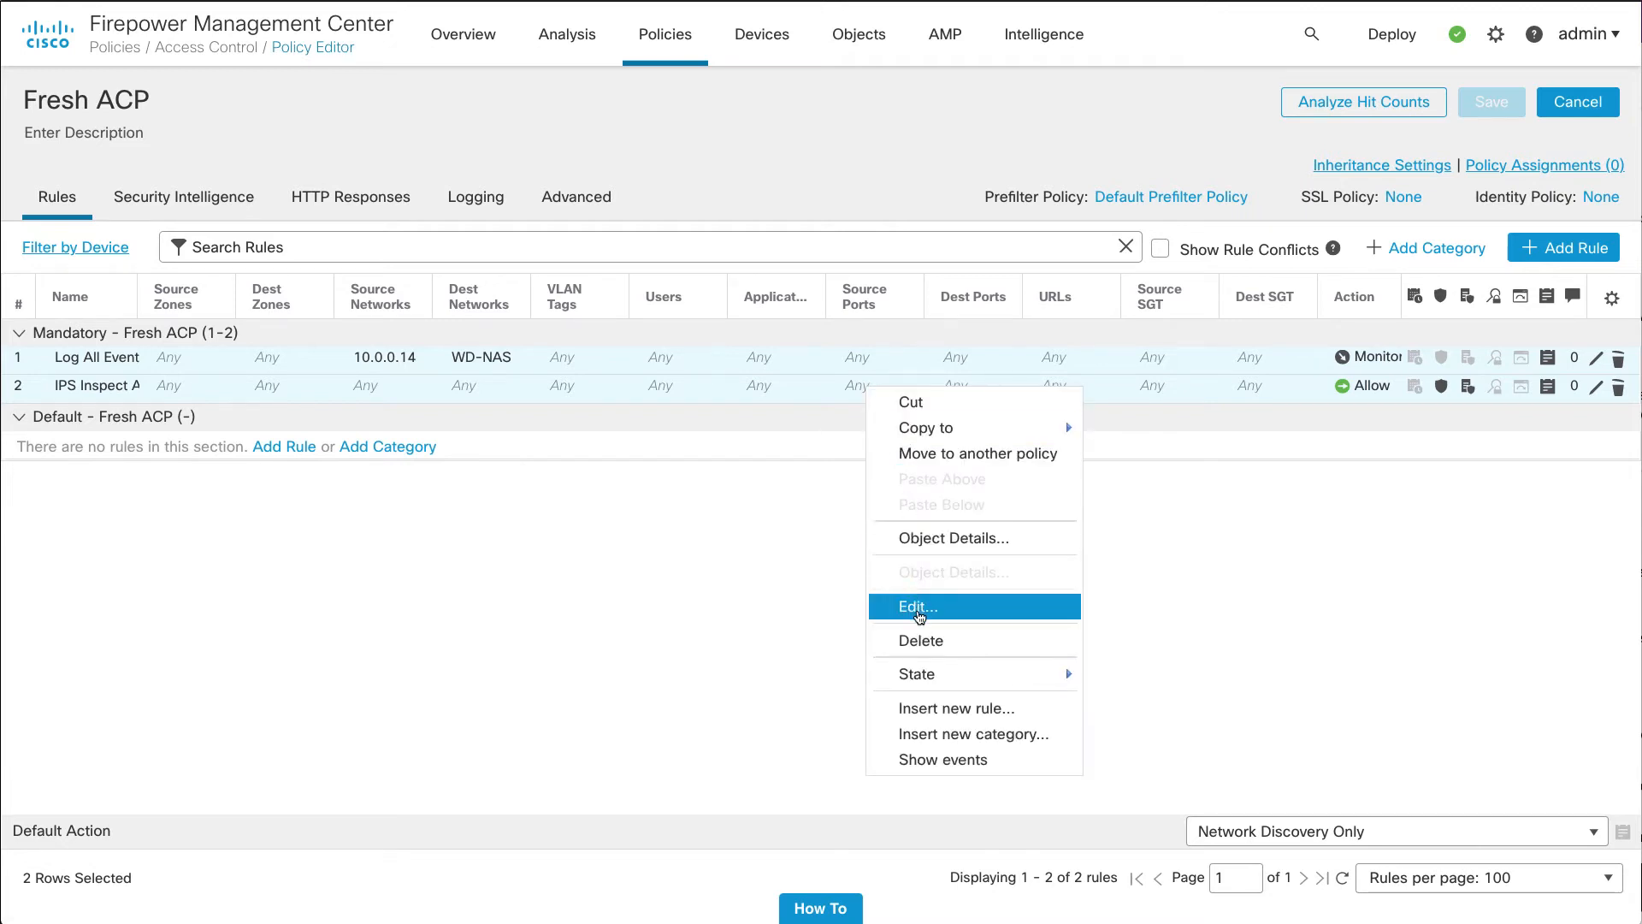
left_click(918, 609)
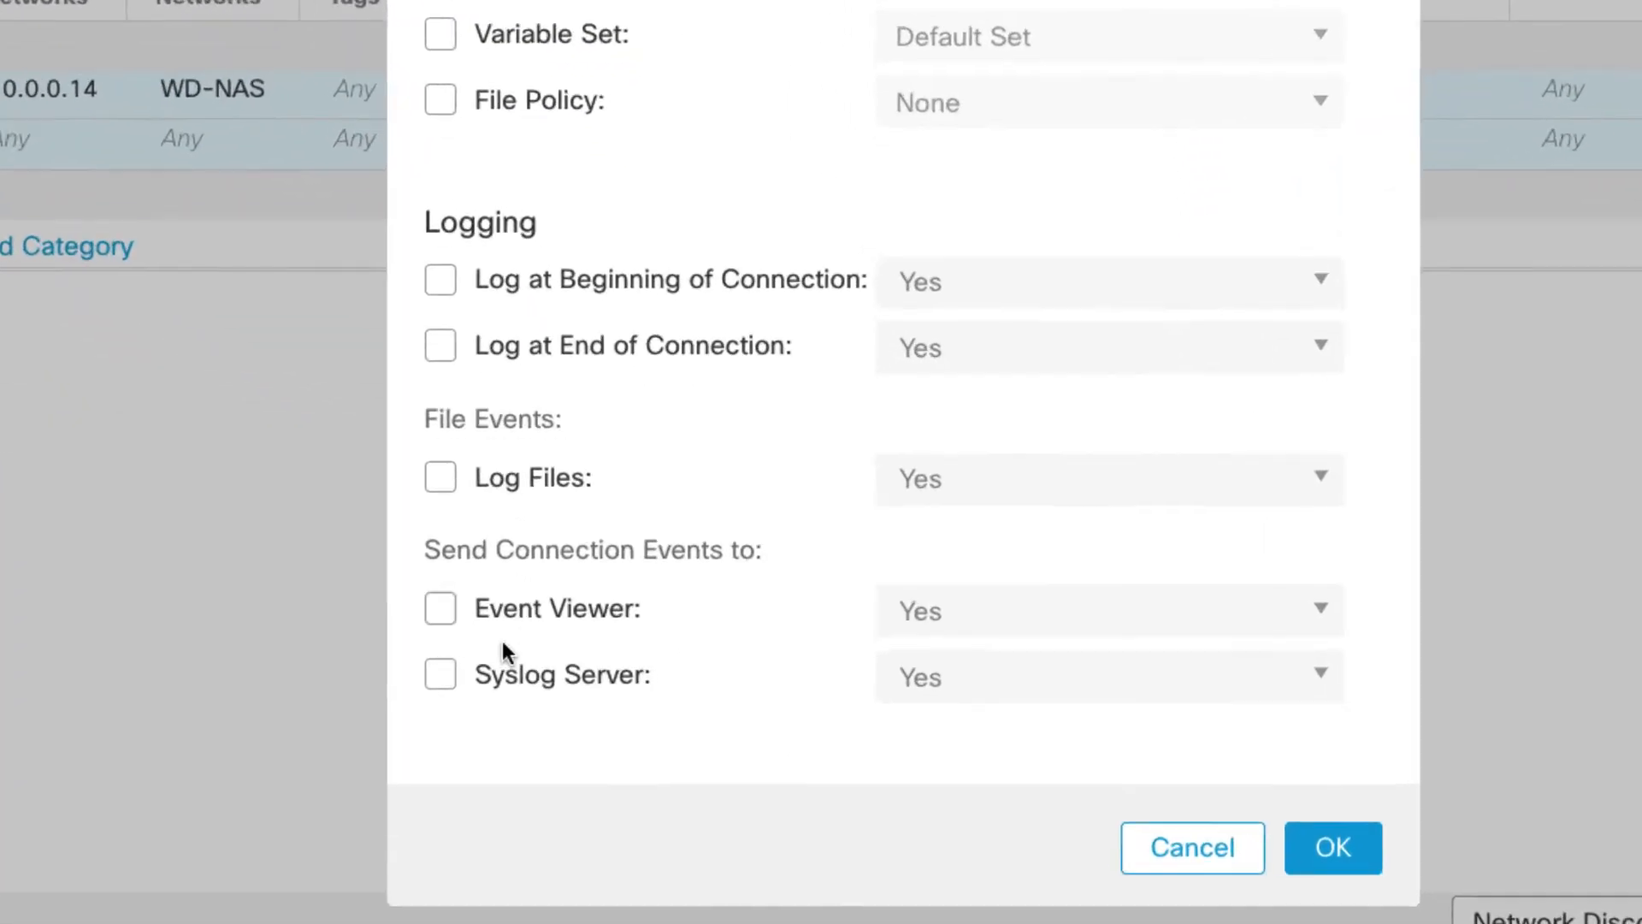
left_click(611, 690)
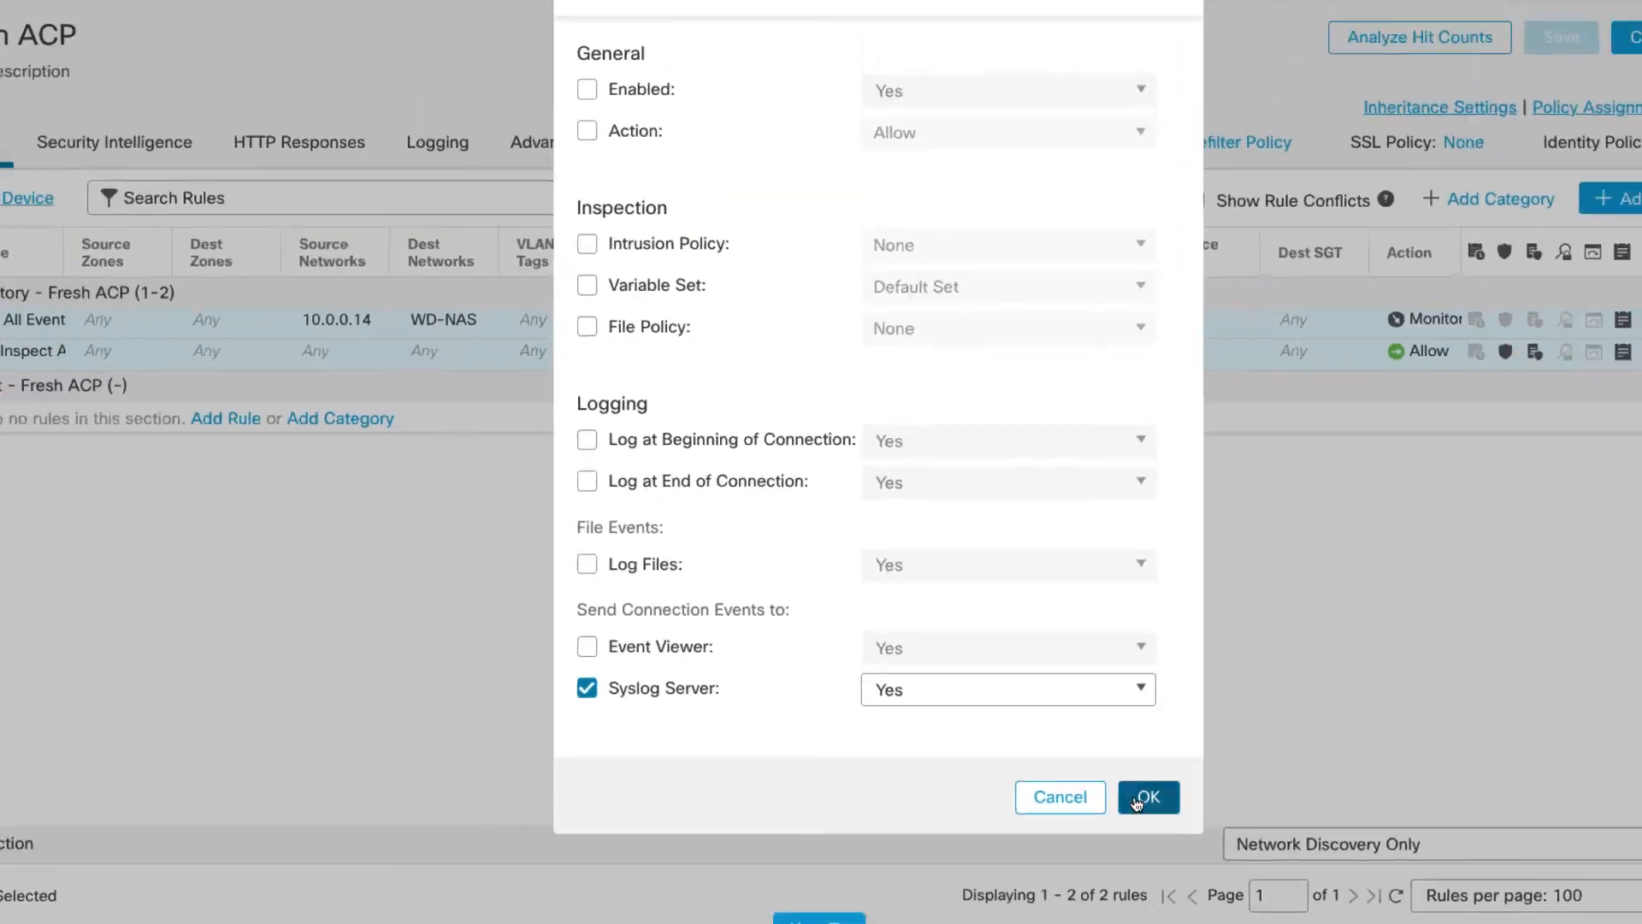
left_click(1394, 863)
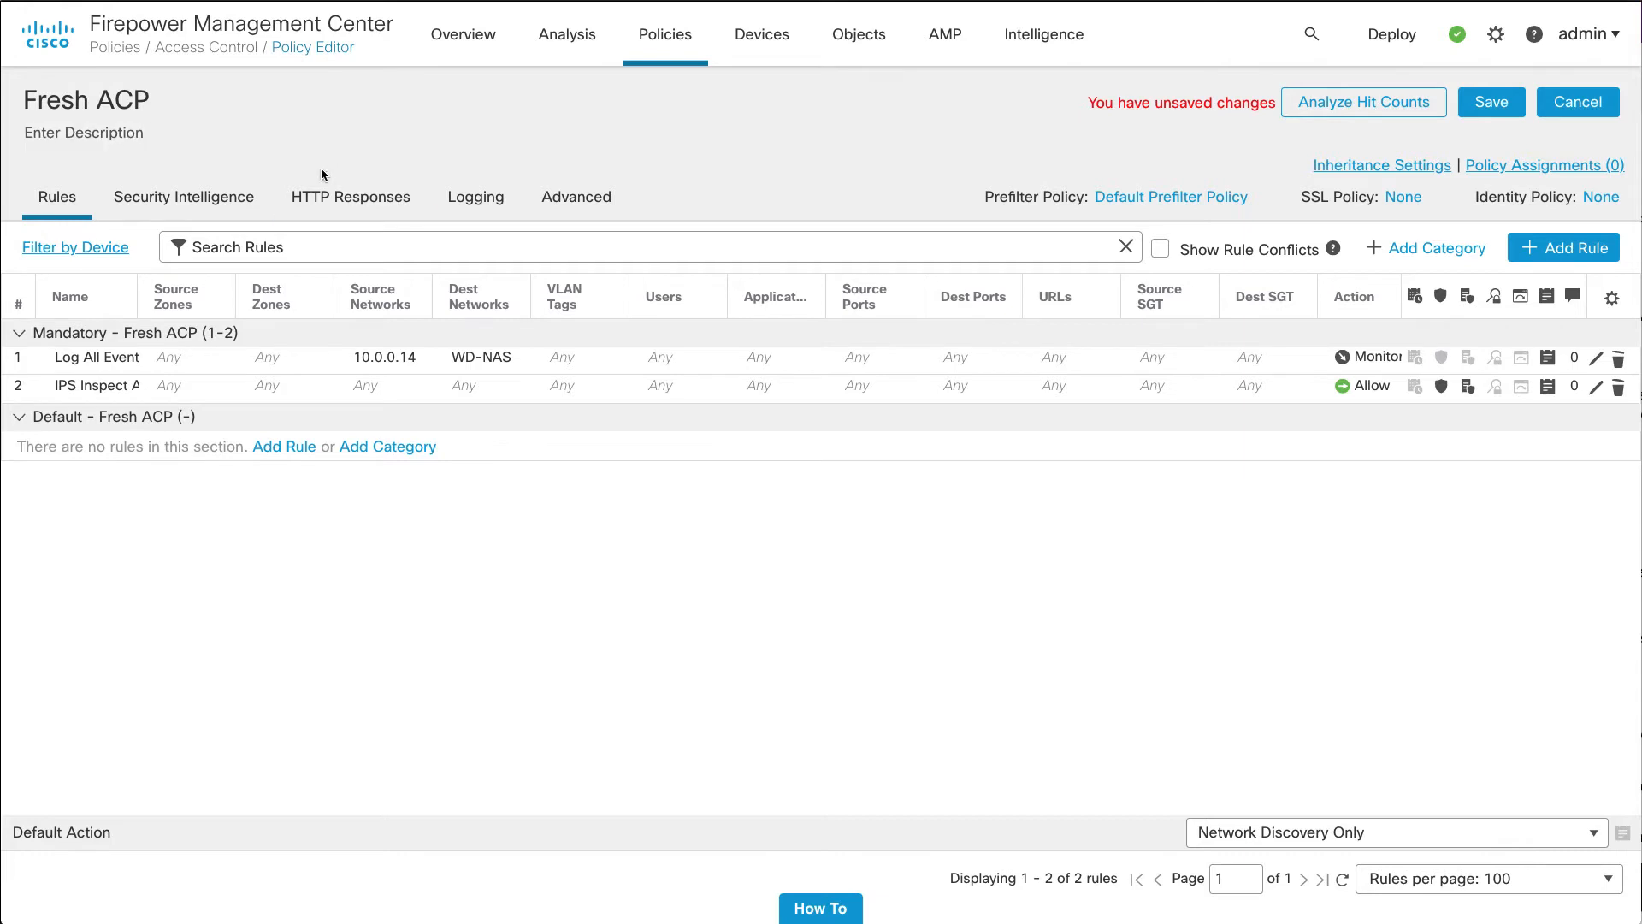
In the policy's logging settings, use the FTD Platform Settings syslog configuration and send syslog messages for file and malware events.
left_click(481, 209)
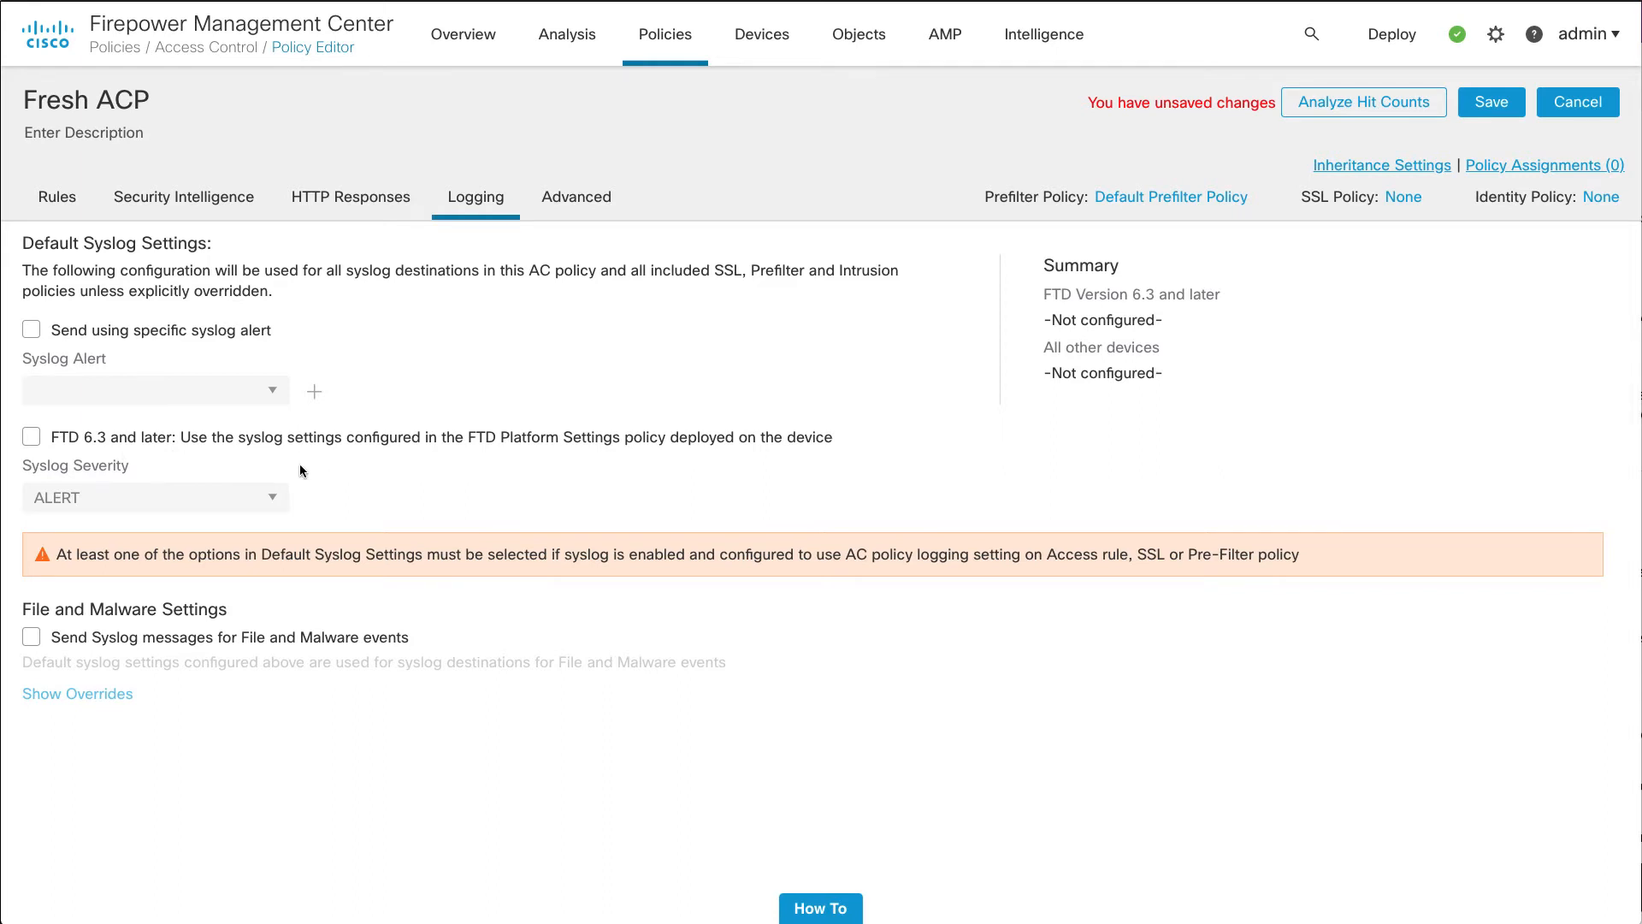
left_click(31, 437)
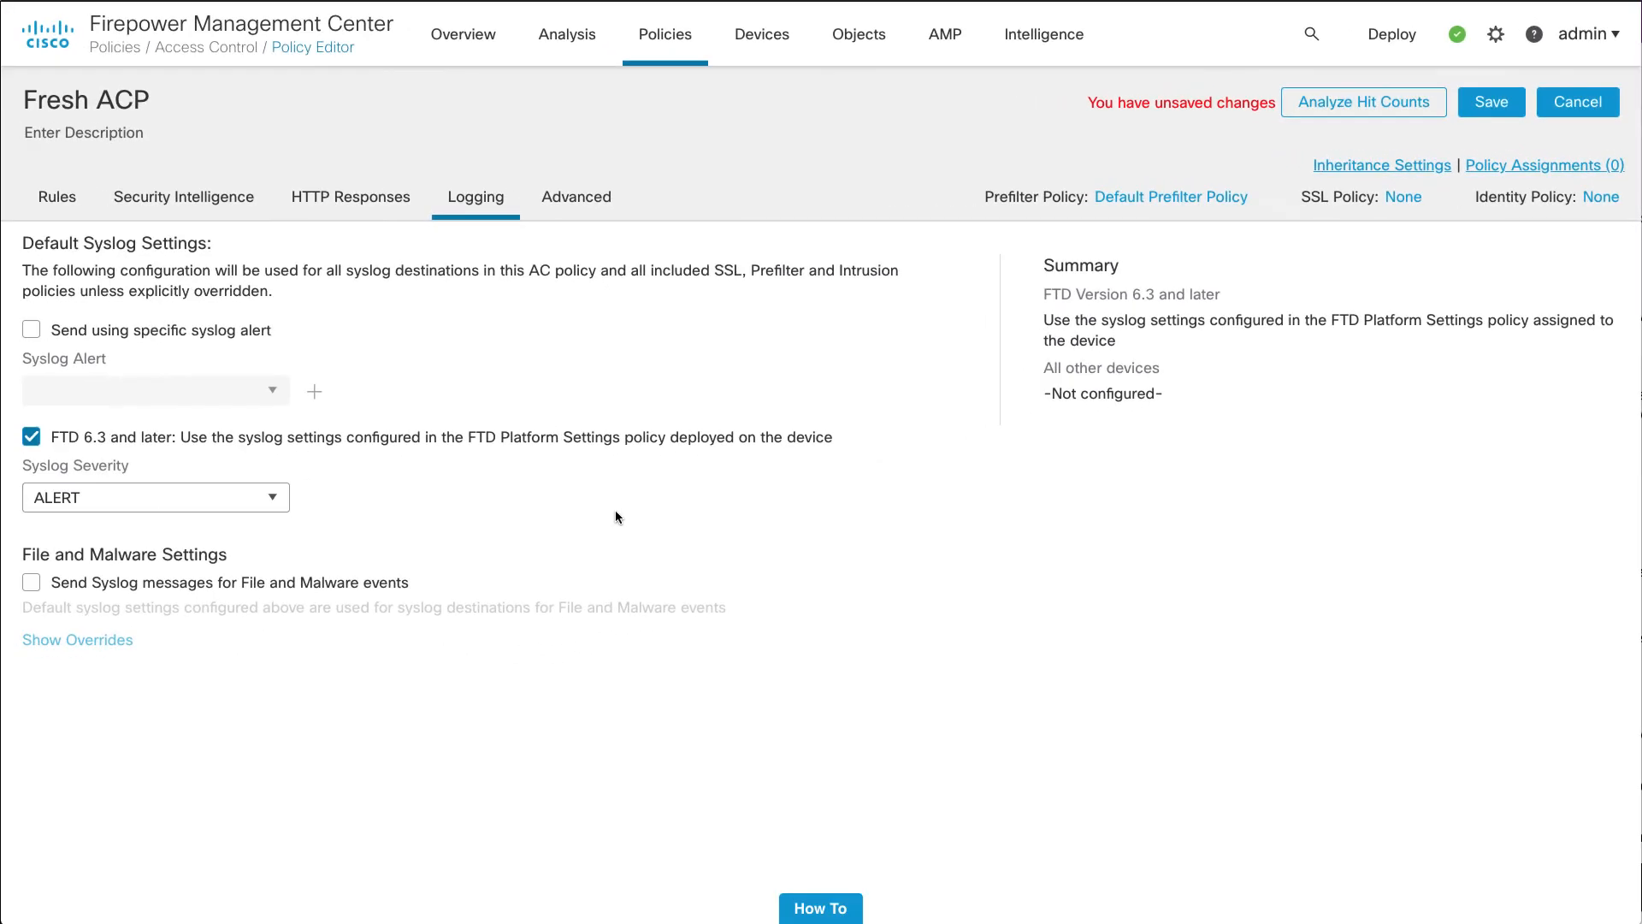
left_click(272, 499)
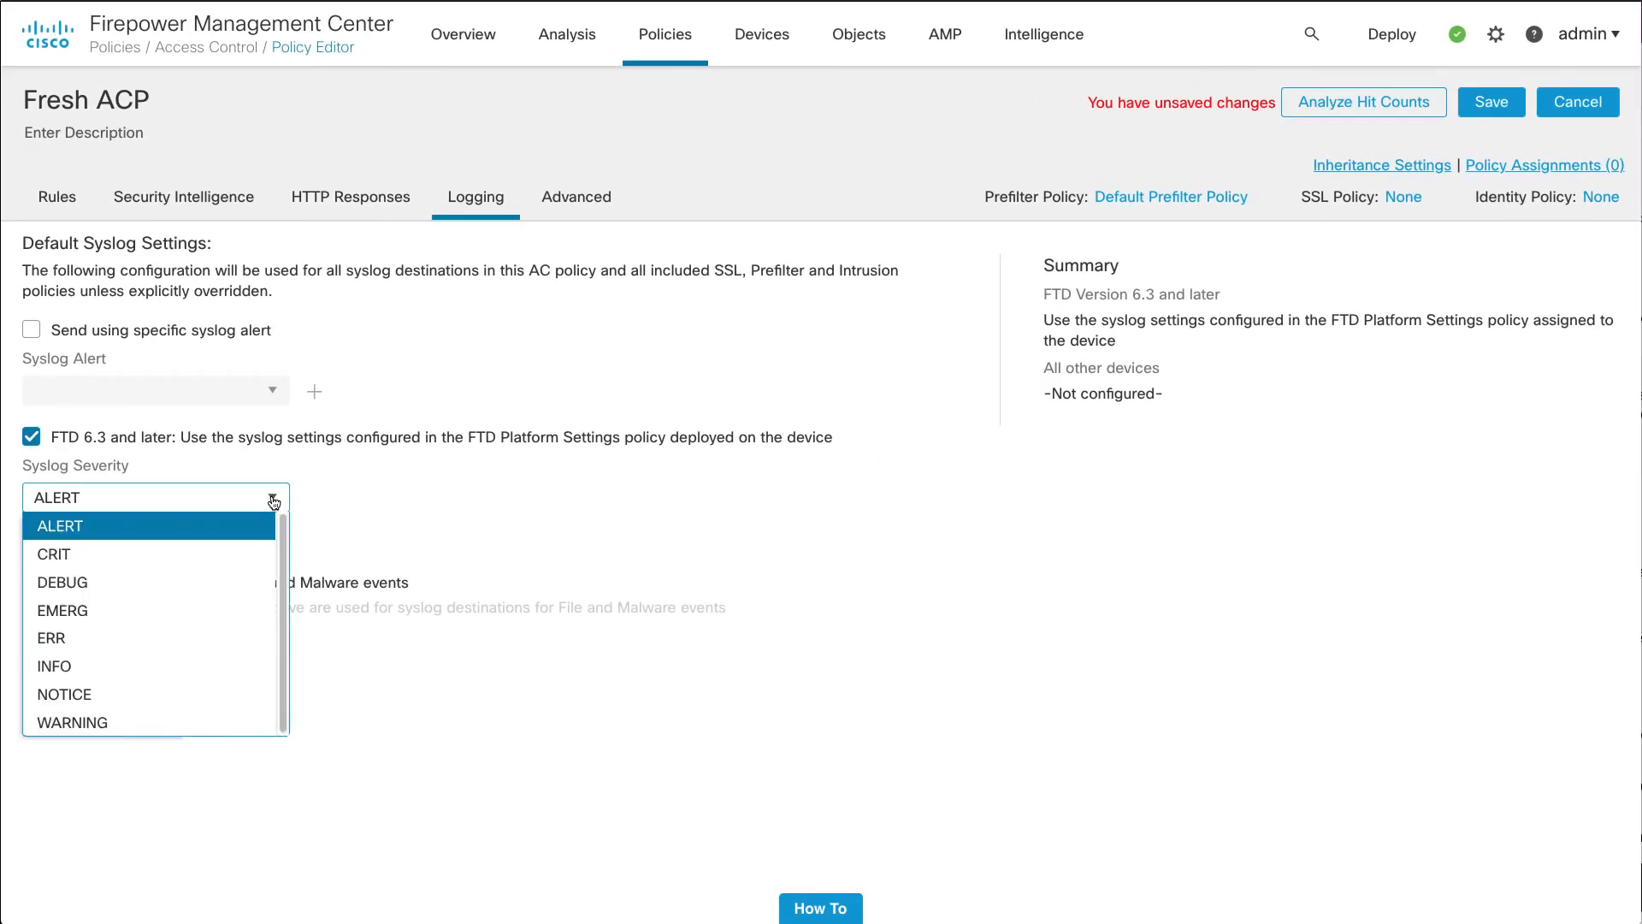
left_click(351, 477)
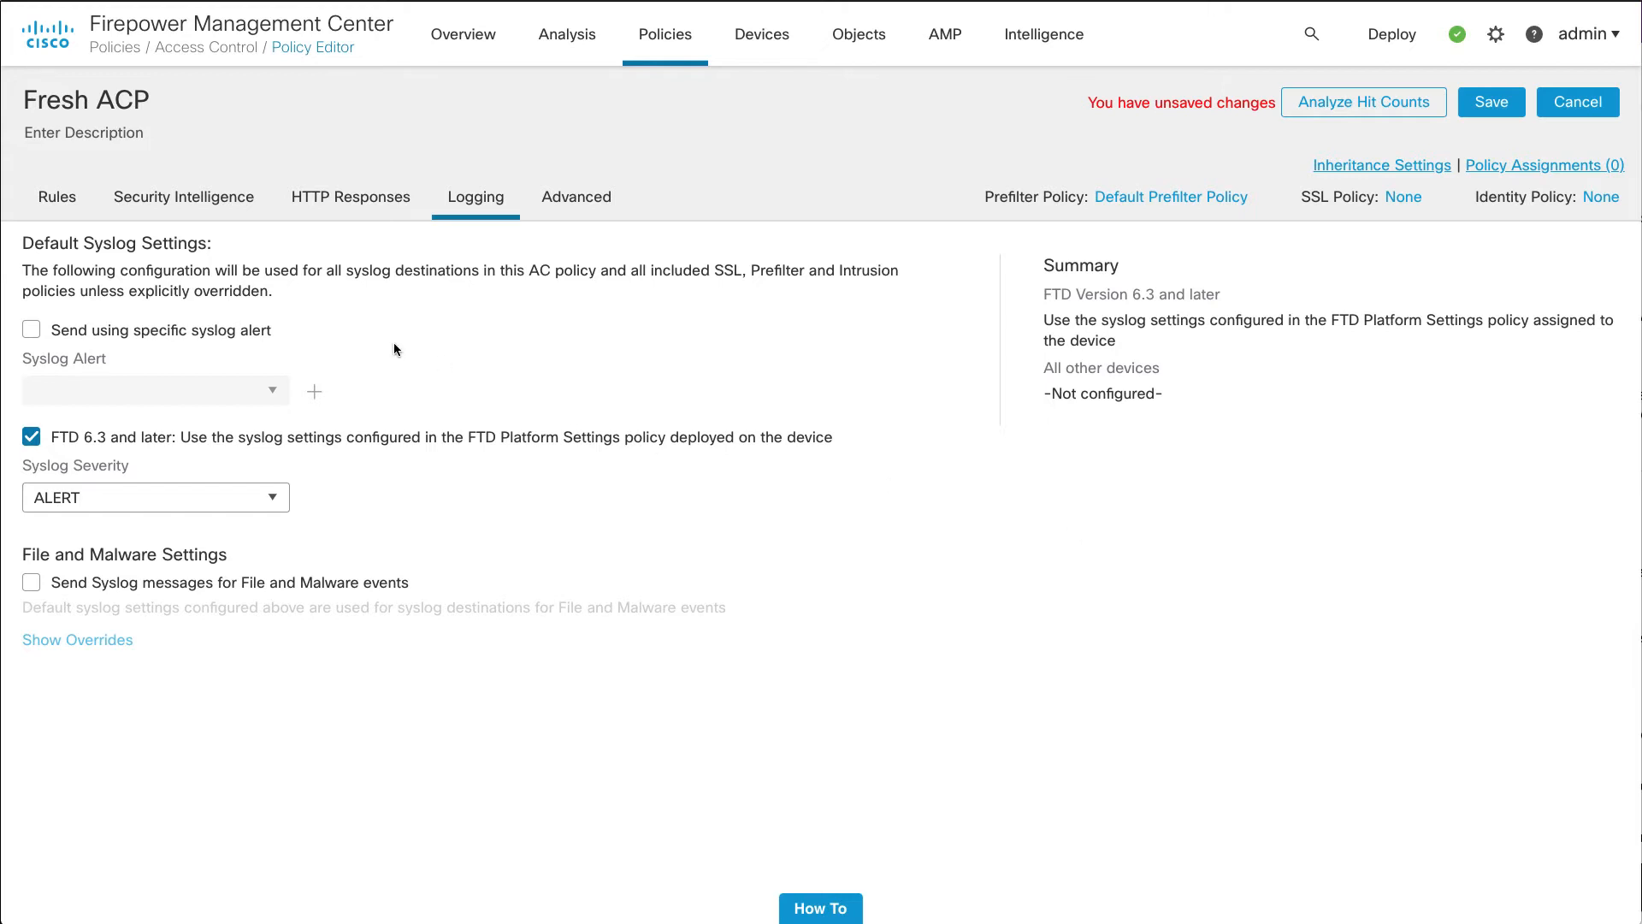
left_click(30, 582)
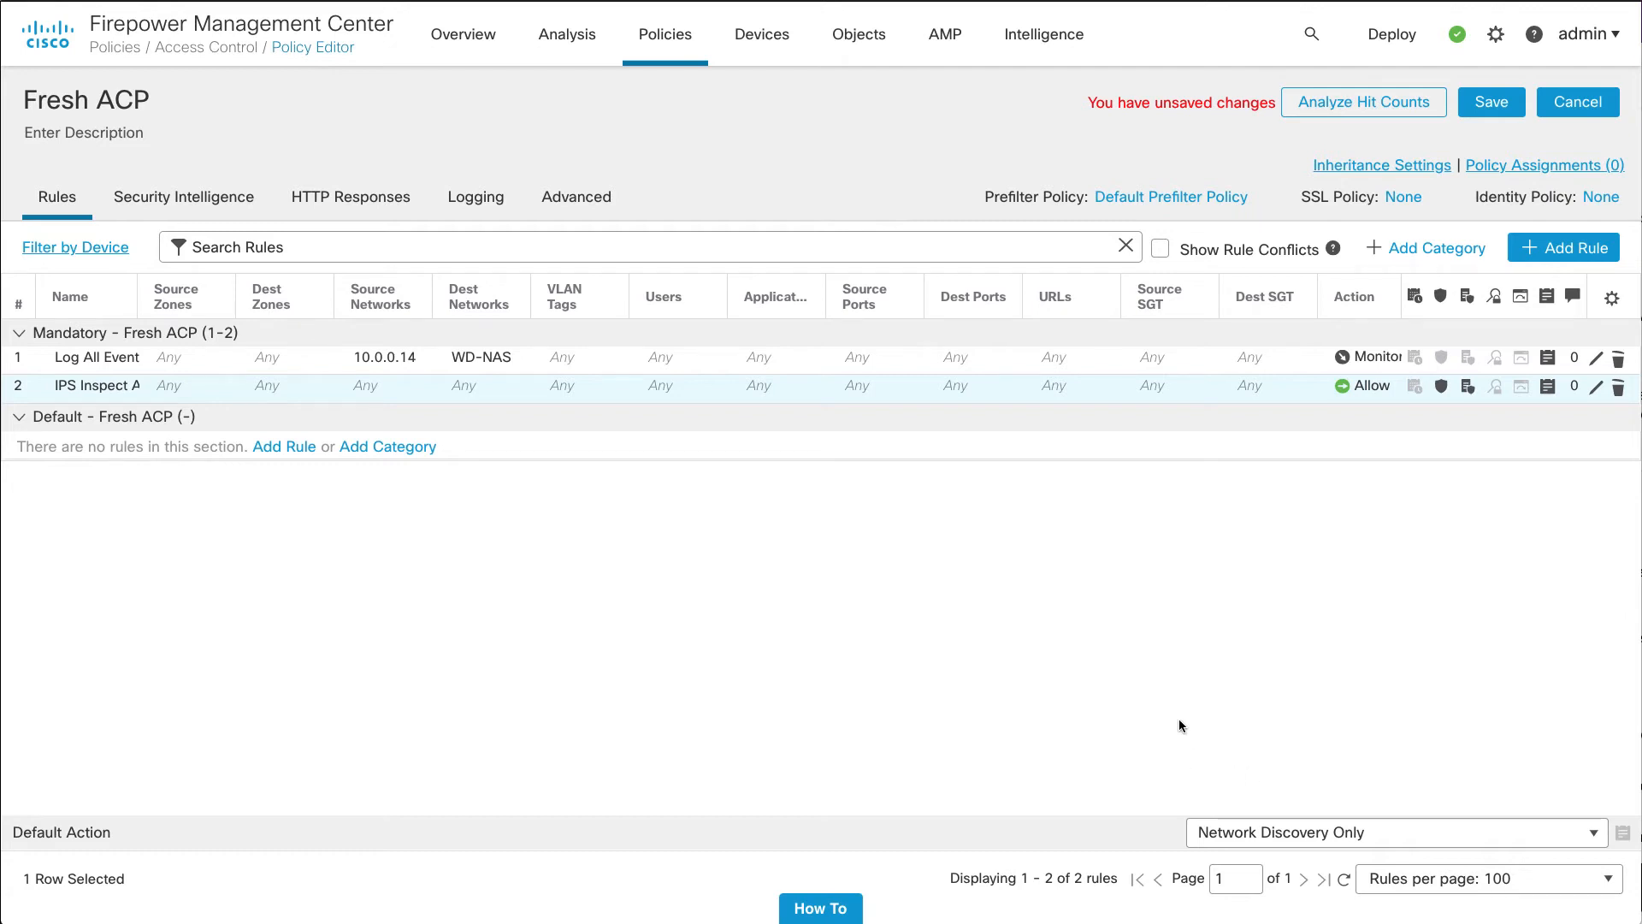
In the policy's Security Intelligence settings, send network blacklist connection events to the syslog server.
left_click(193, 202)
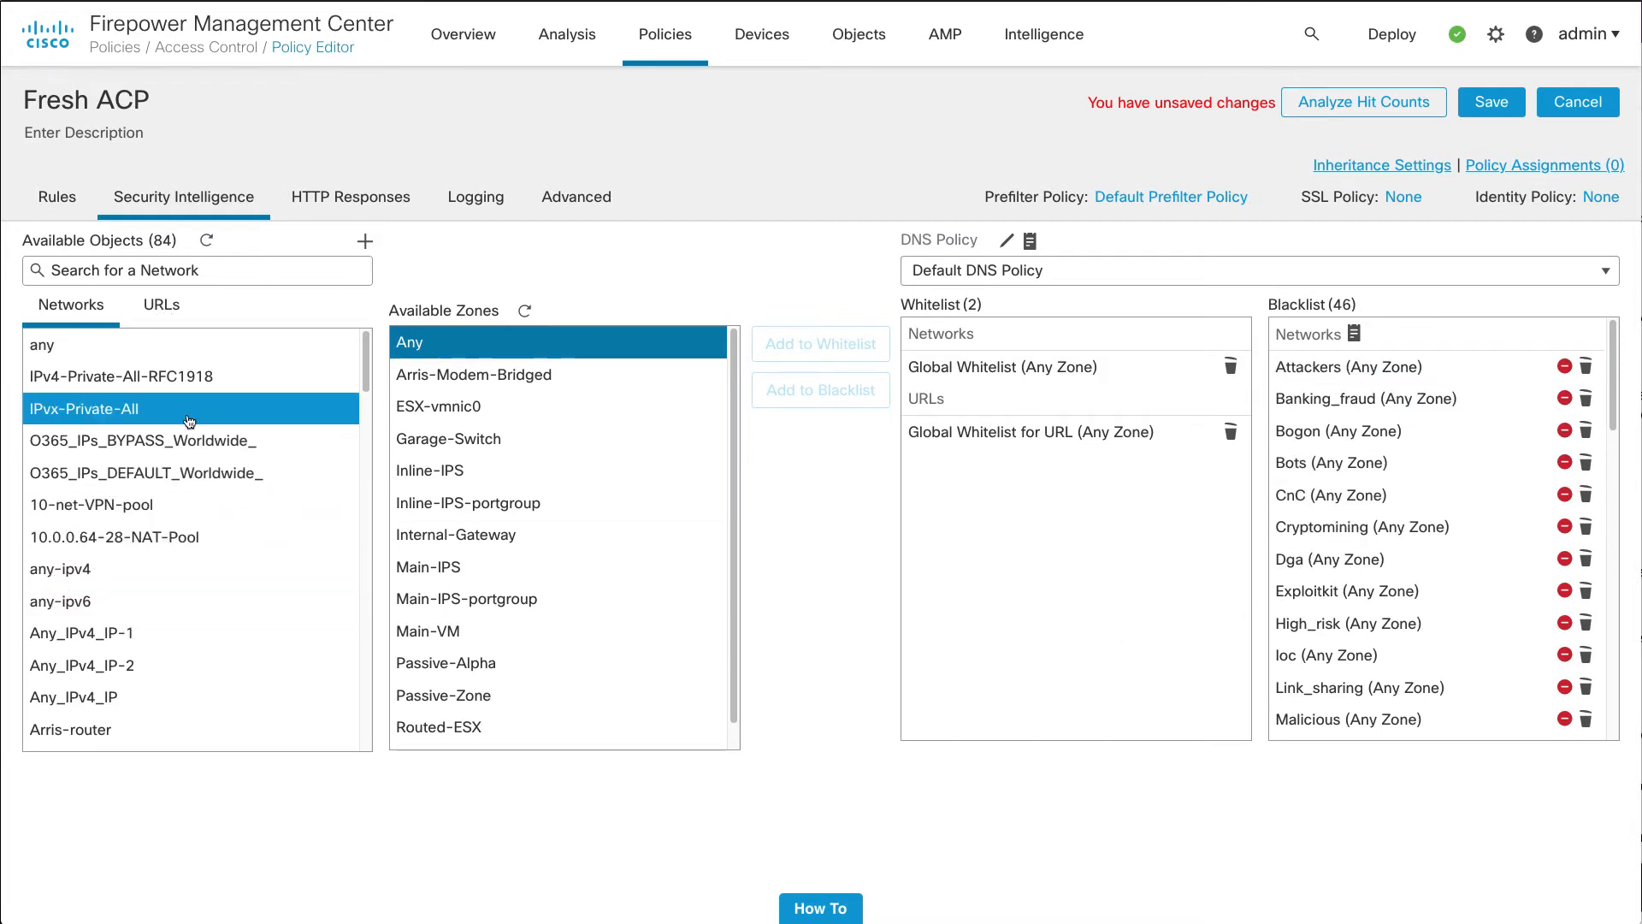
left_click(162, 306)
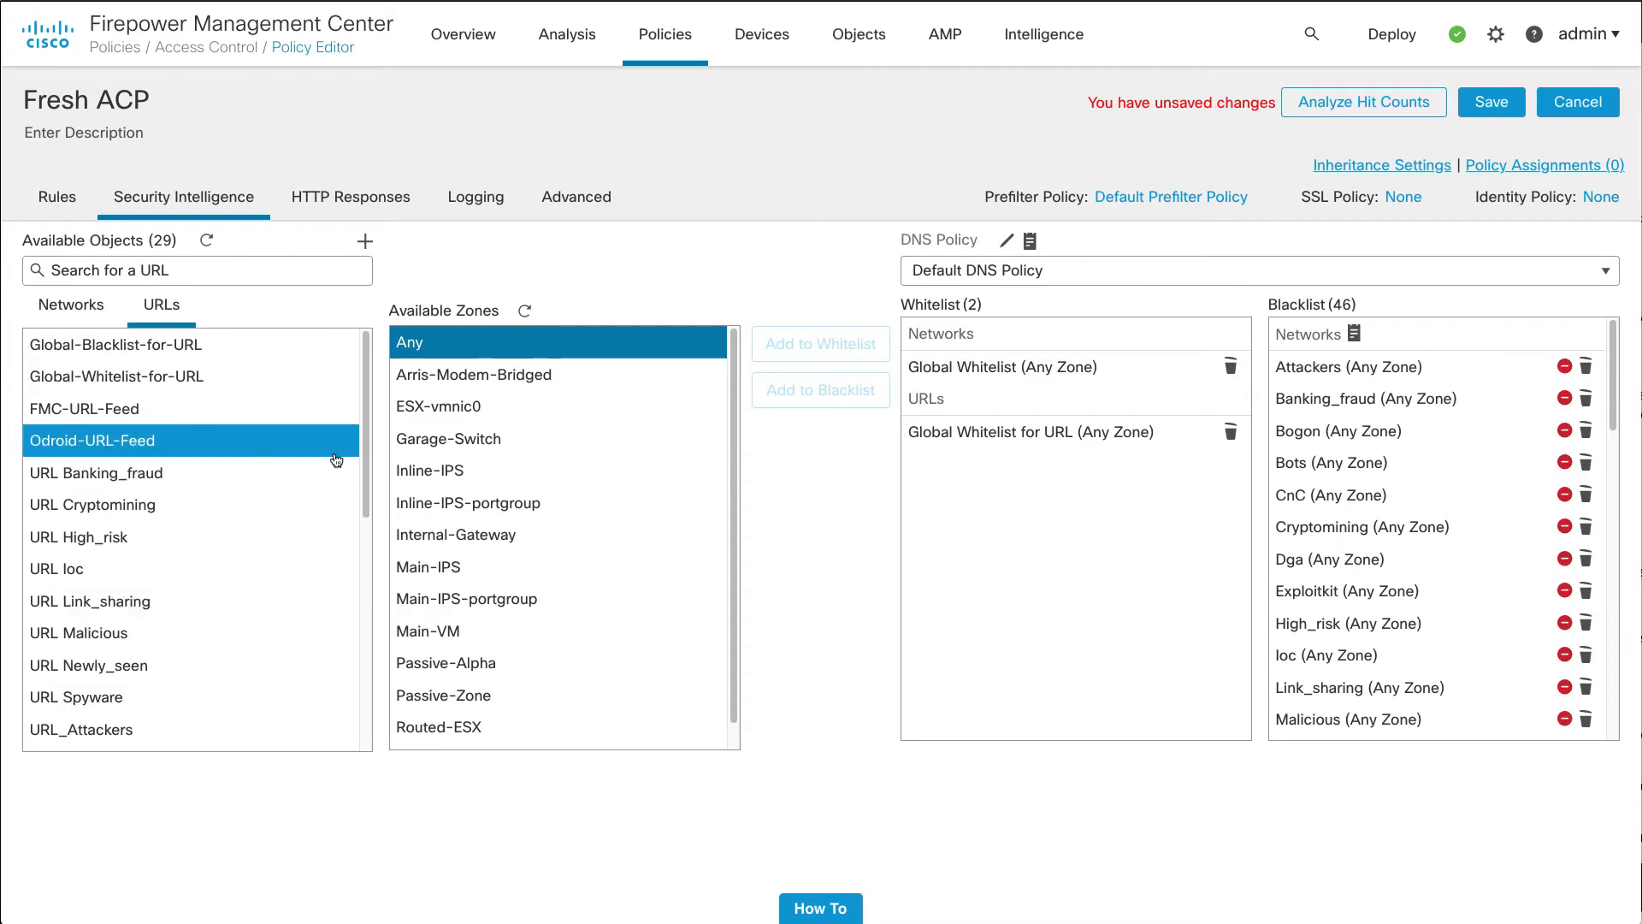
mouse_move(367, 427)
left_mouse_down()
mouse_move(366, 453)
mouse_move(366, 434)
left_mouse_up()
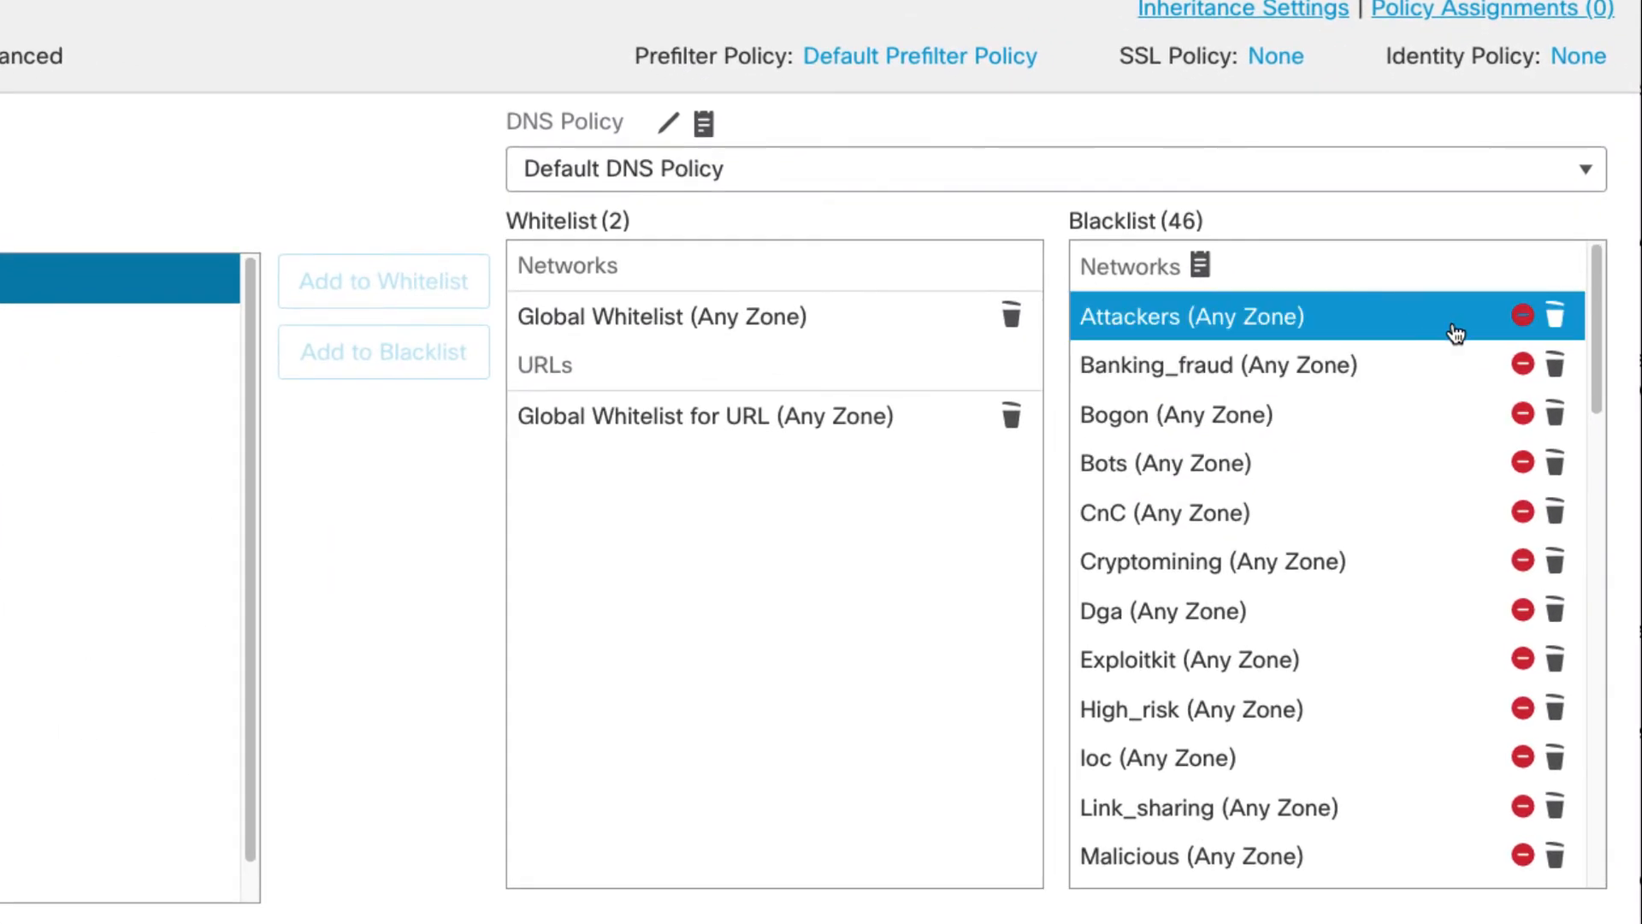
left_click_drag(1594, 315, 1578, 612)
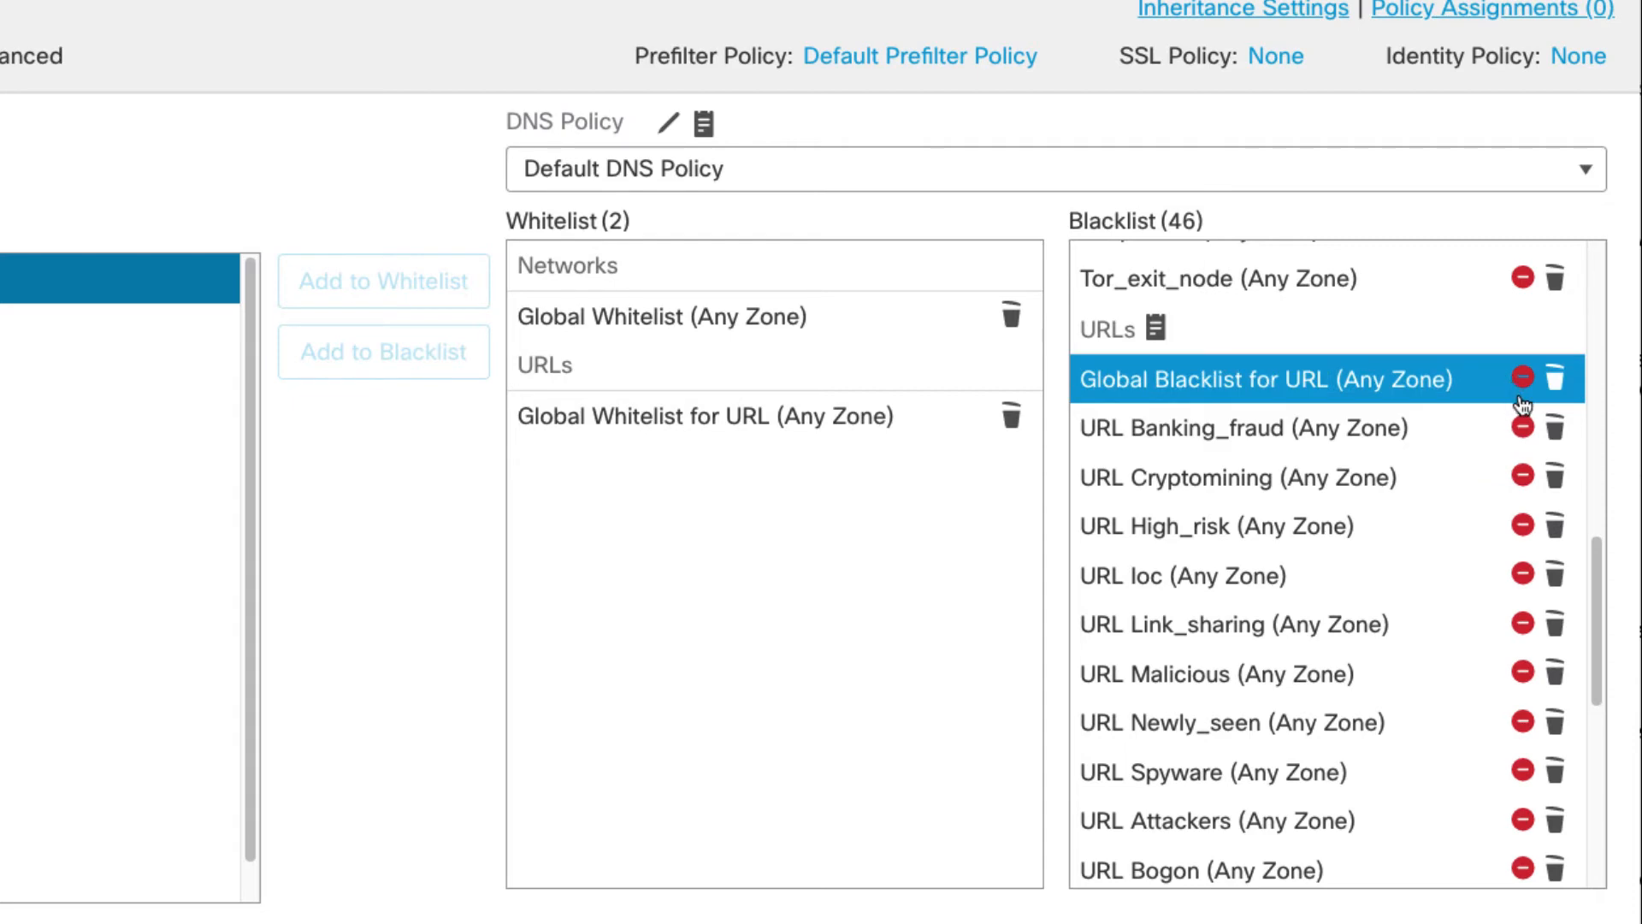
left_click_drag(1598, 629, 1597, 289)
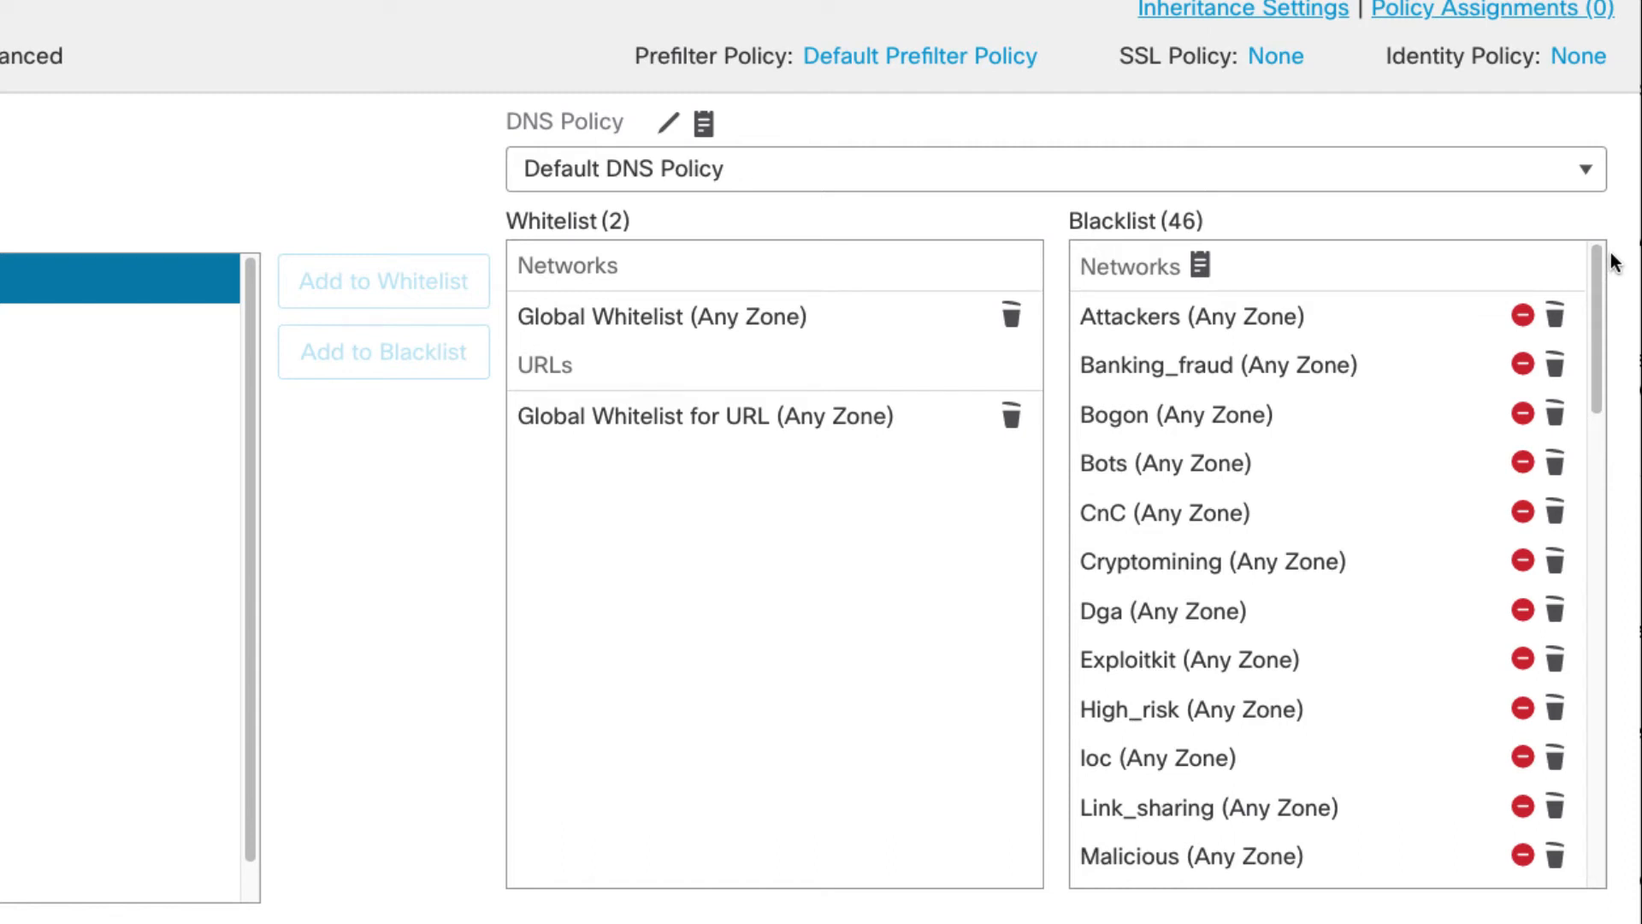
left_click(1201, 266)
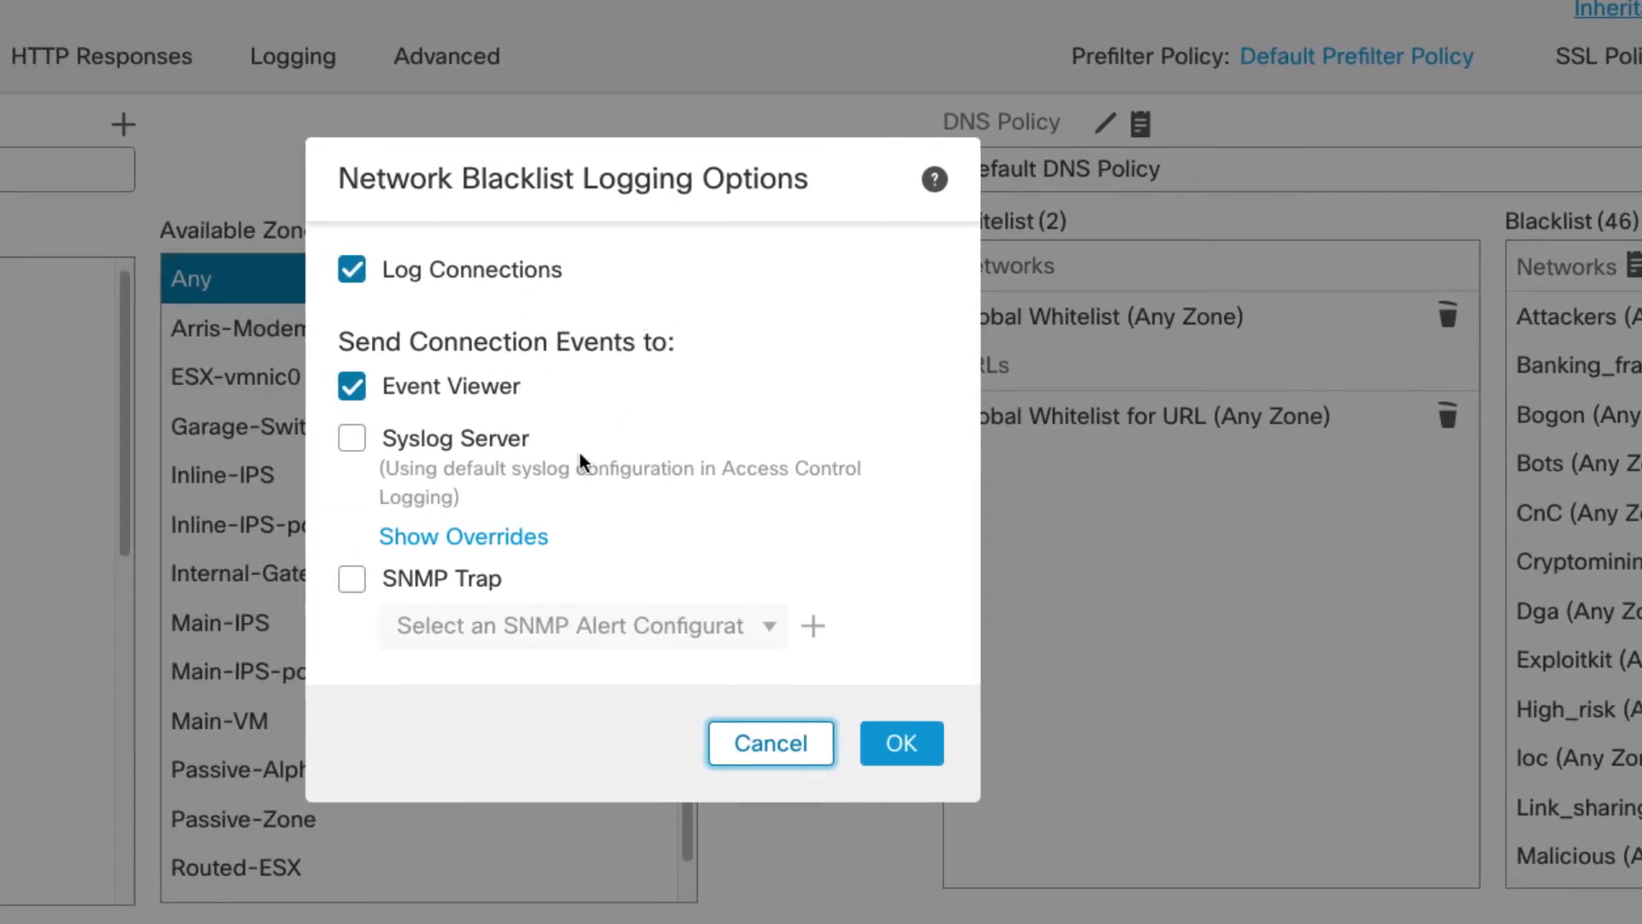
left_click(351, 439)
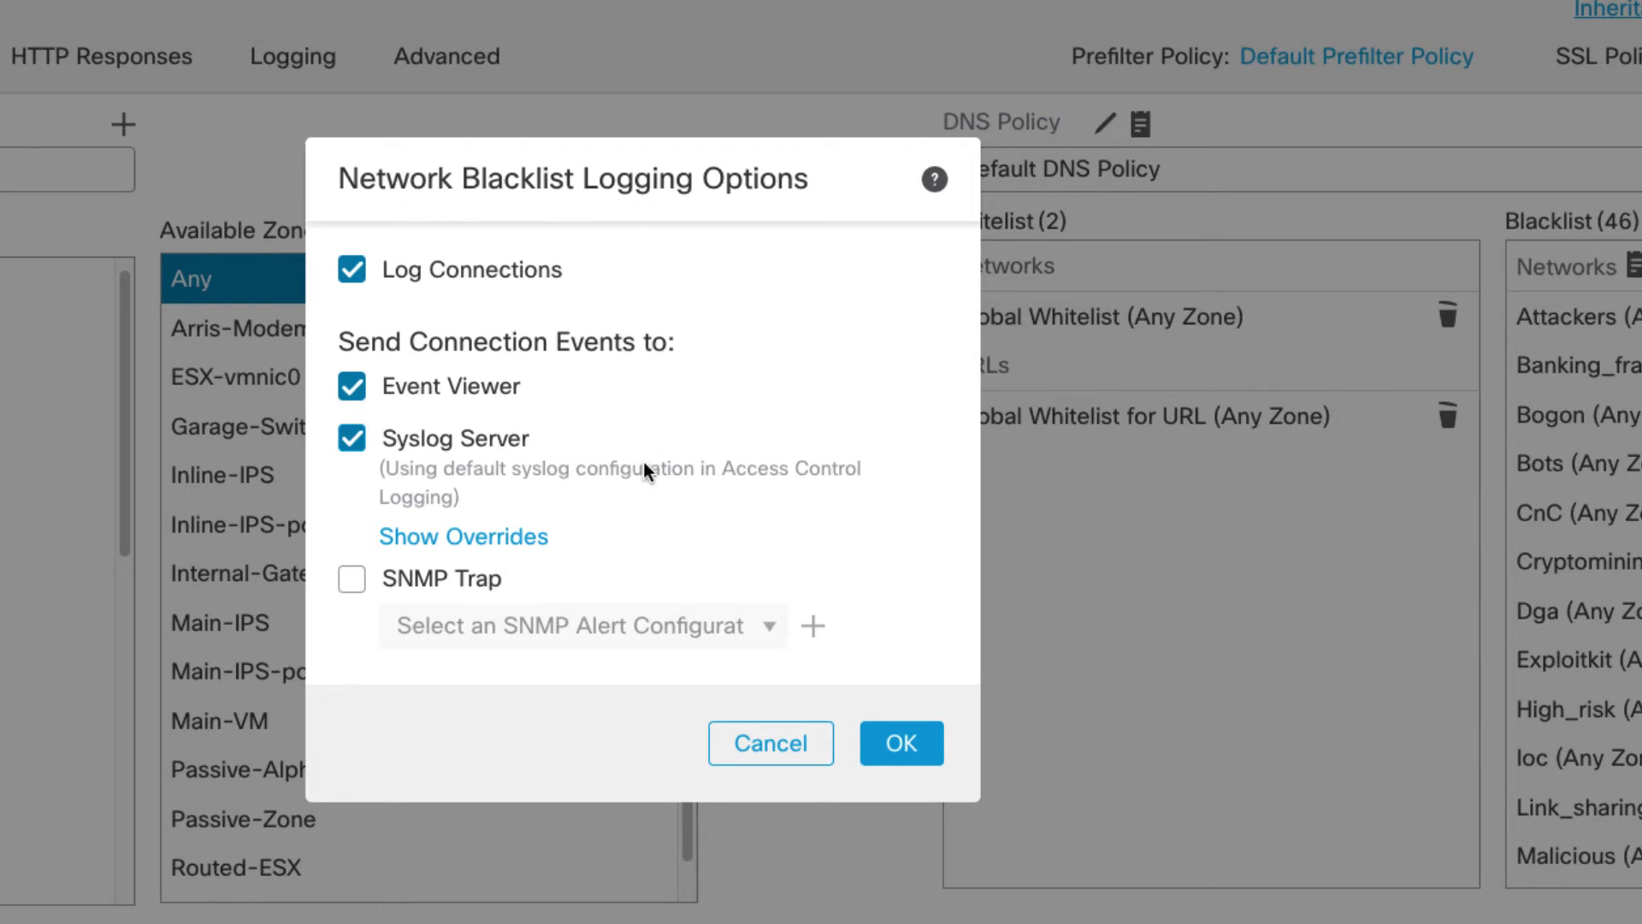
left_click(902, 742)
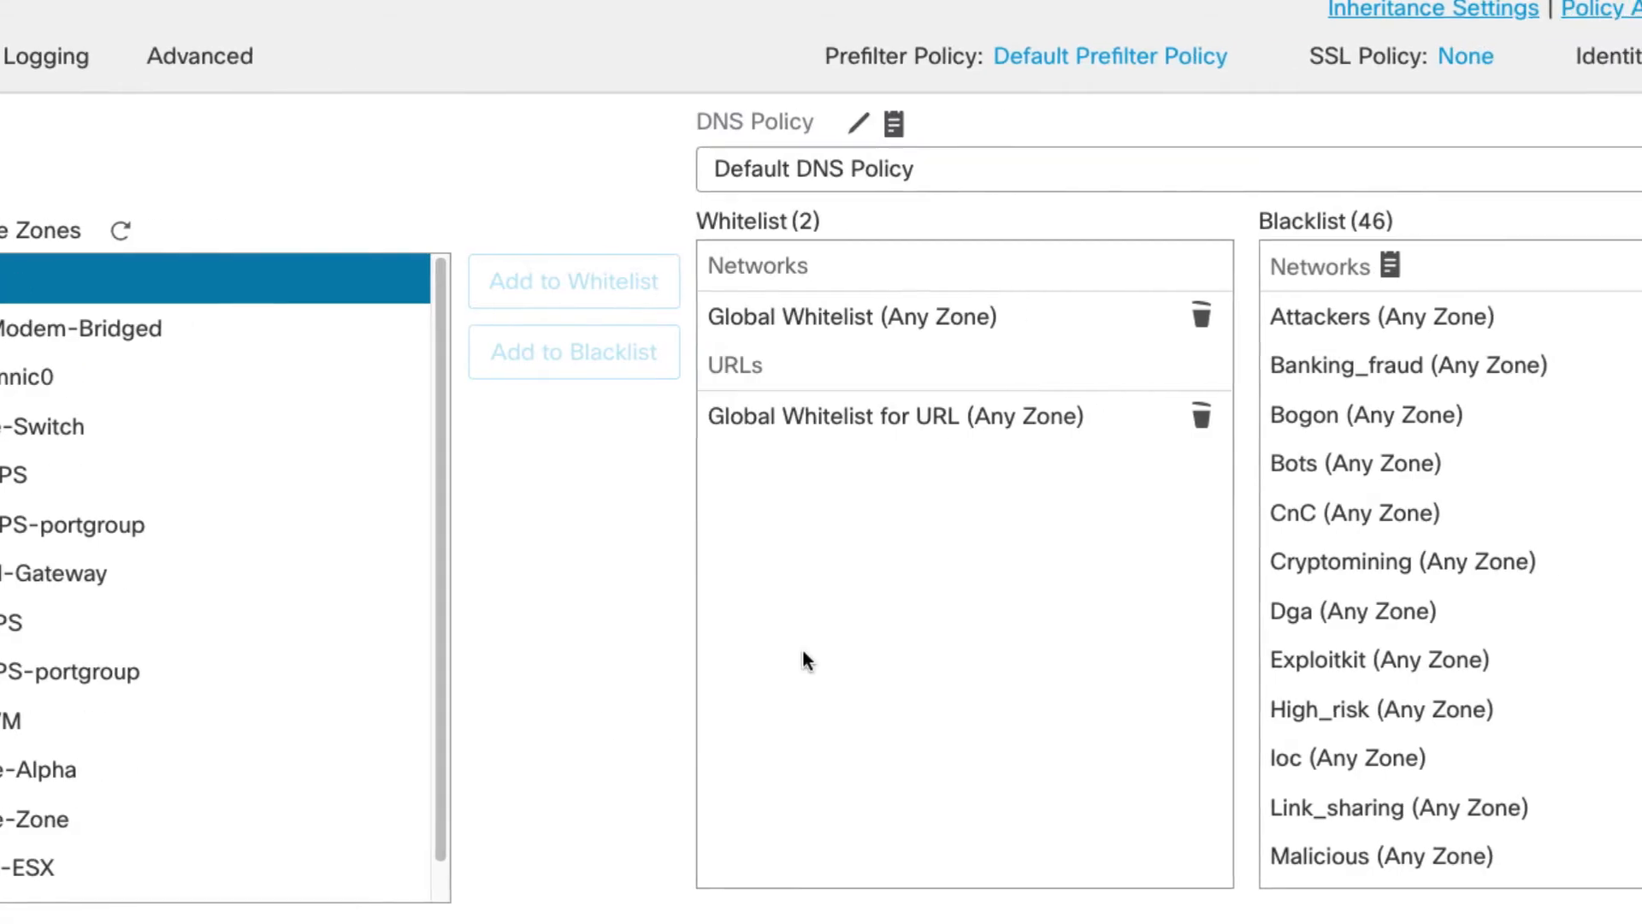
In the policy's Security Intelligence settings, send URL blacklist connection events to the syslog server.
left_click_drag(1593, 296, 1589, 560)
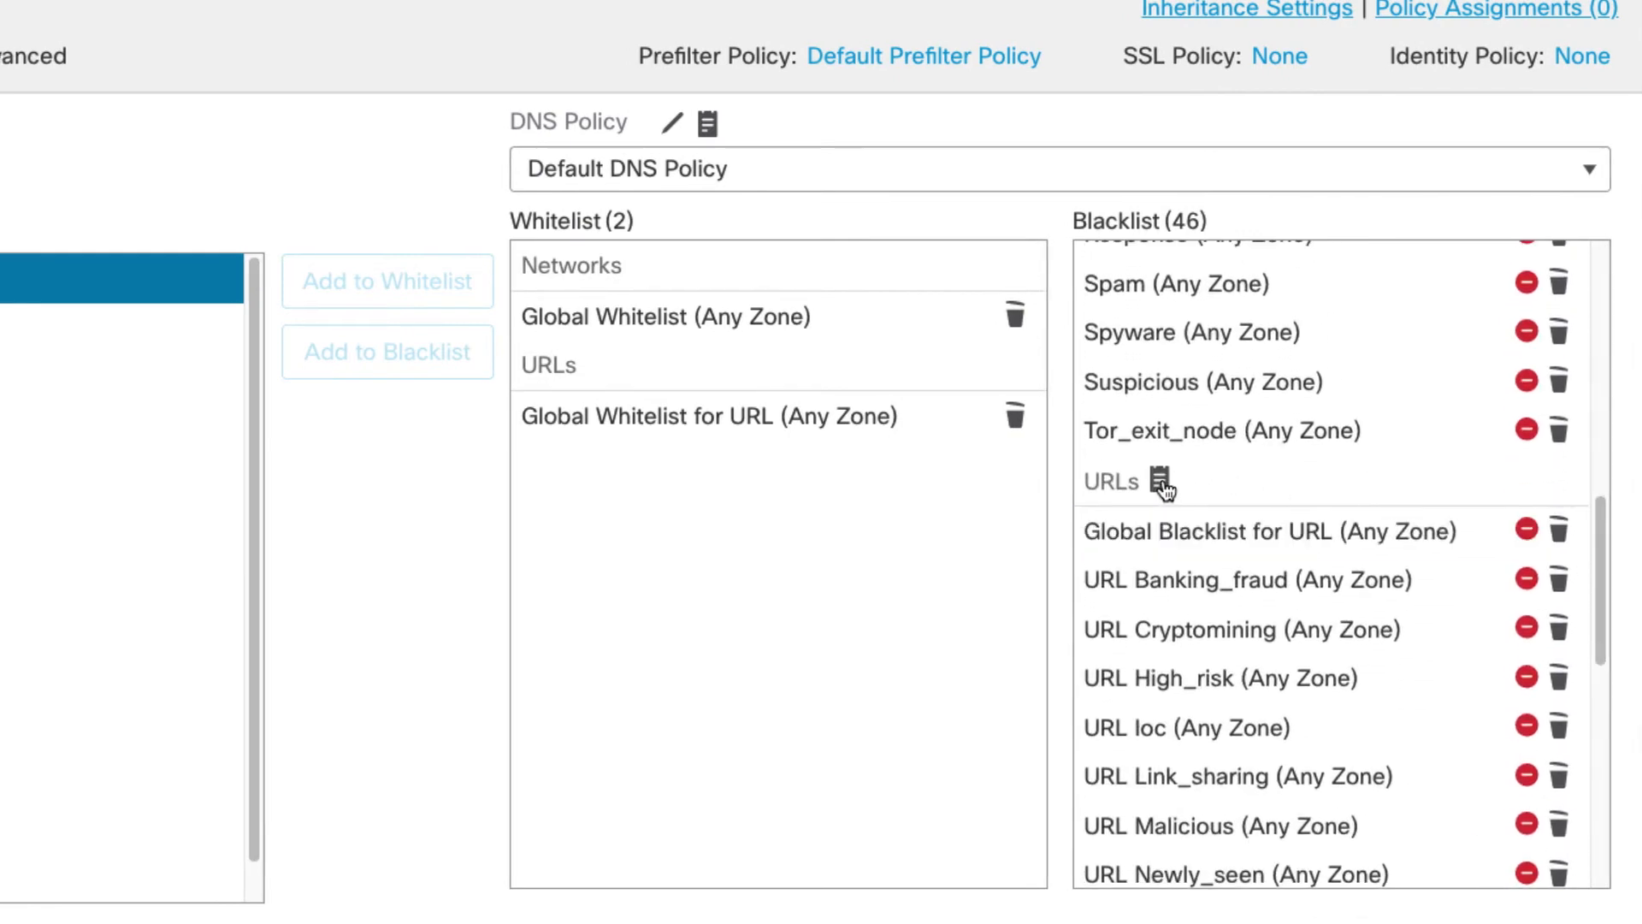
left_click(1159, 481)
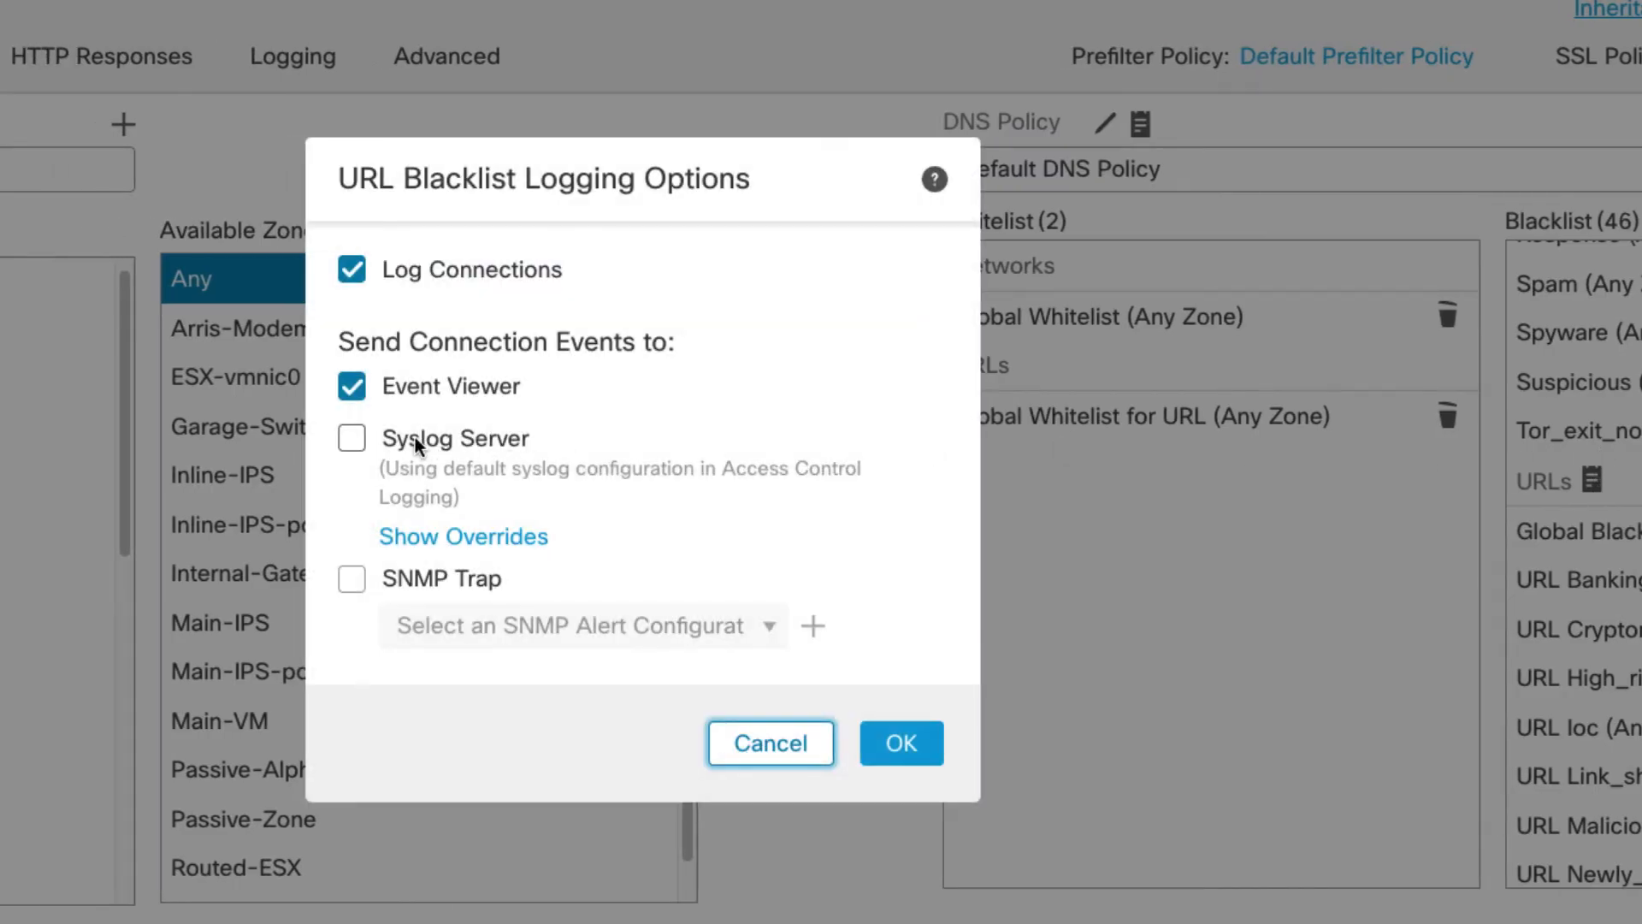
left_click(353, 438)
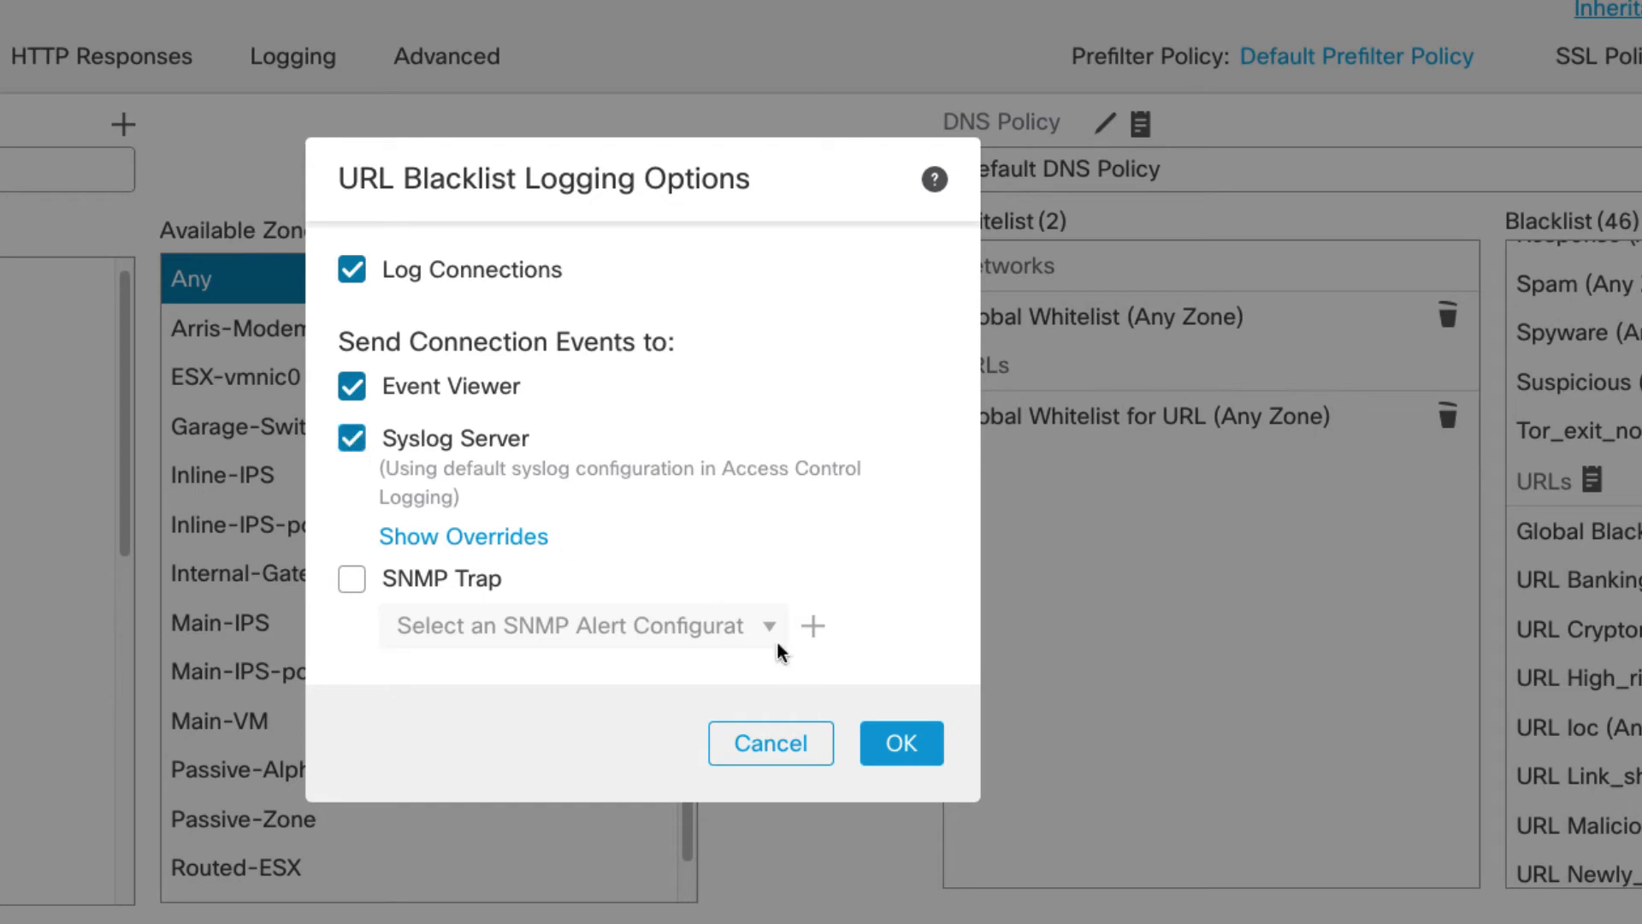
left_click(899, 751)
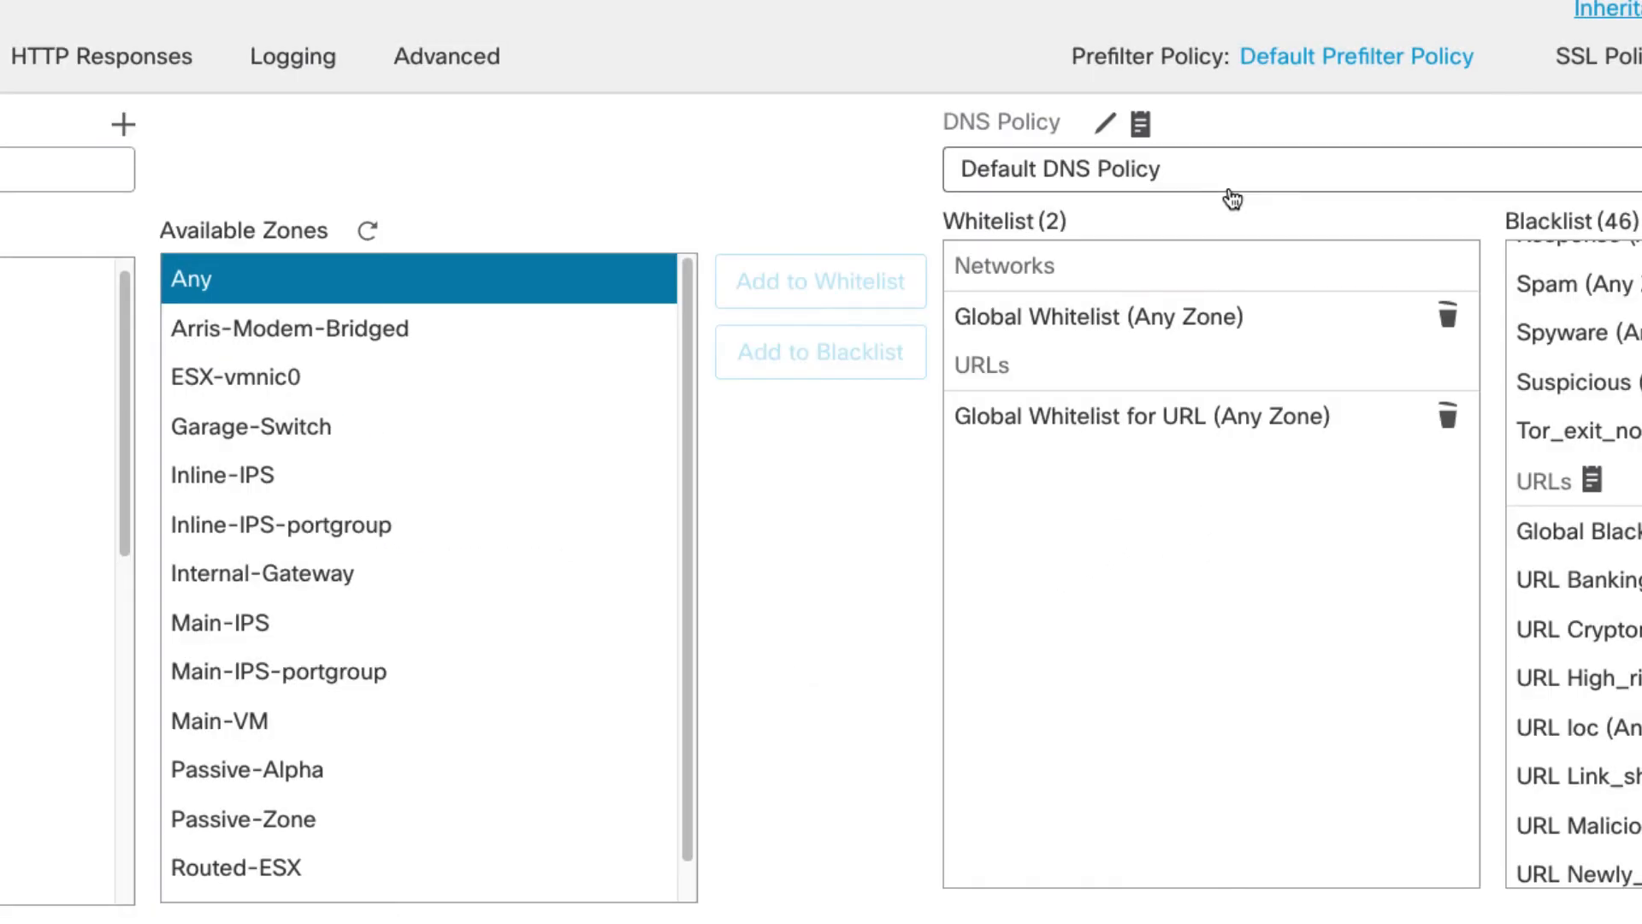
Send DNS blacklist connection events to the syslog server and save the Fresh ACP policy.
left_click(1142, 125)
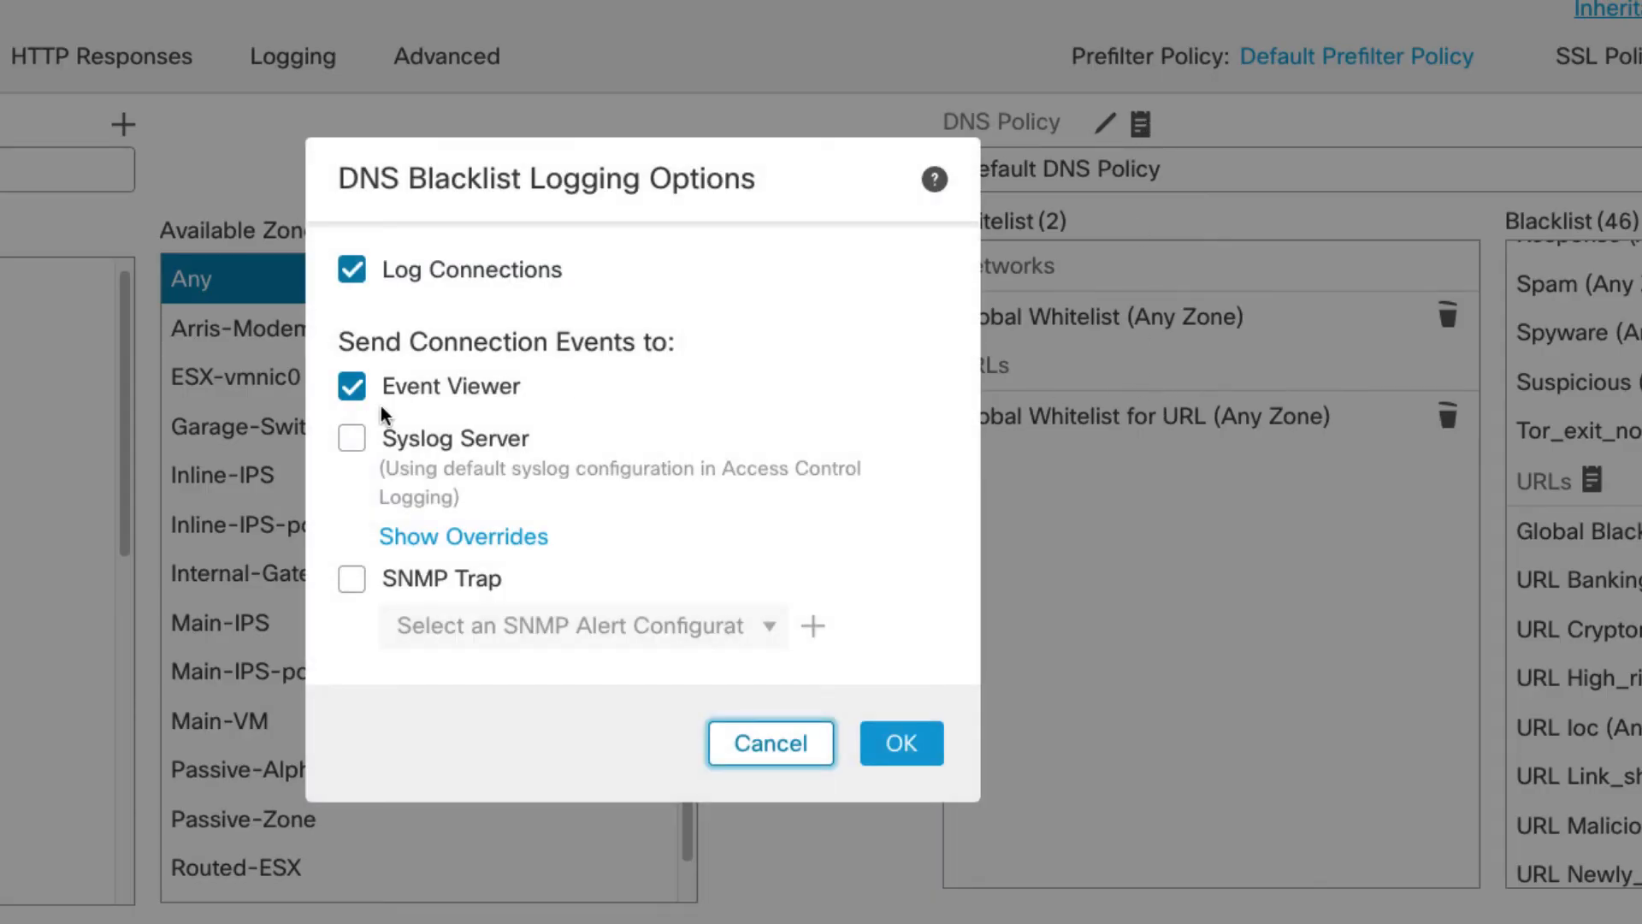
left_click(357, 436)
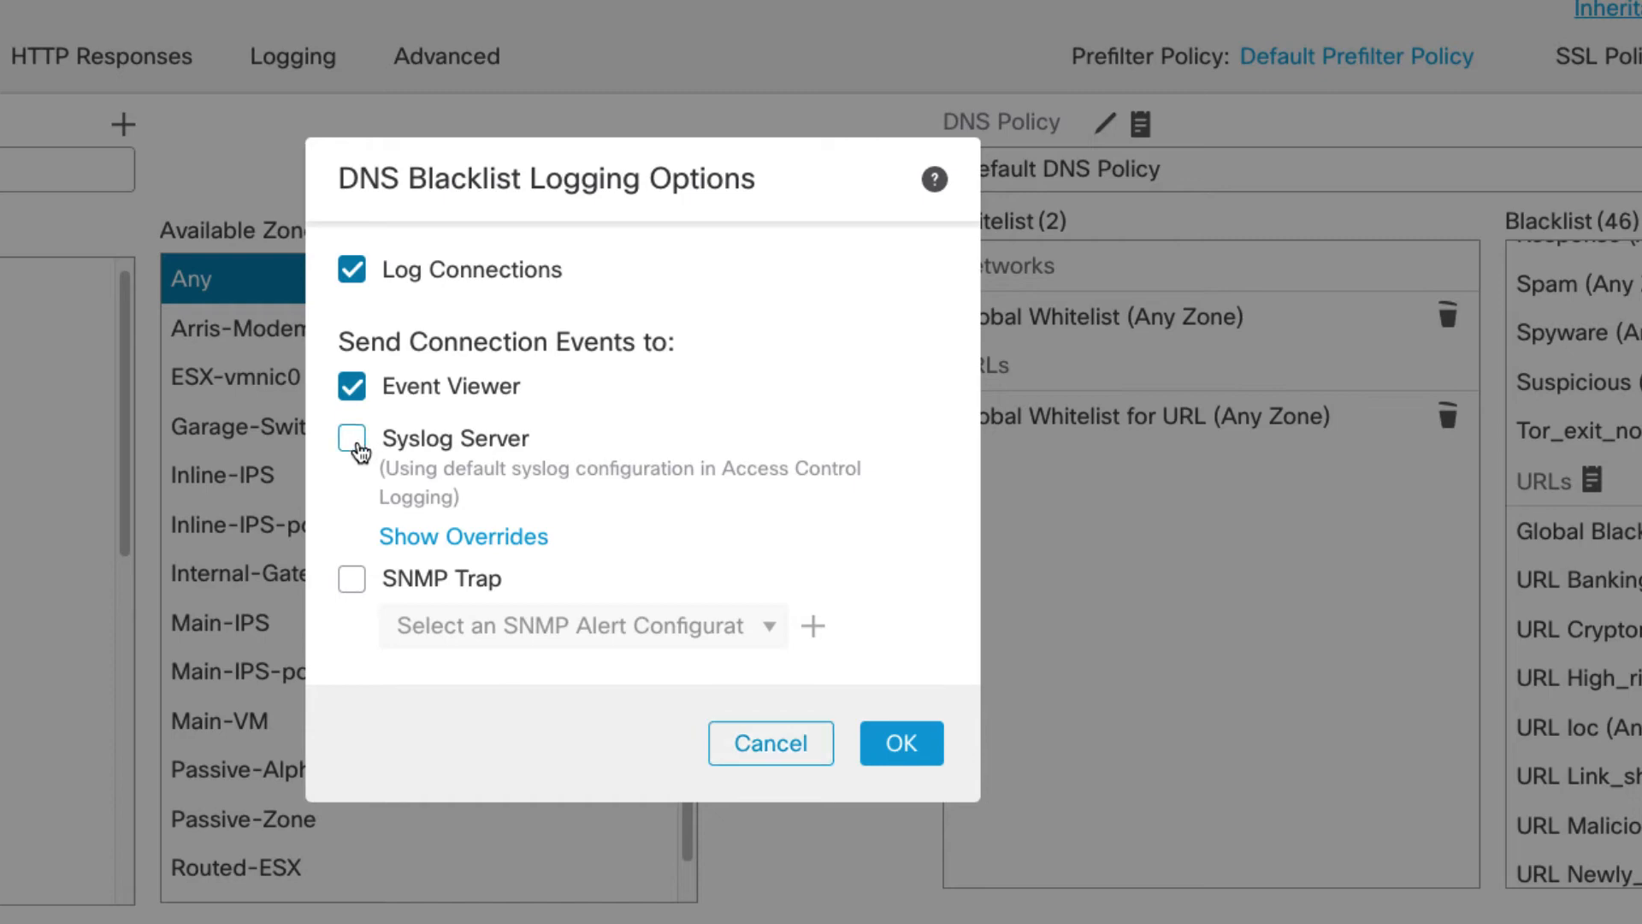
left_click(903, 745)
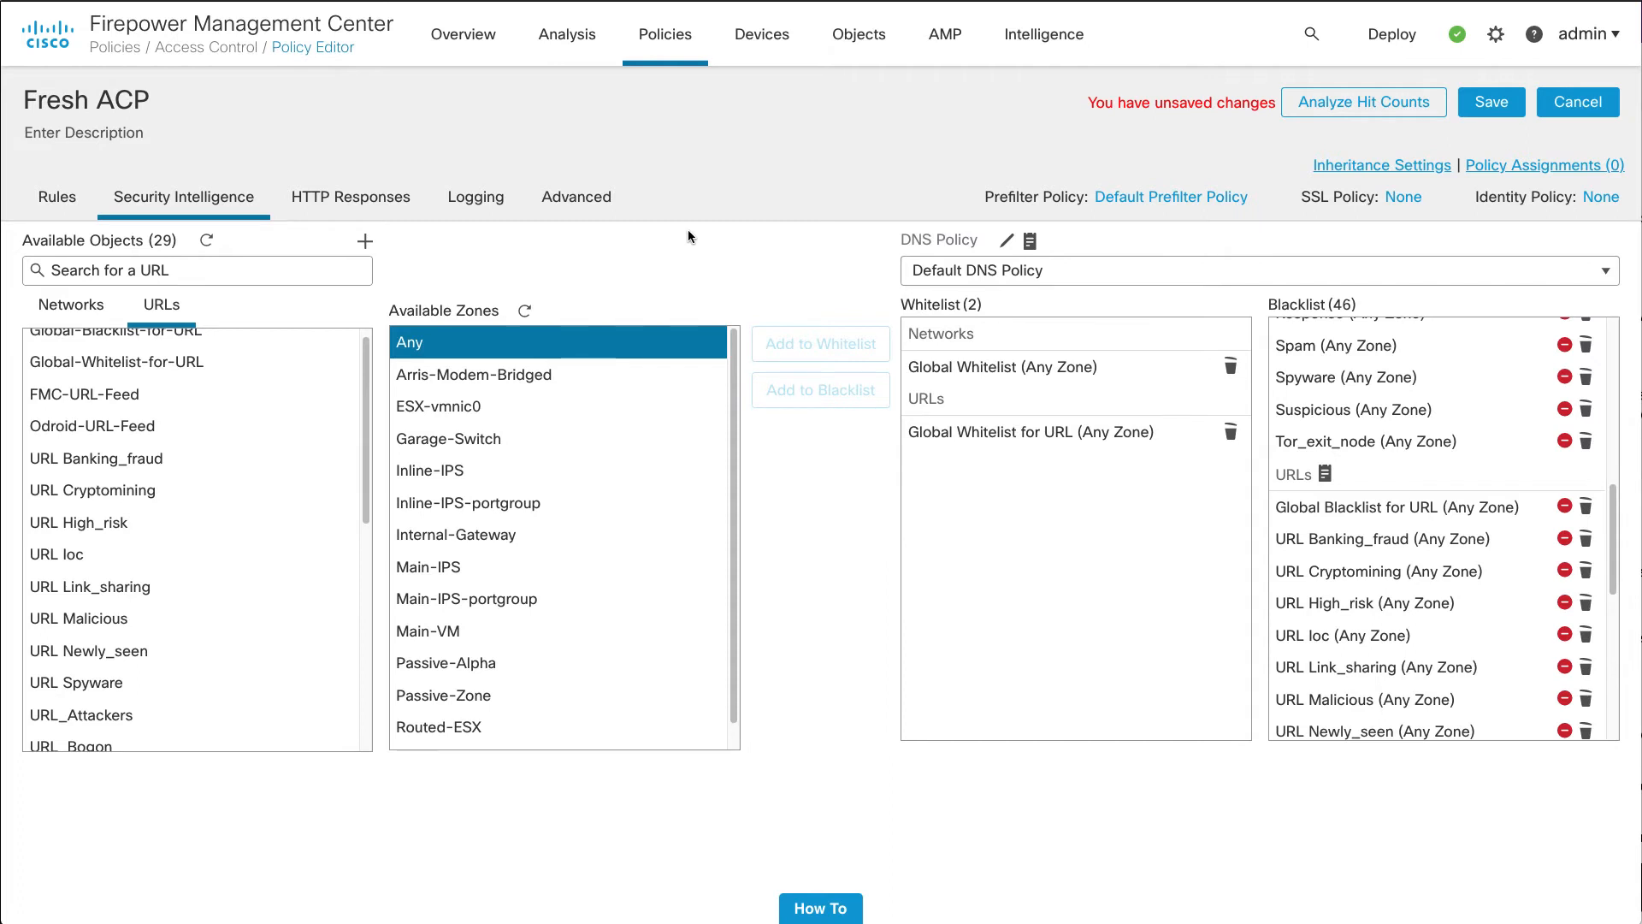
left_click(1492, 106)
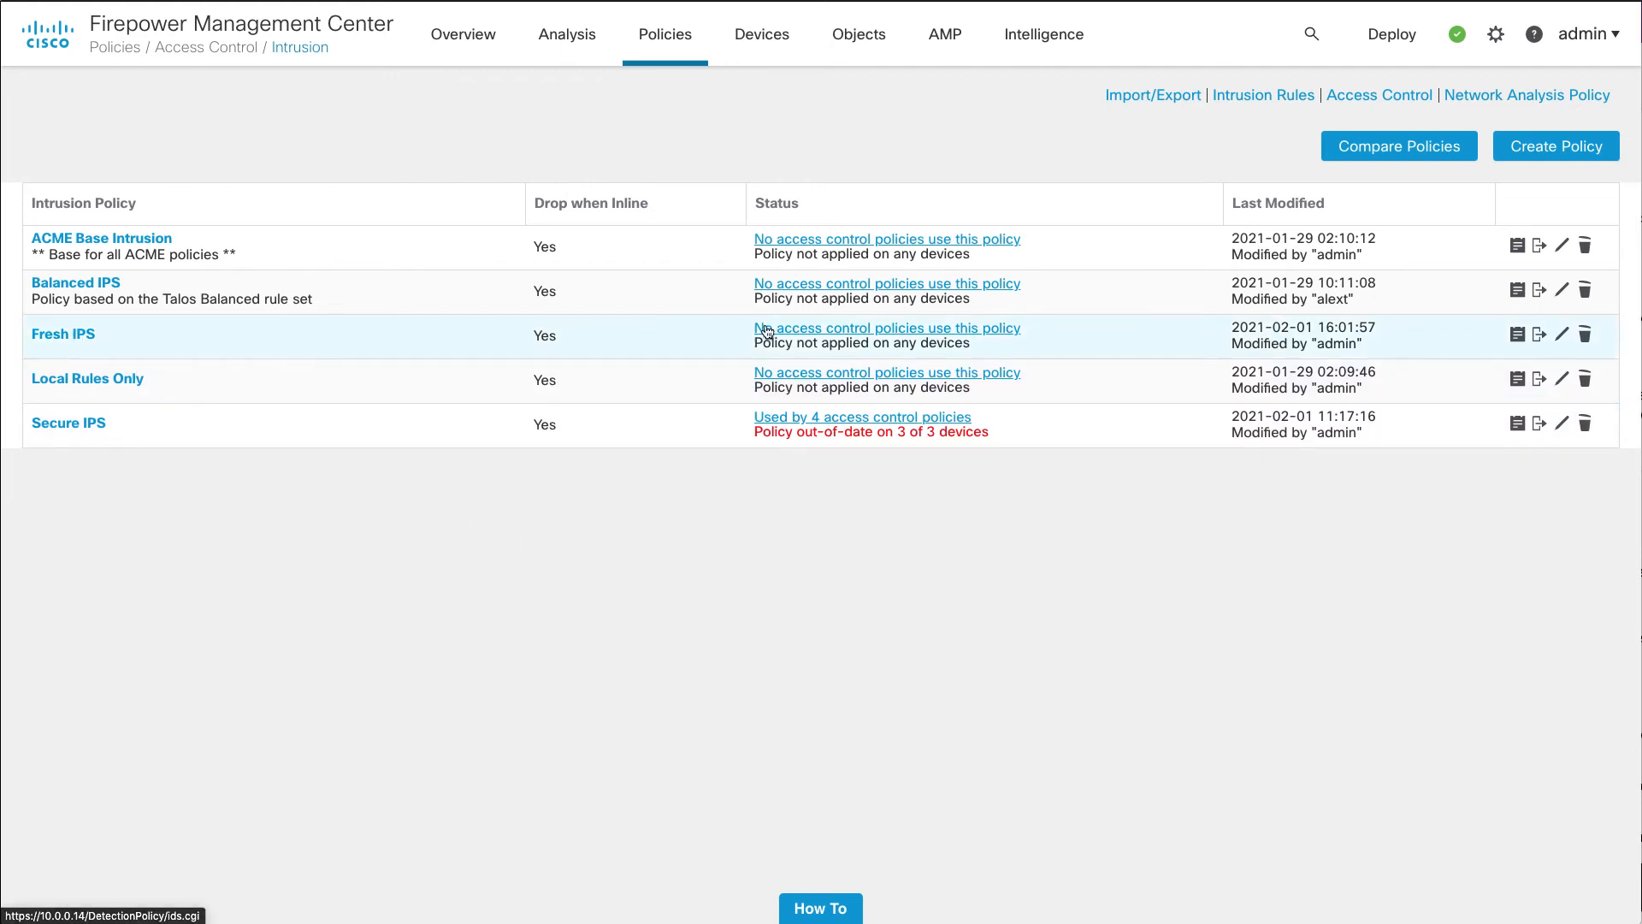
Enable syslog alerting in the Fresh IPS intrusion policy with the default syslog configuration and commit the changes.
left_click(1562, 337)
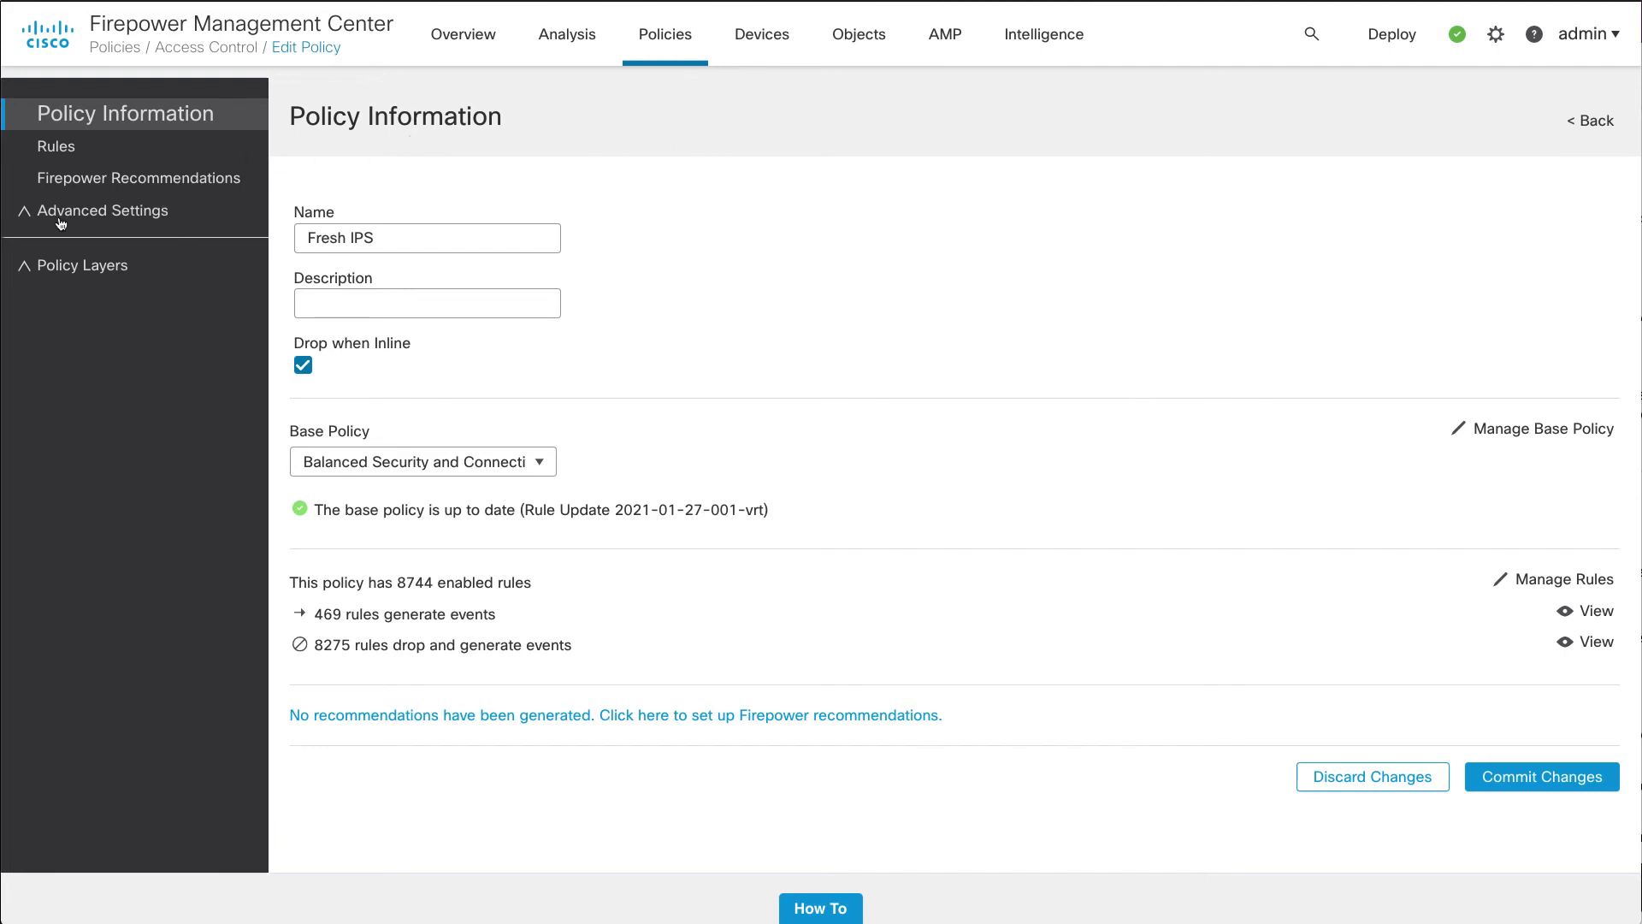
left_click(106, 215)
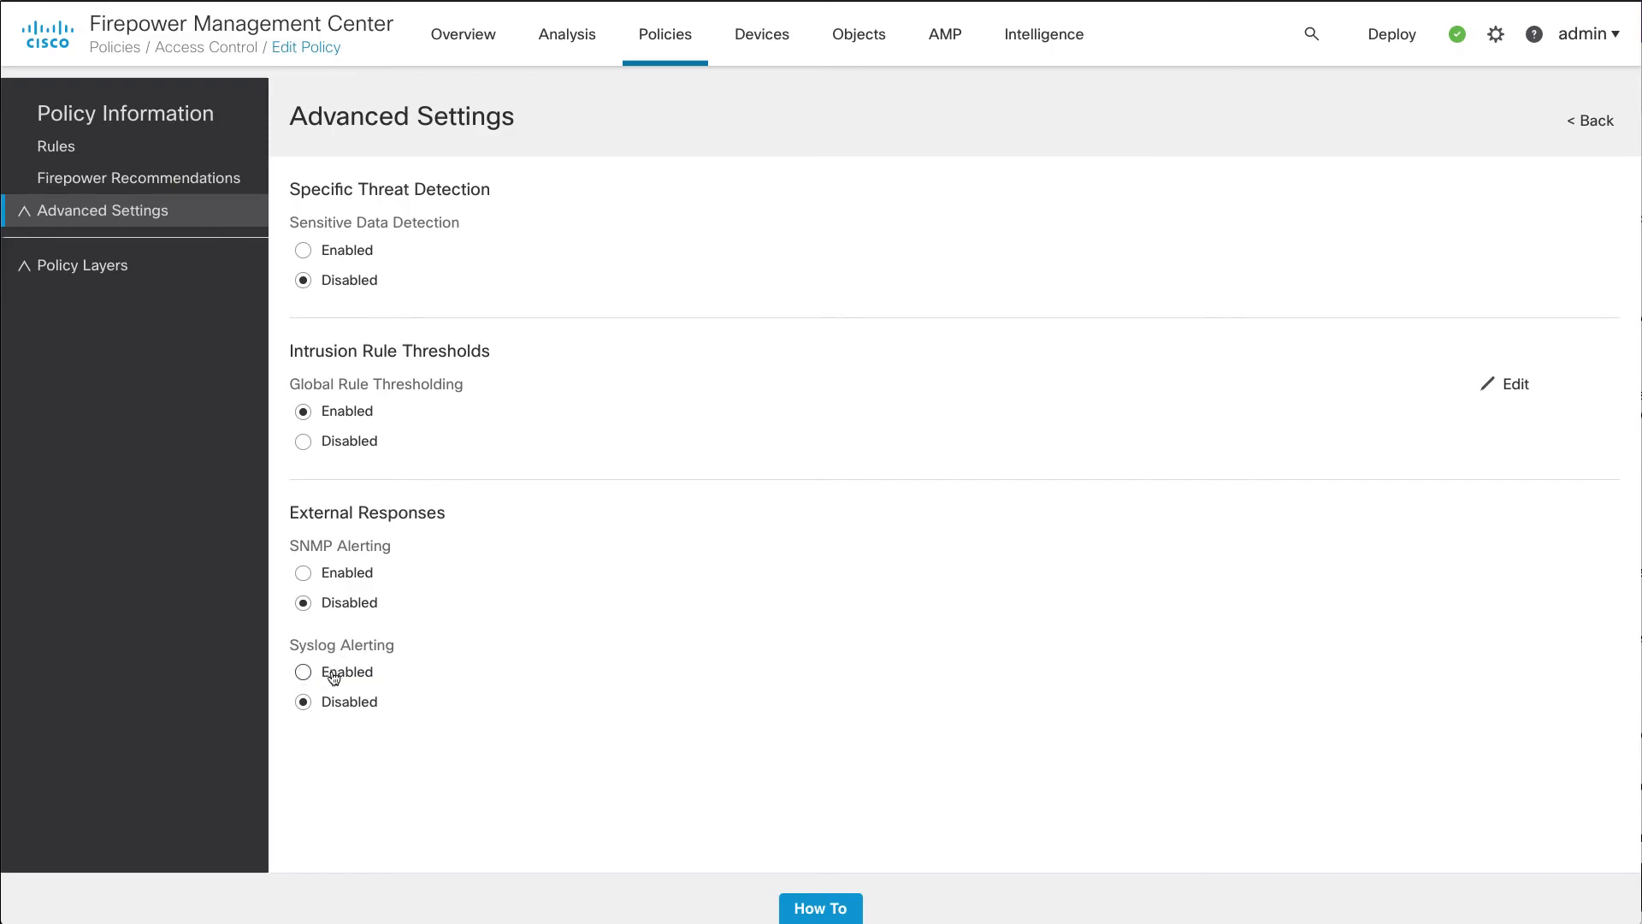
left_click(303, 673)
left_click(1493, 644)
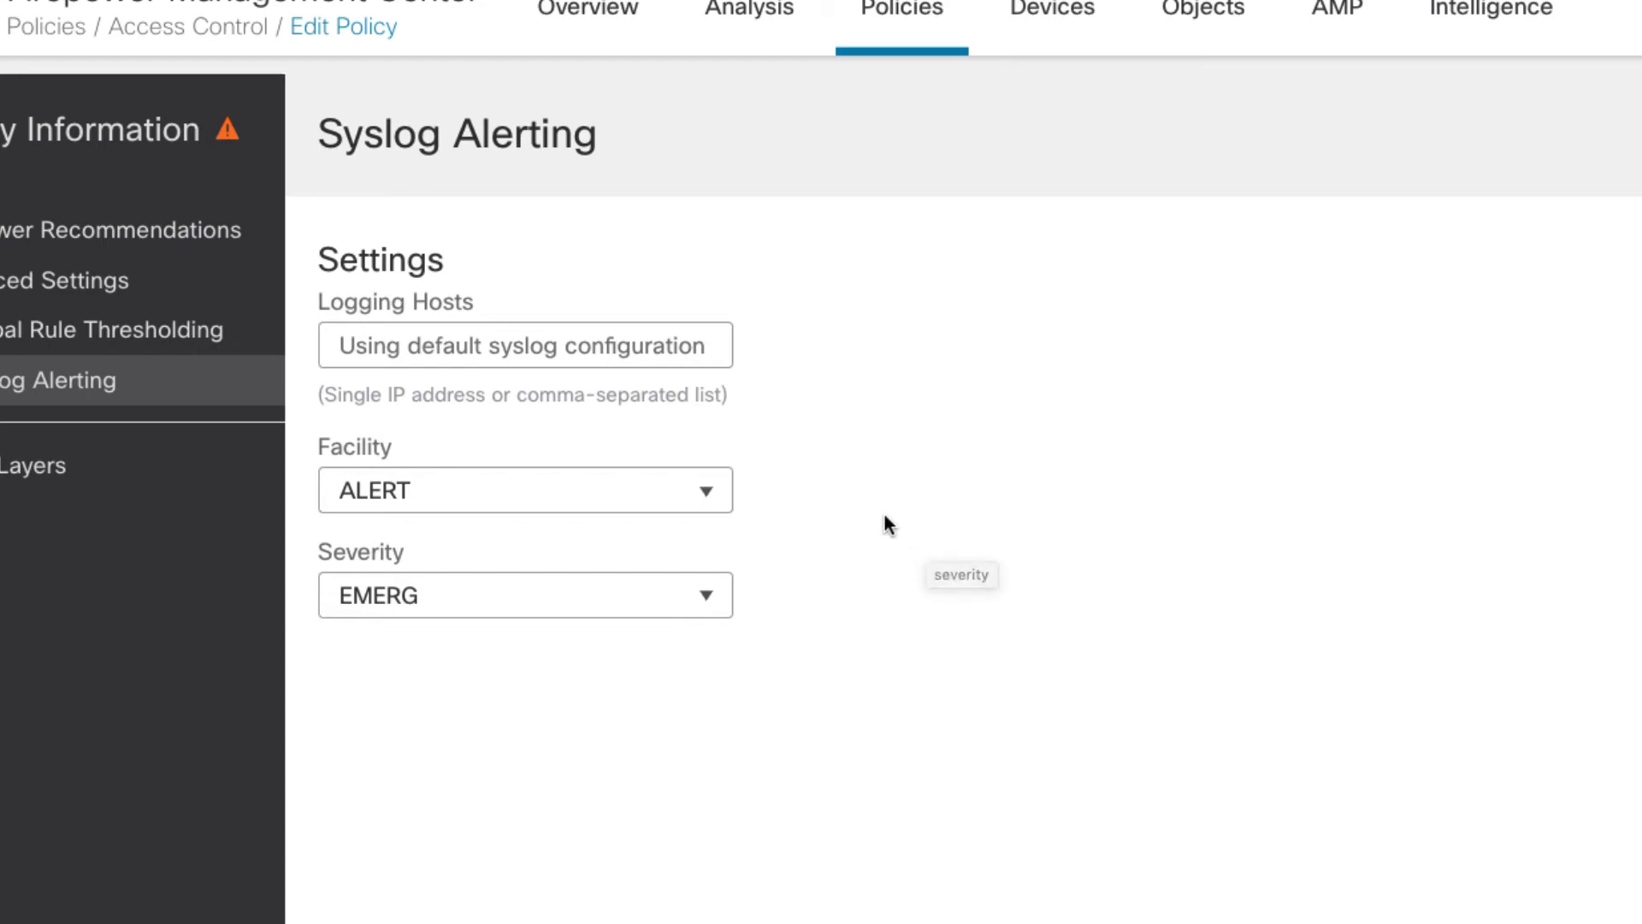
left_click(82, 128)
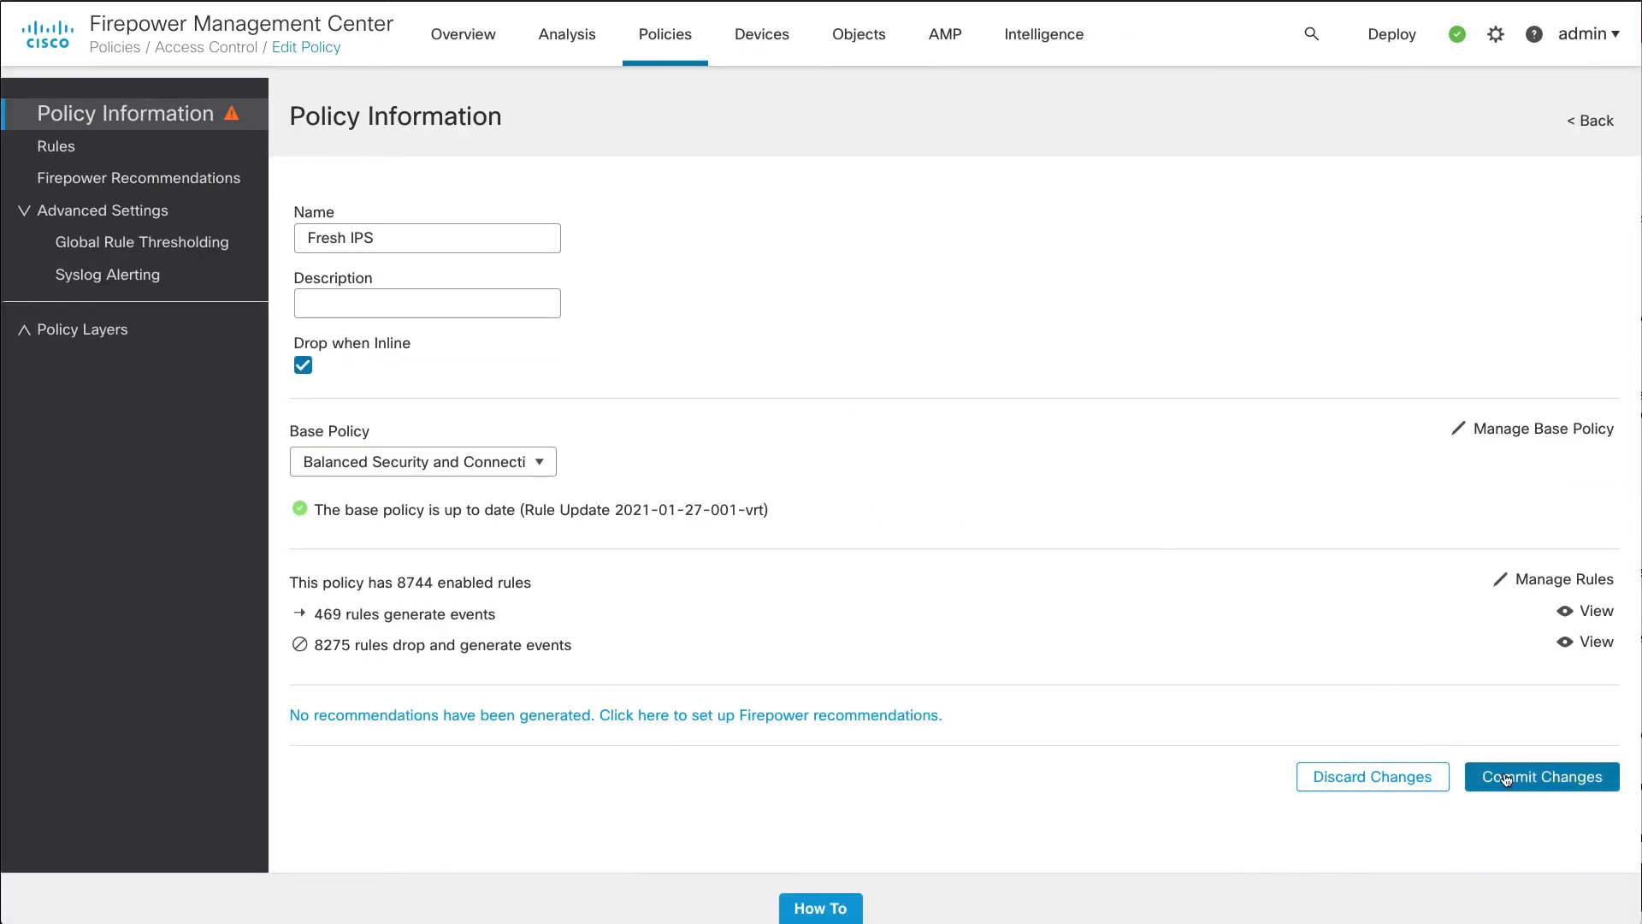
left_click(1506, 779)
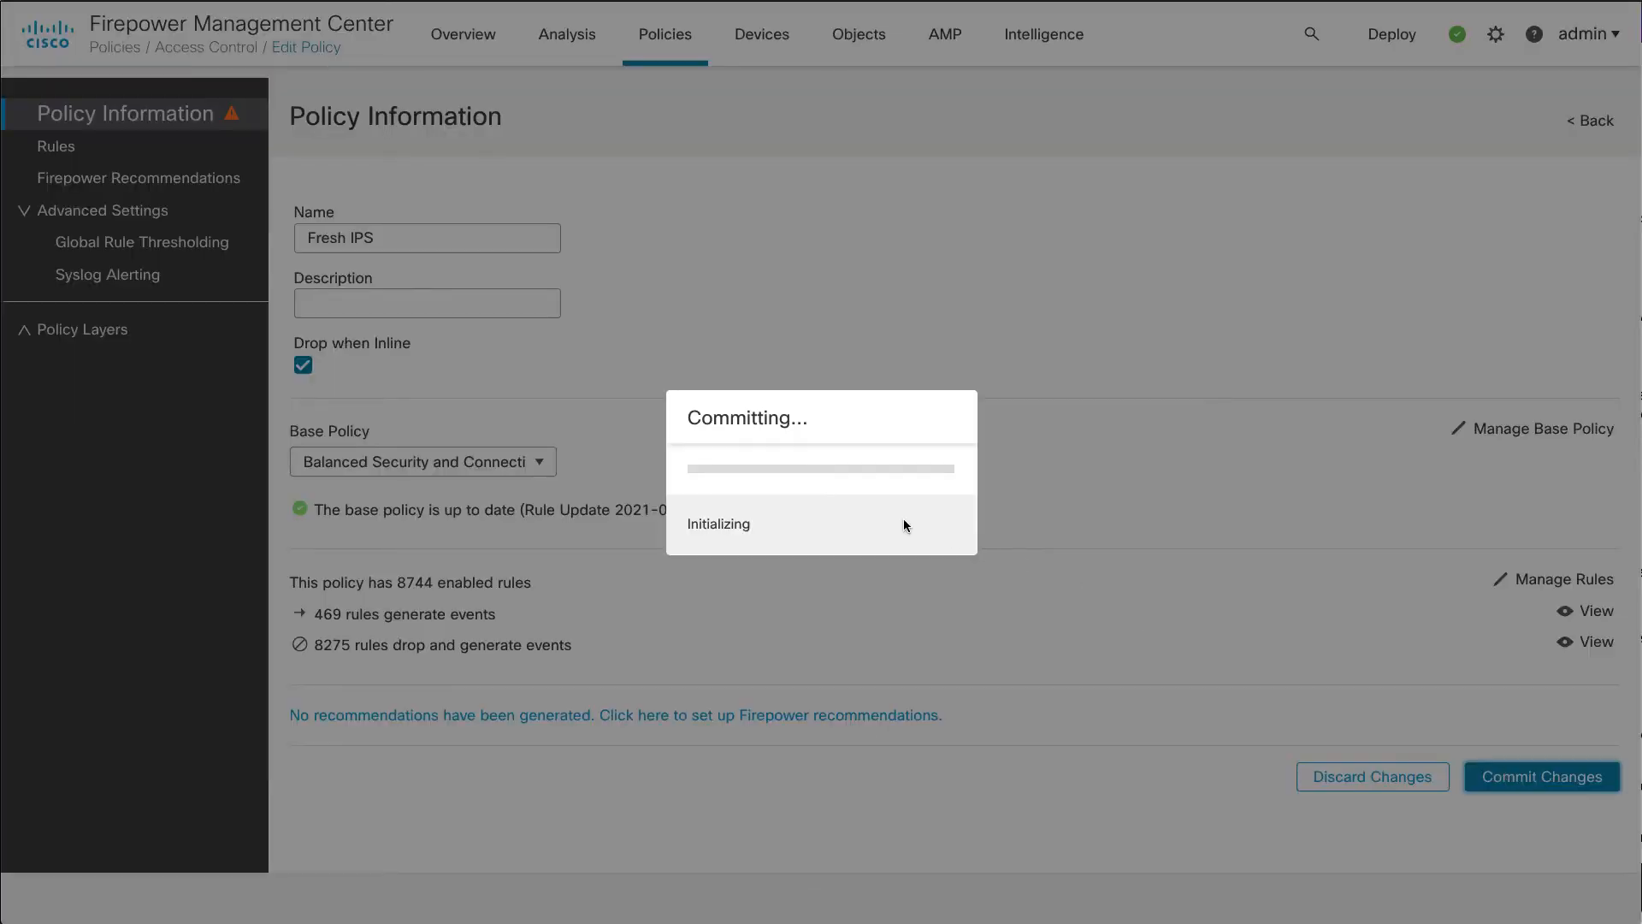
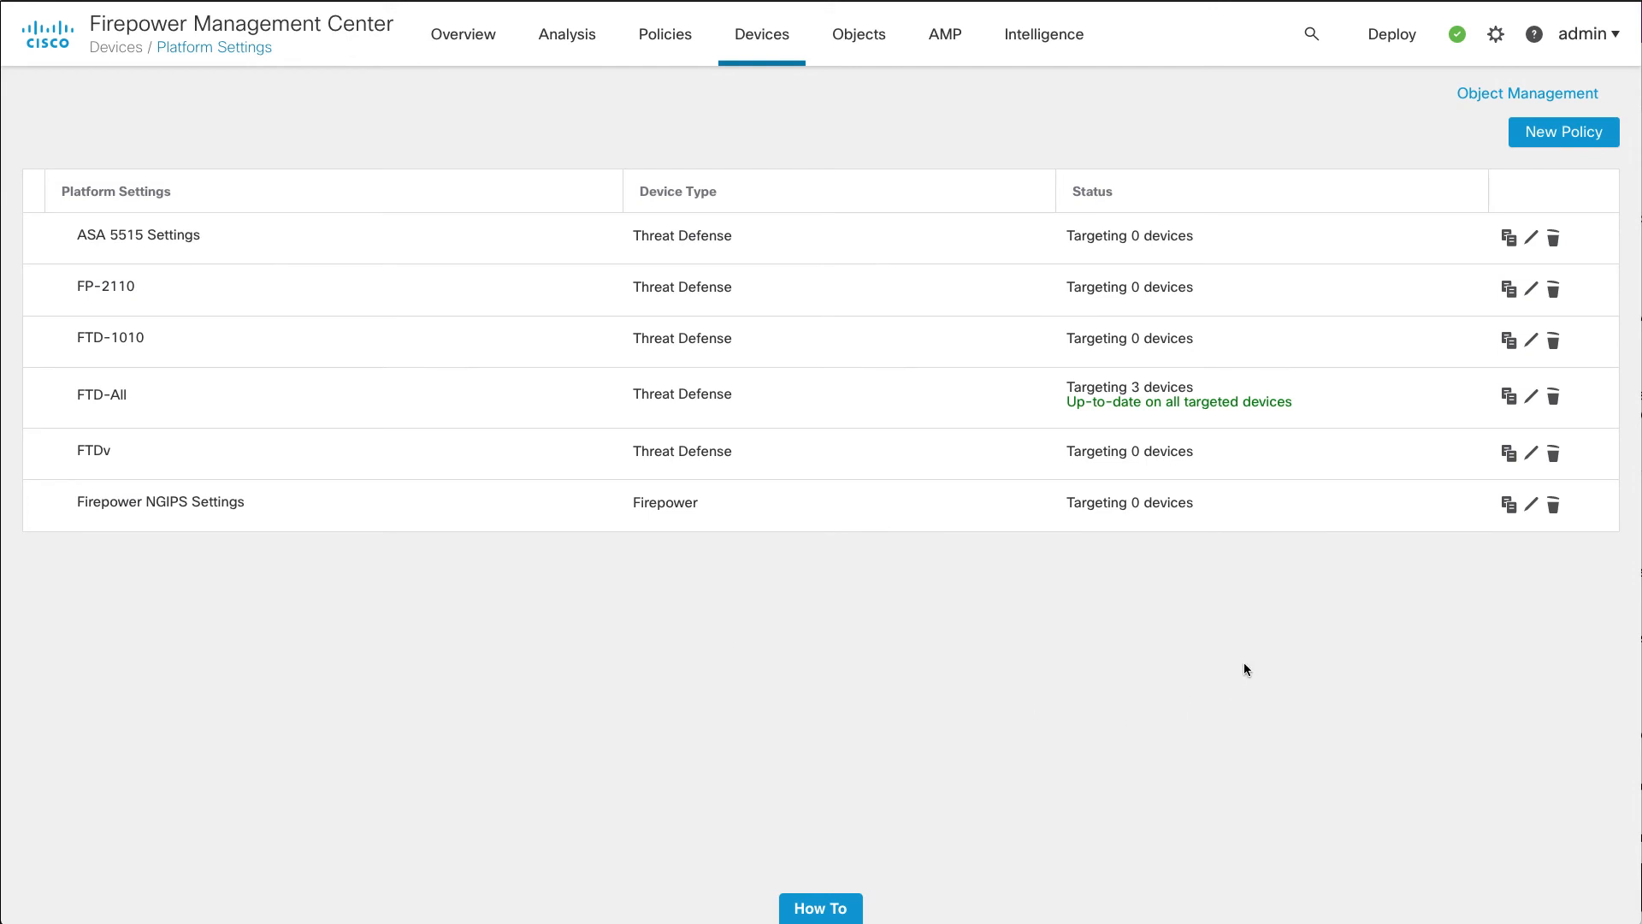
Create a Threat Defense platform settings policy named Fresh FTD and enable logging in its syslog settings.
left_click(1549, 137)
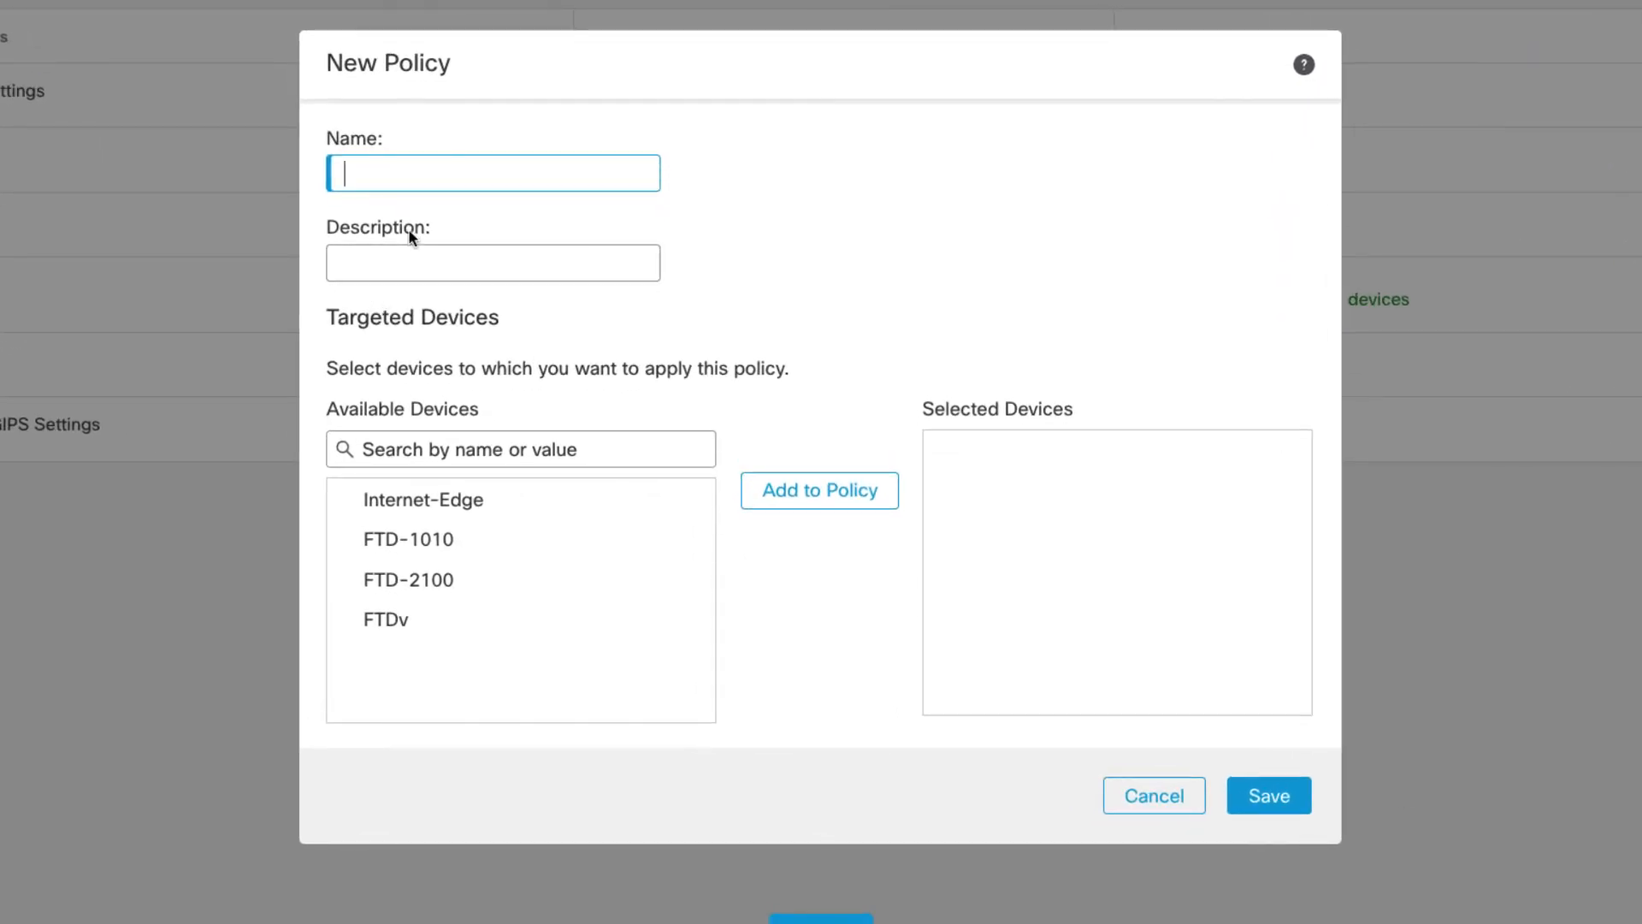
type("Fresh FTD")
left_click(1285, 801)
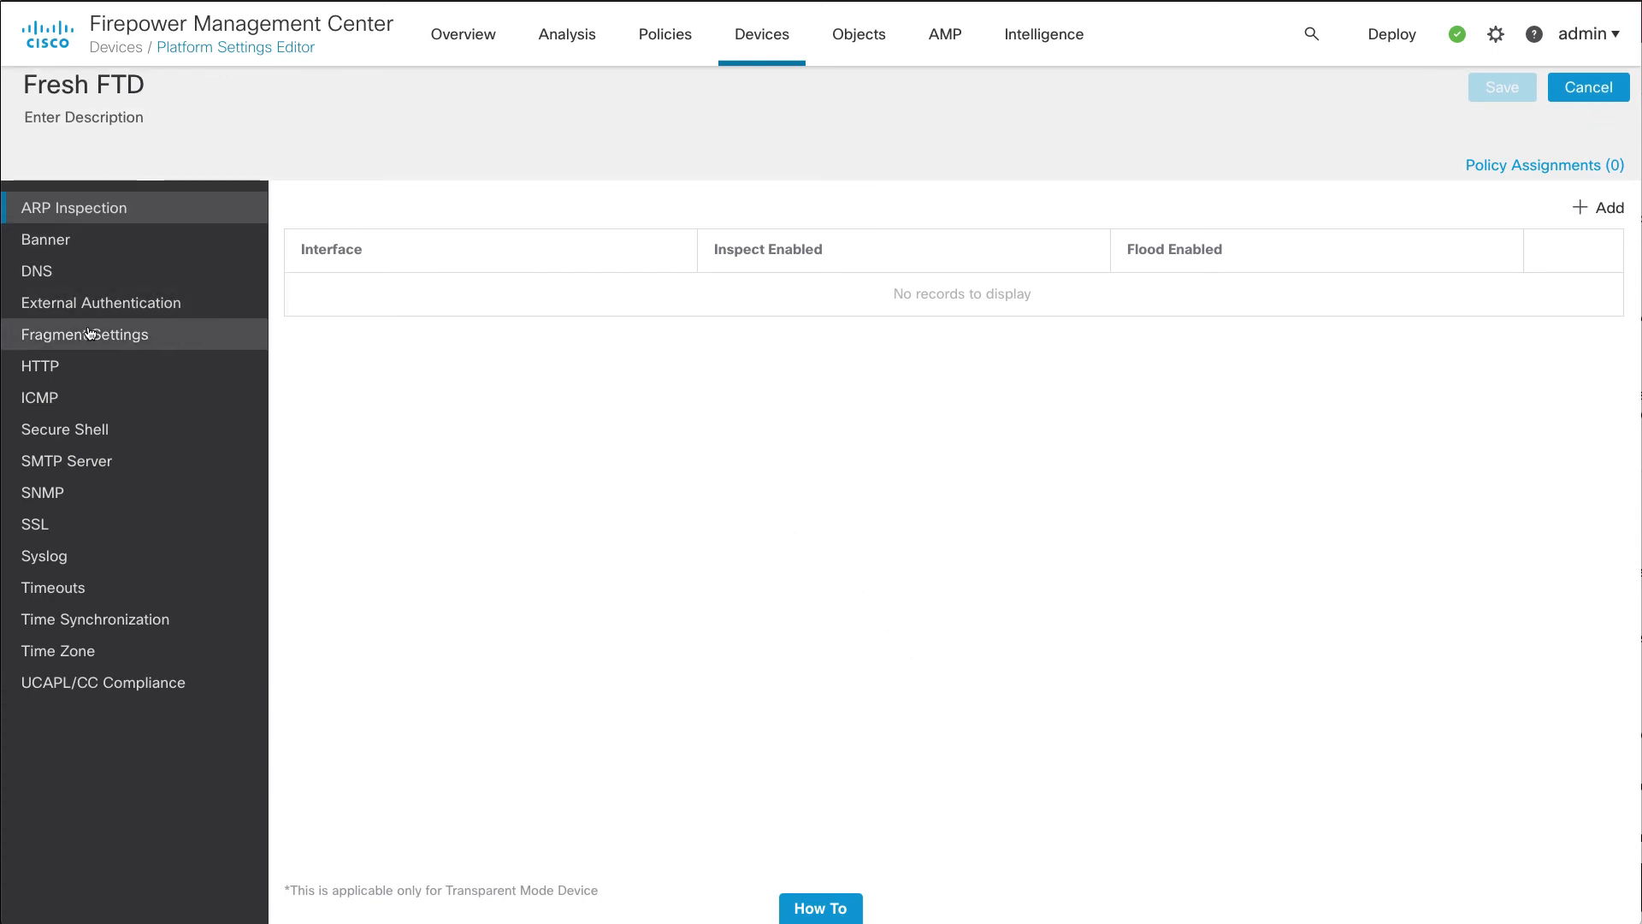
left_click(56, 559)
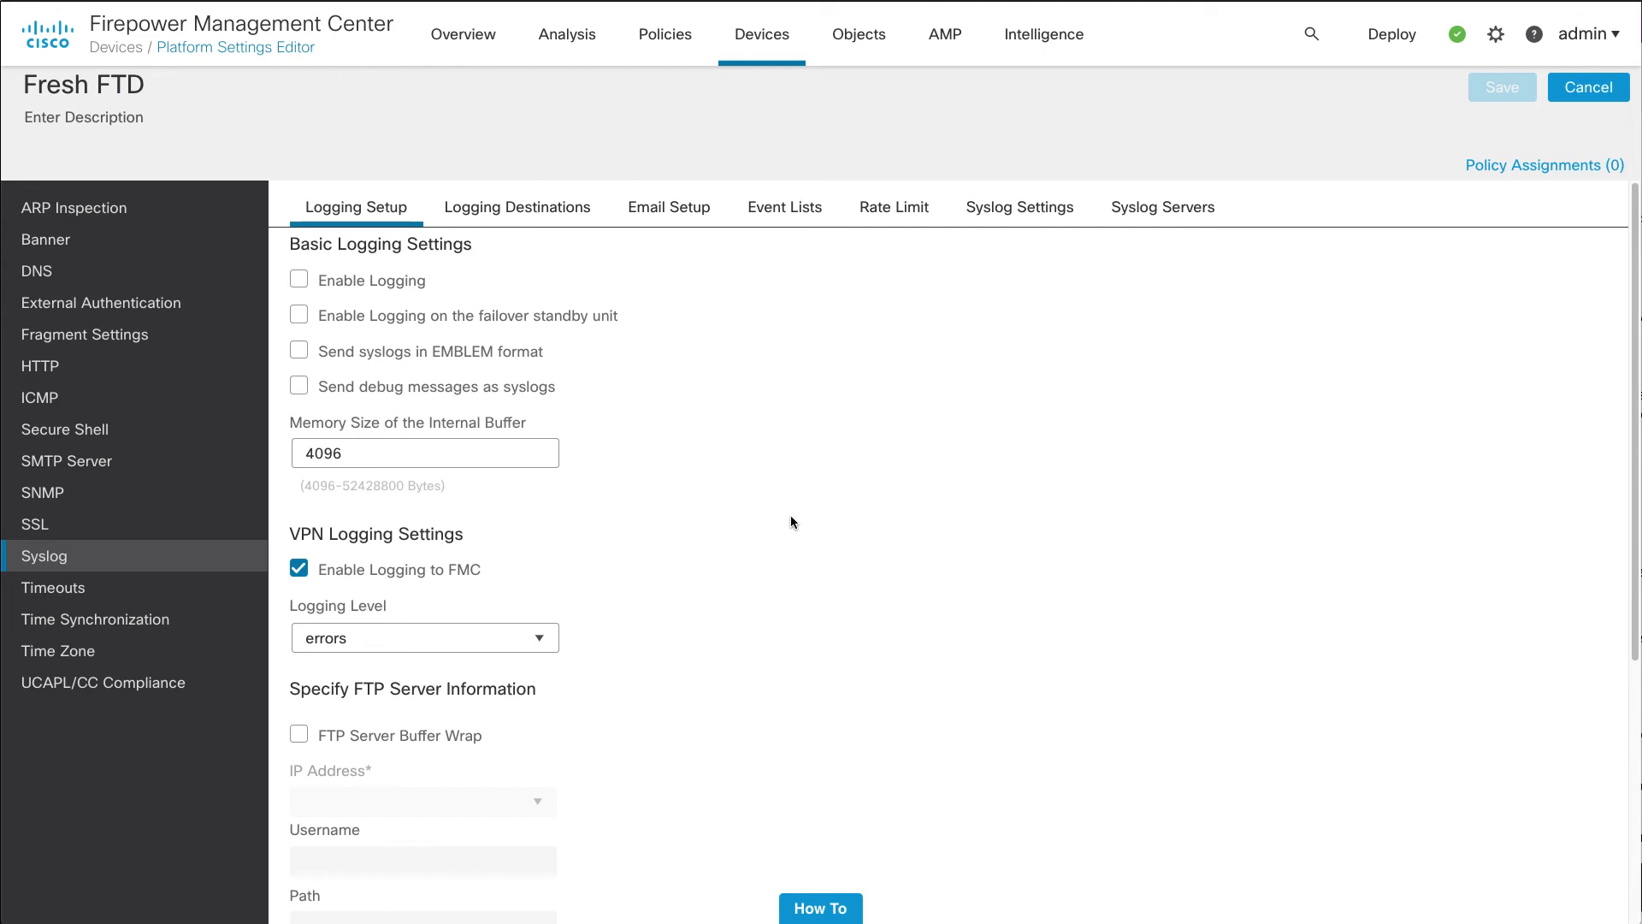
left_click(298, 281)
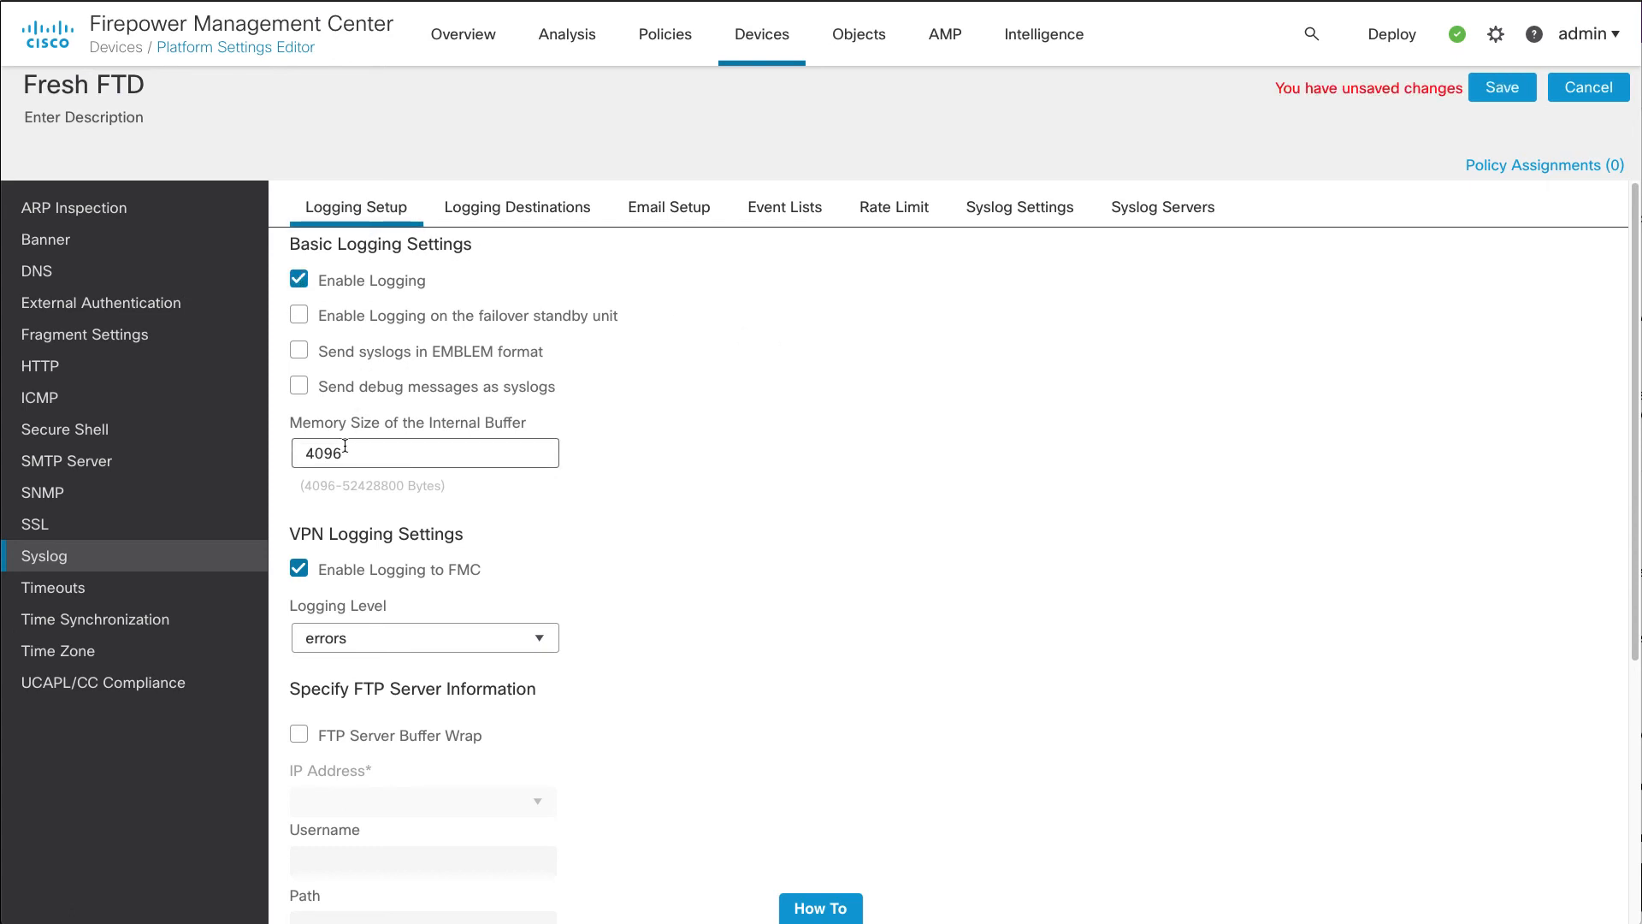
Add a logging destination for Syslog Servers that filters on informational severity.
left_click(516, 209)
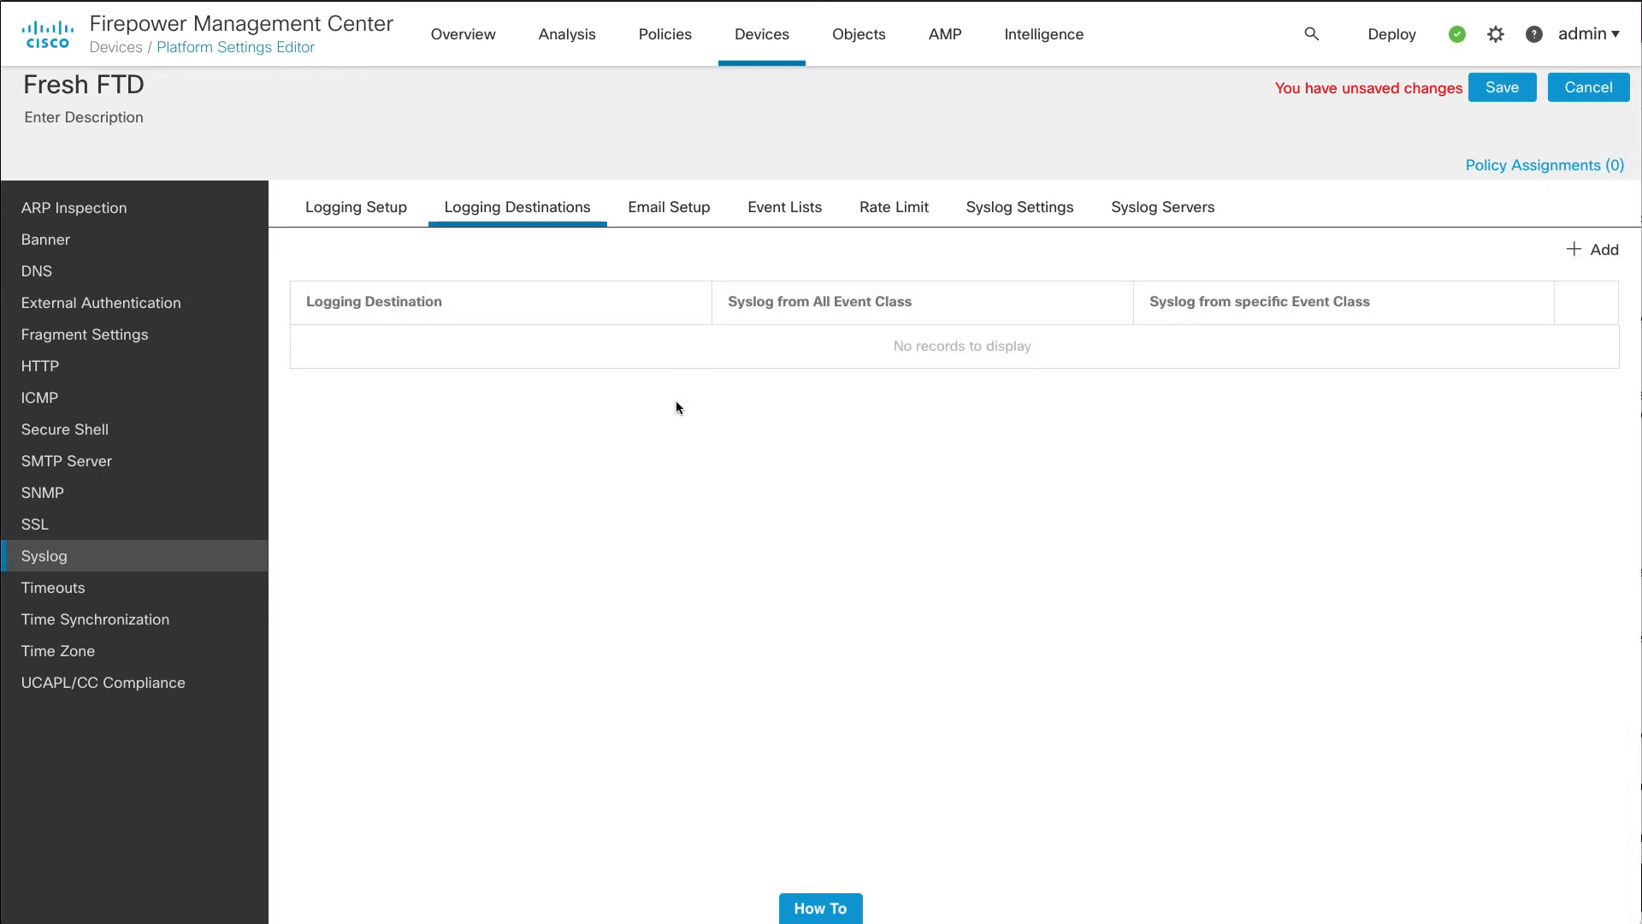
left_click(1573, 254)
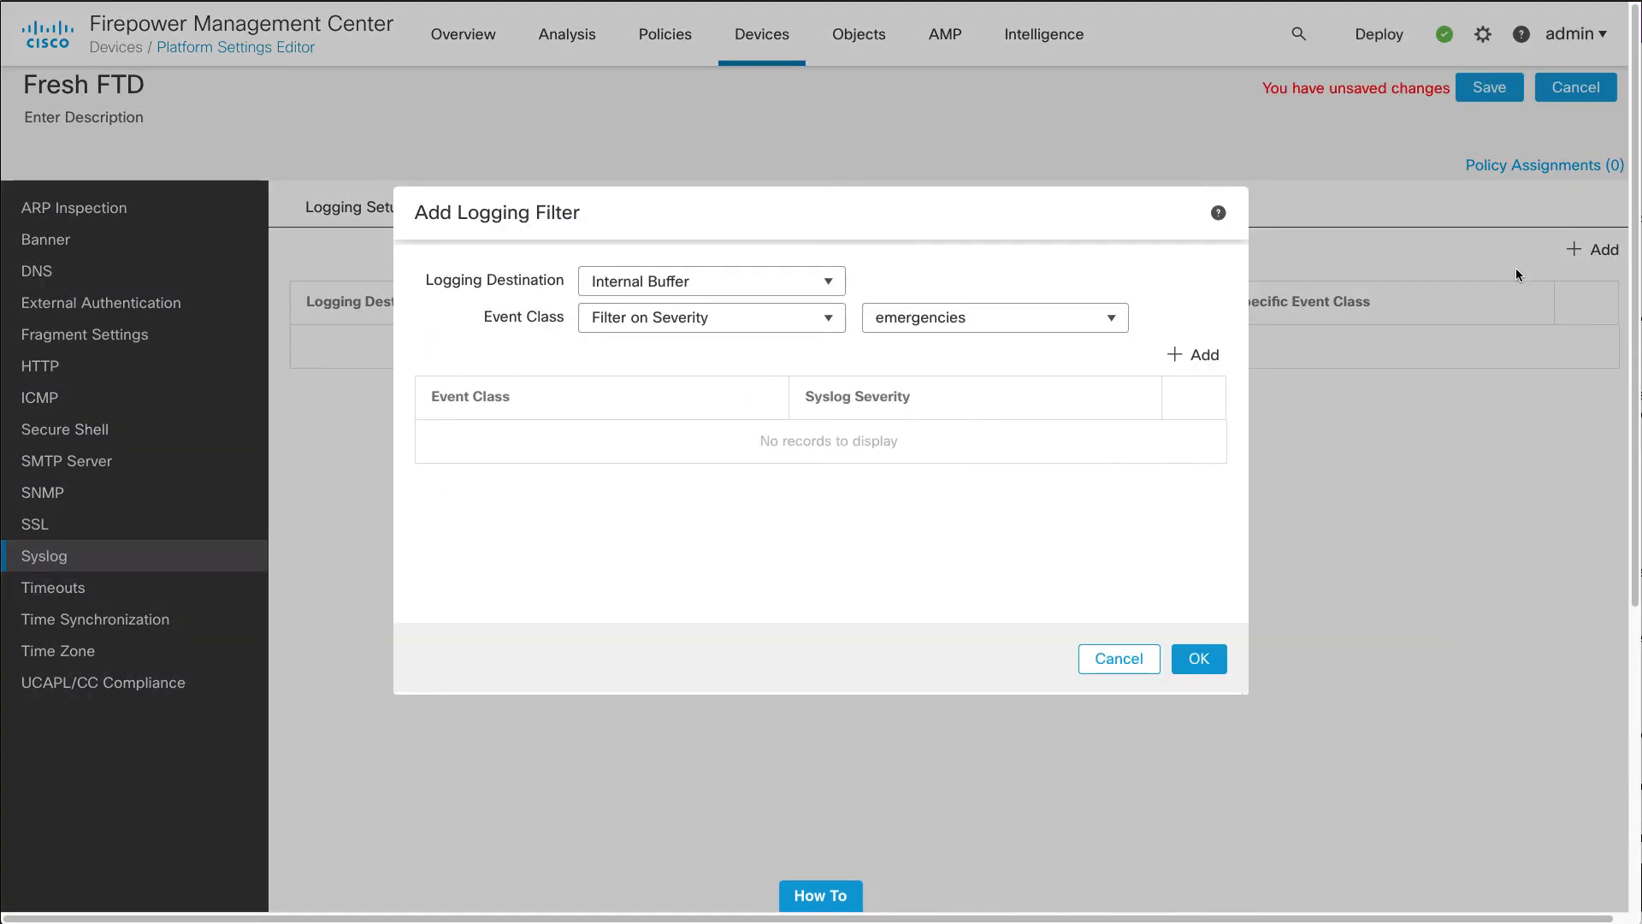
left_click(827, 281)
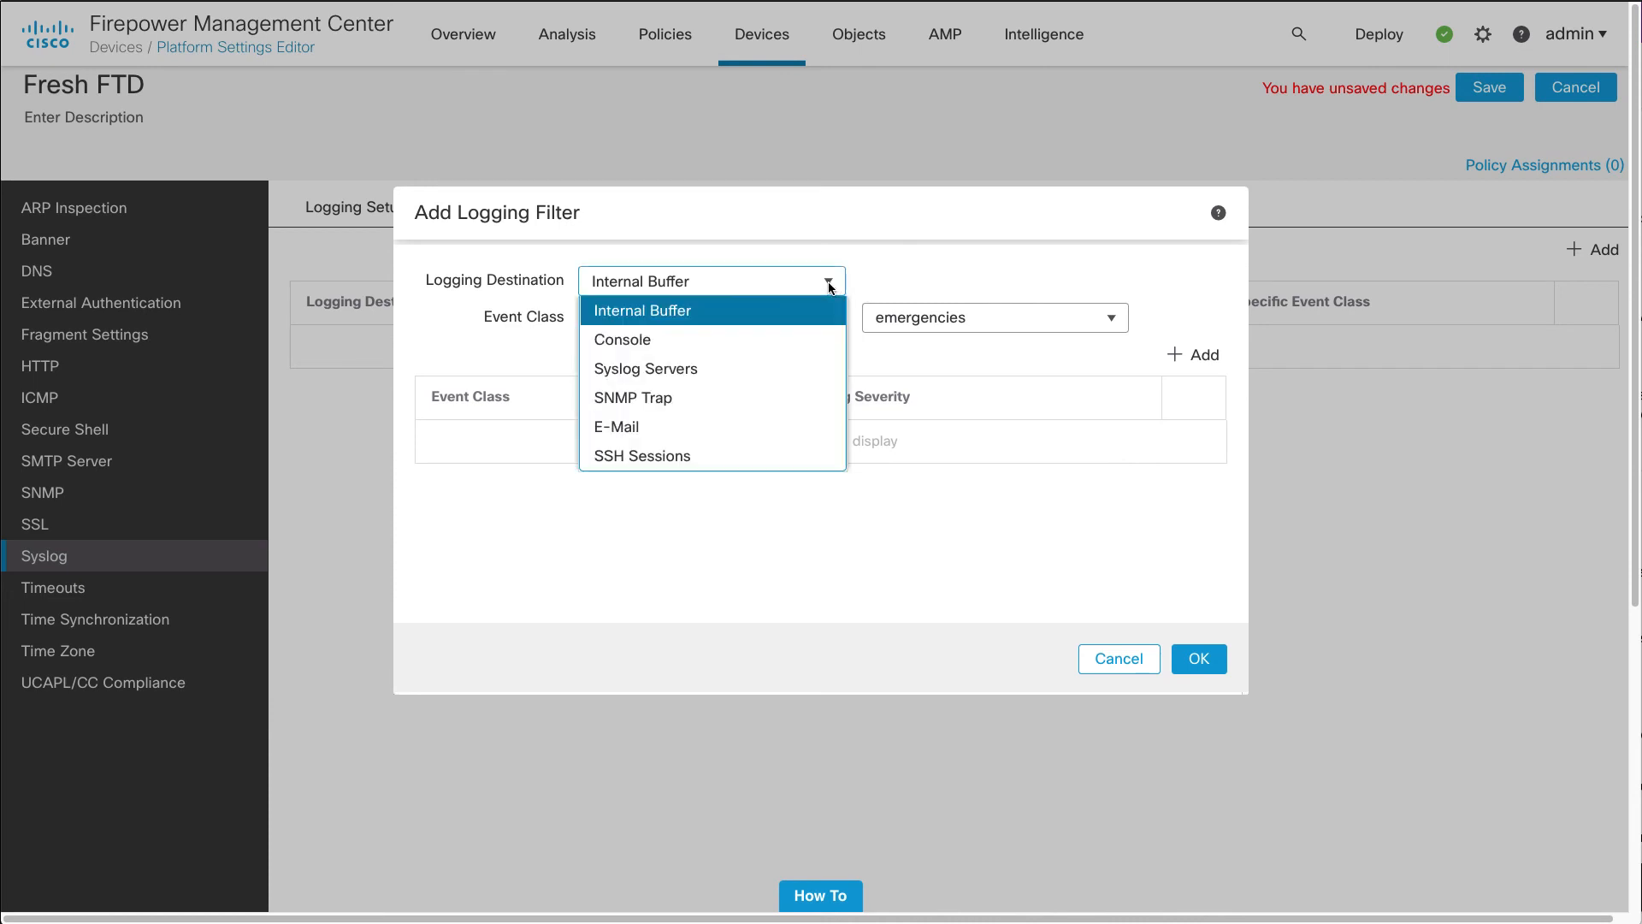
left_click(693, 370)
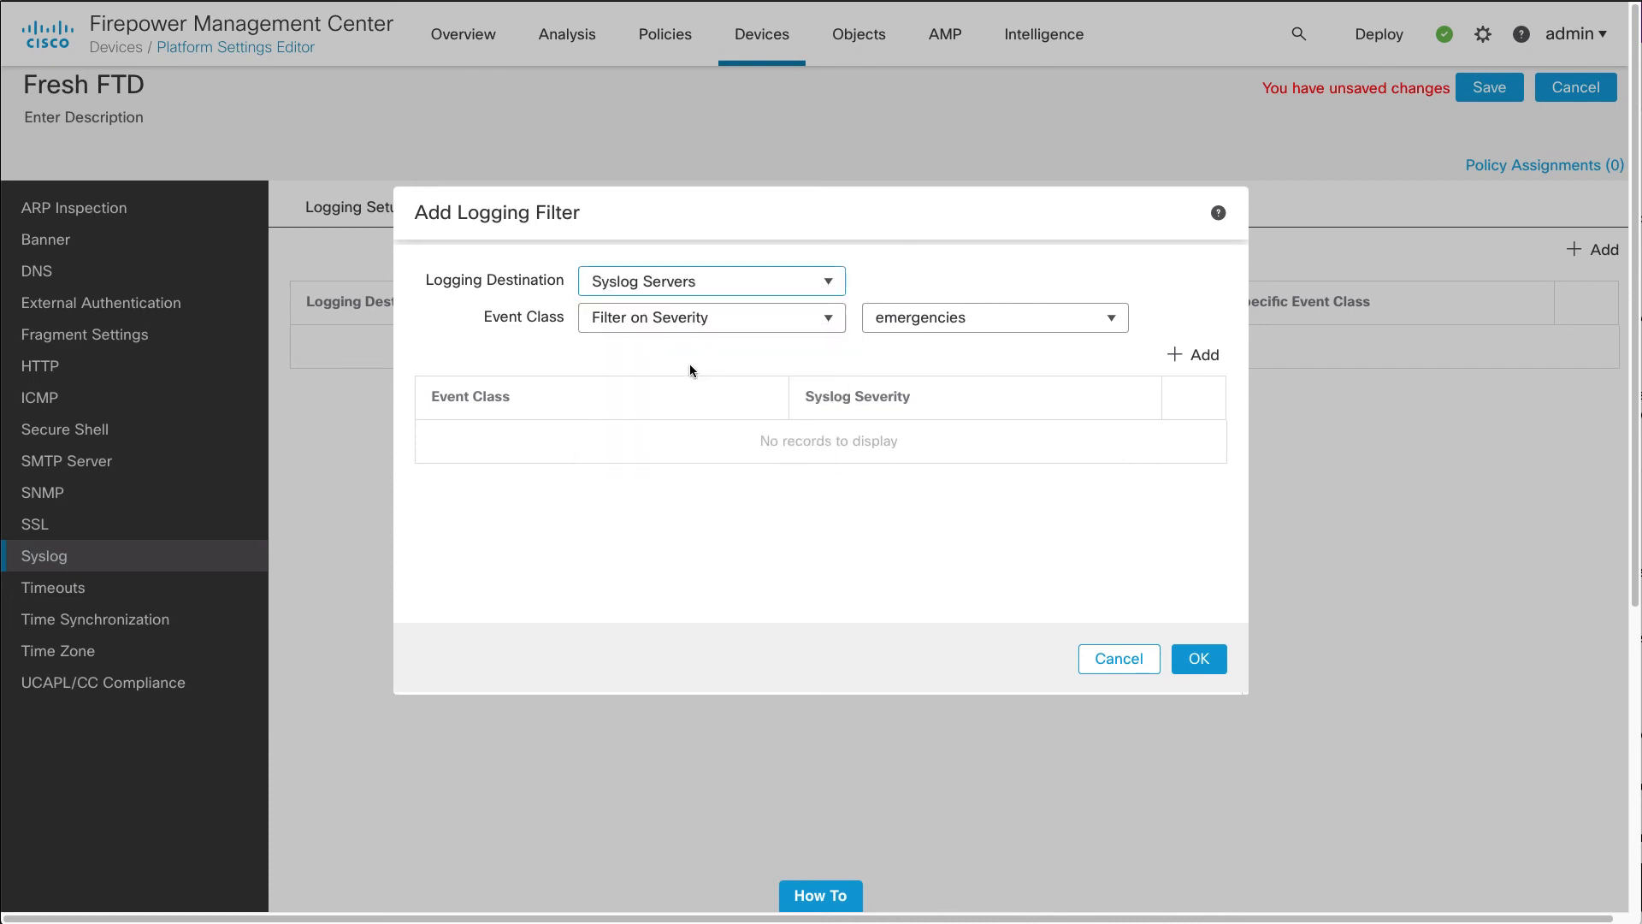
left_click(1094, 323)
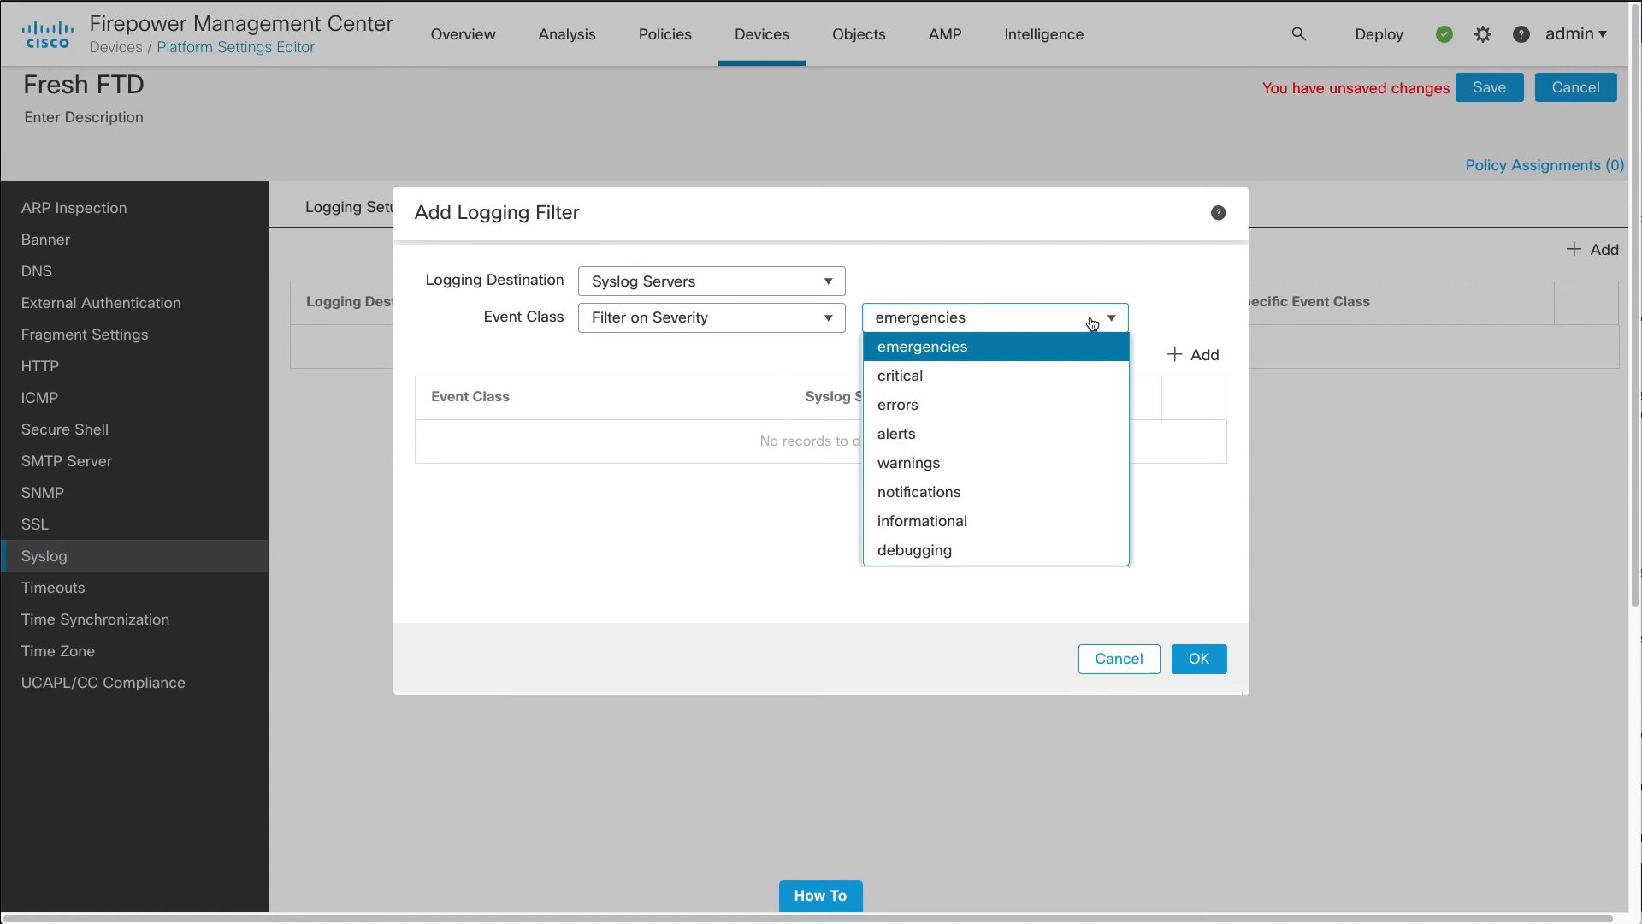
left_click(940, 520)
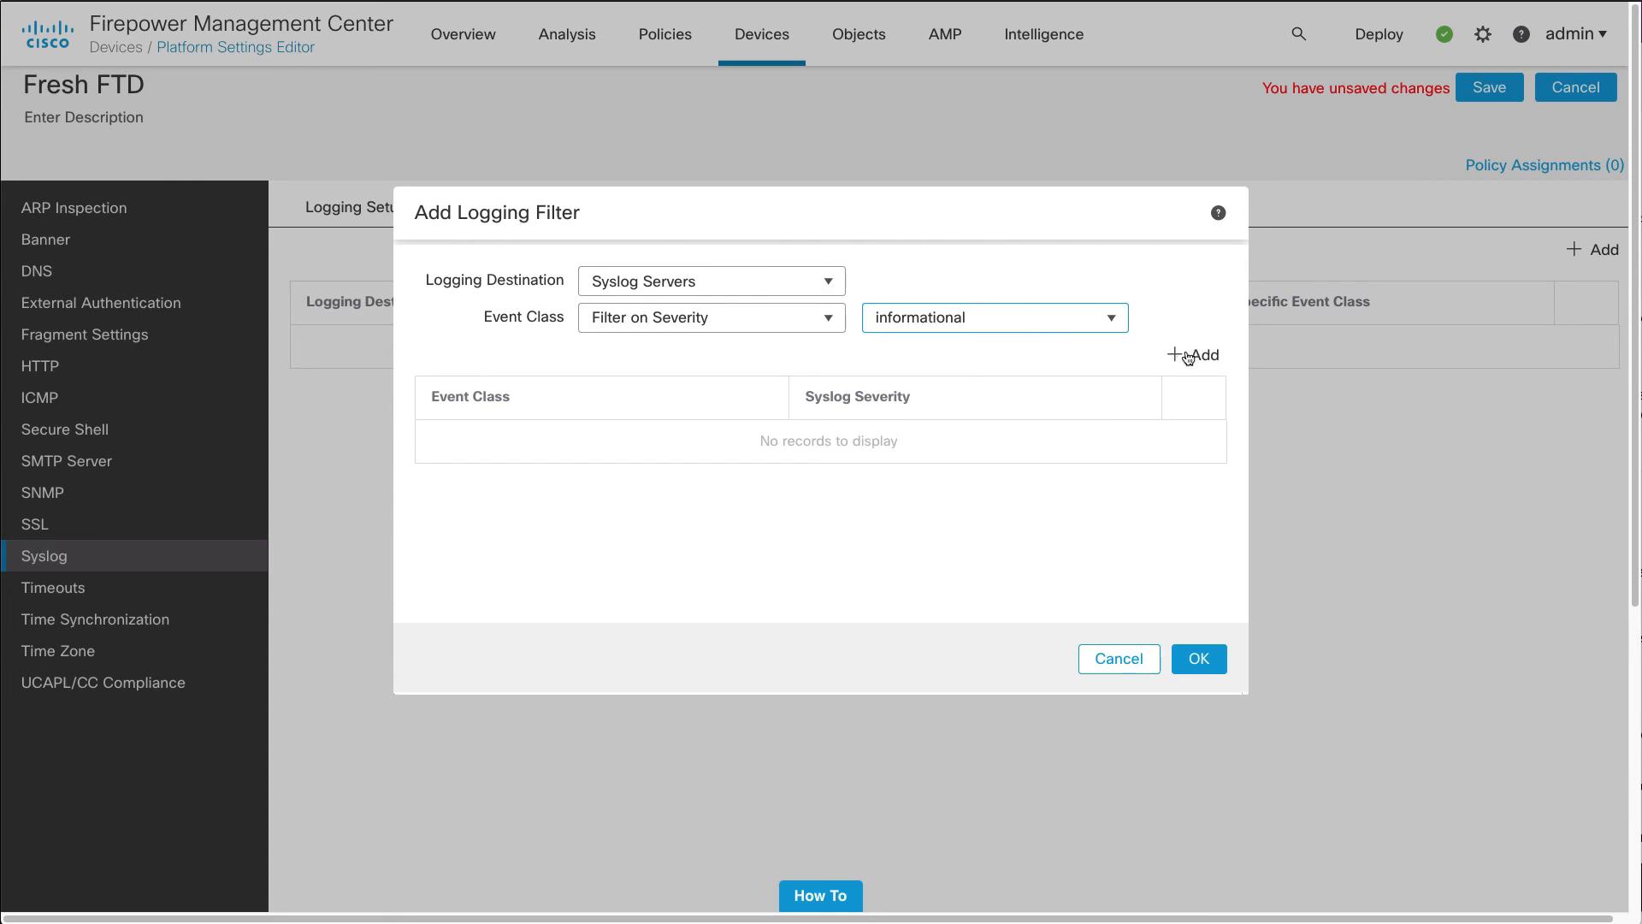
left_click(1201, 659)
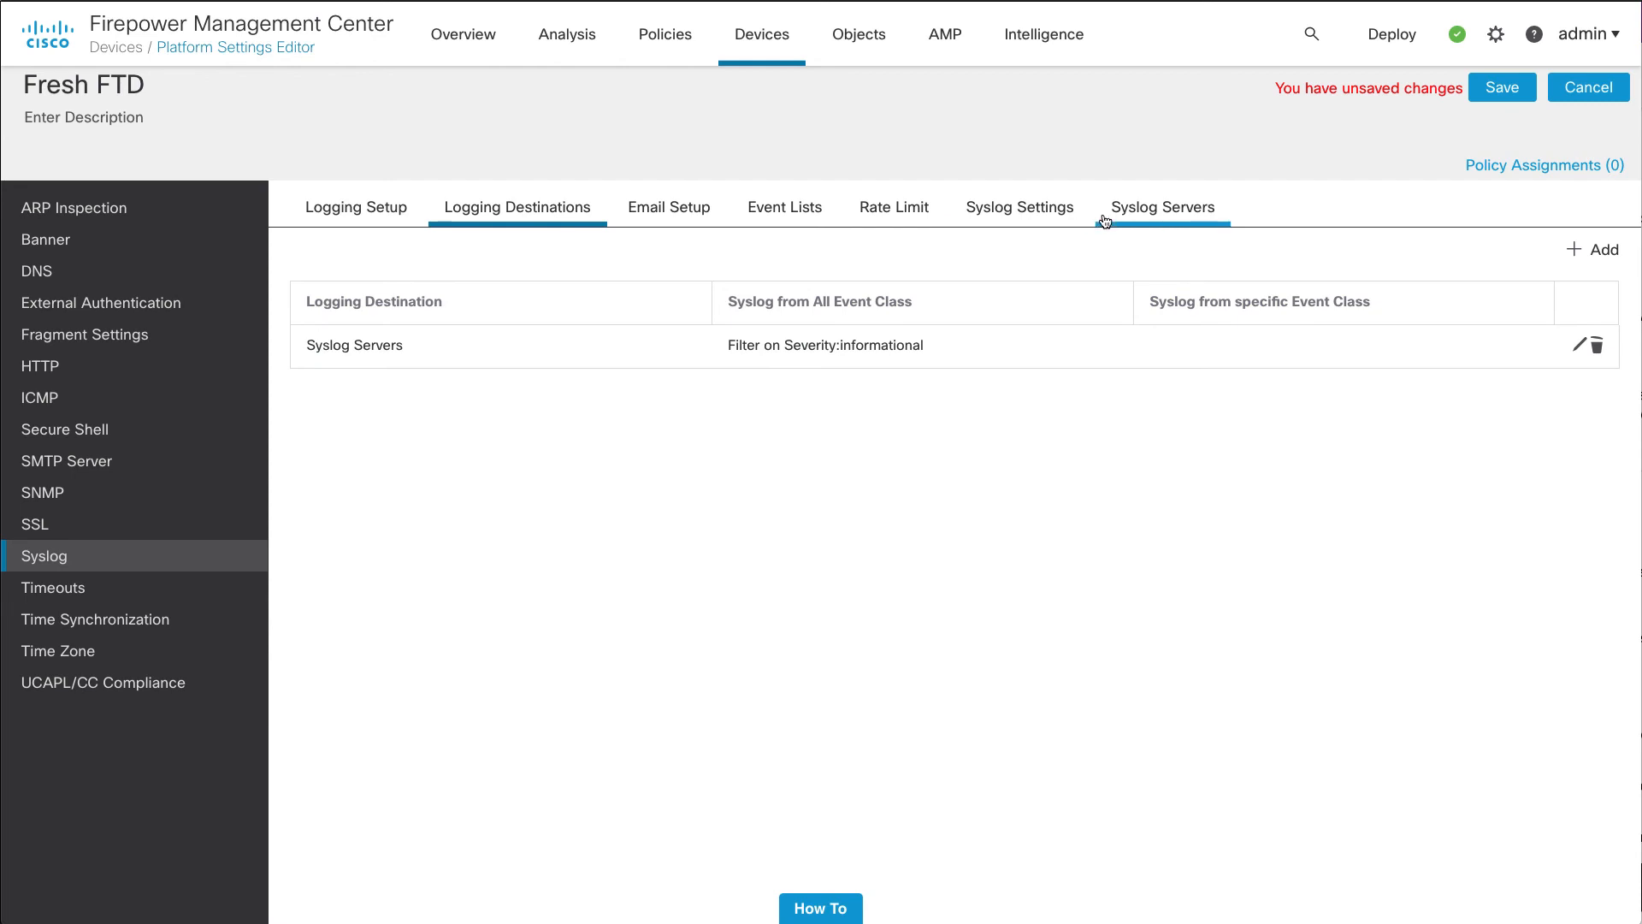
Start a new syslog server entry in the Fresh FTD syslog settings.
left_click(1157, 219)
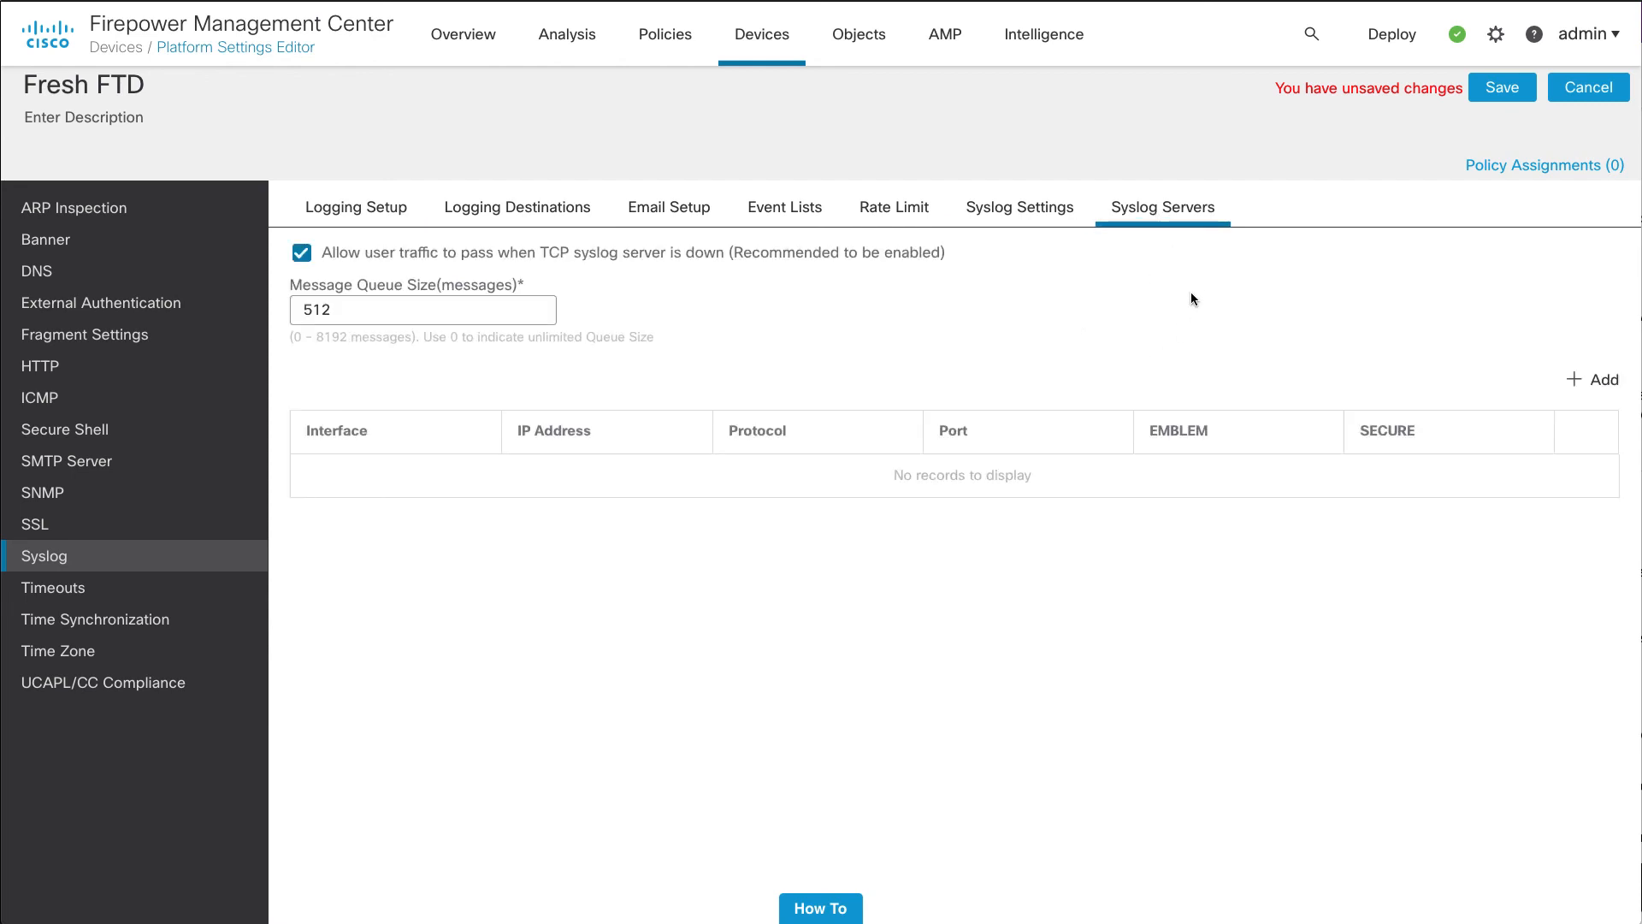
left_click(1579, 383)
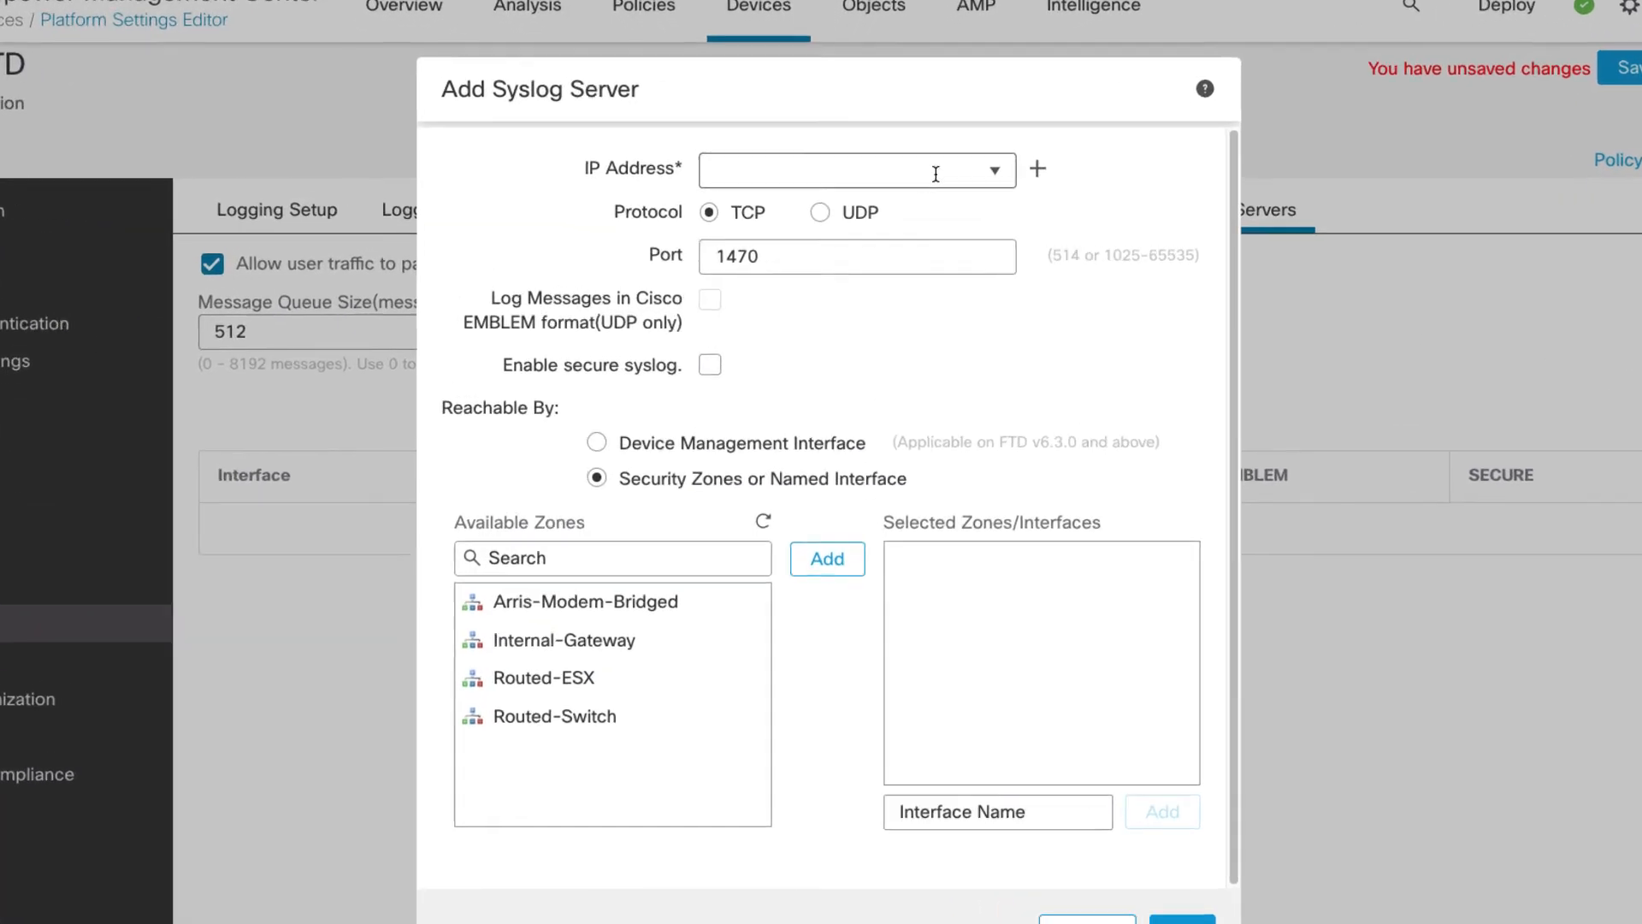
left_click(890, 169)
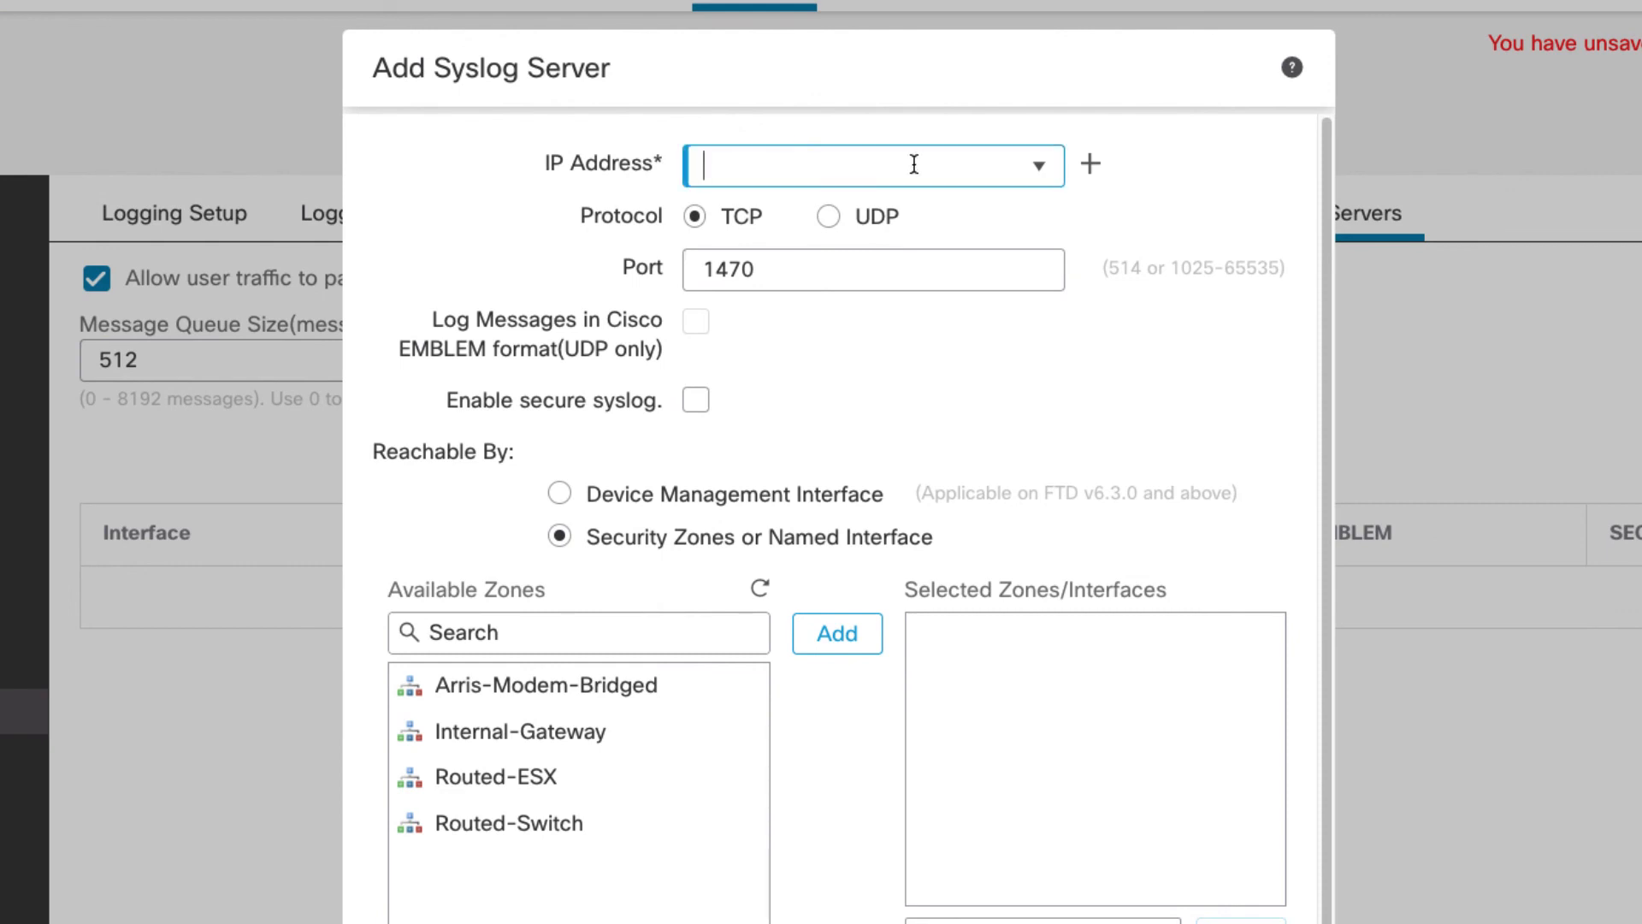
type("10.")
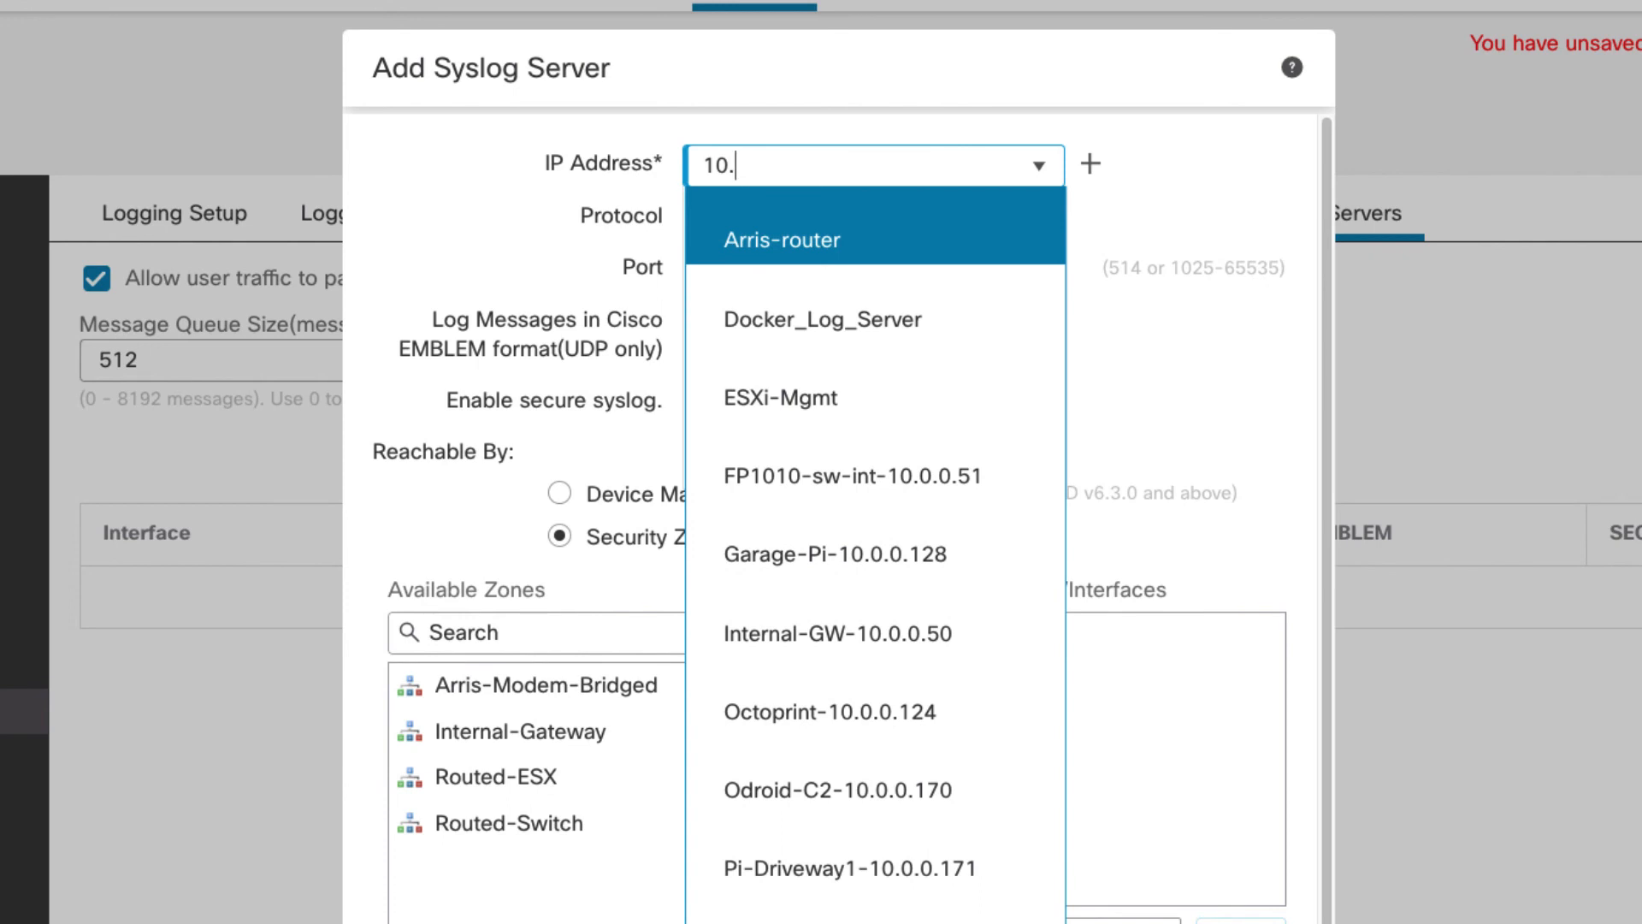
type("0.0.7")
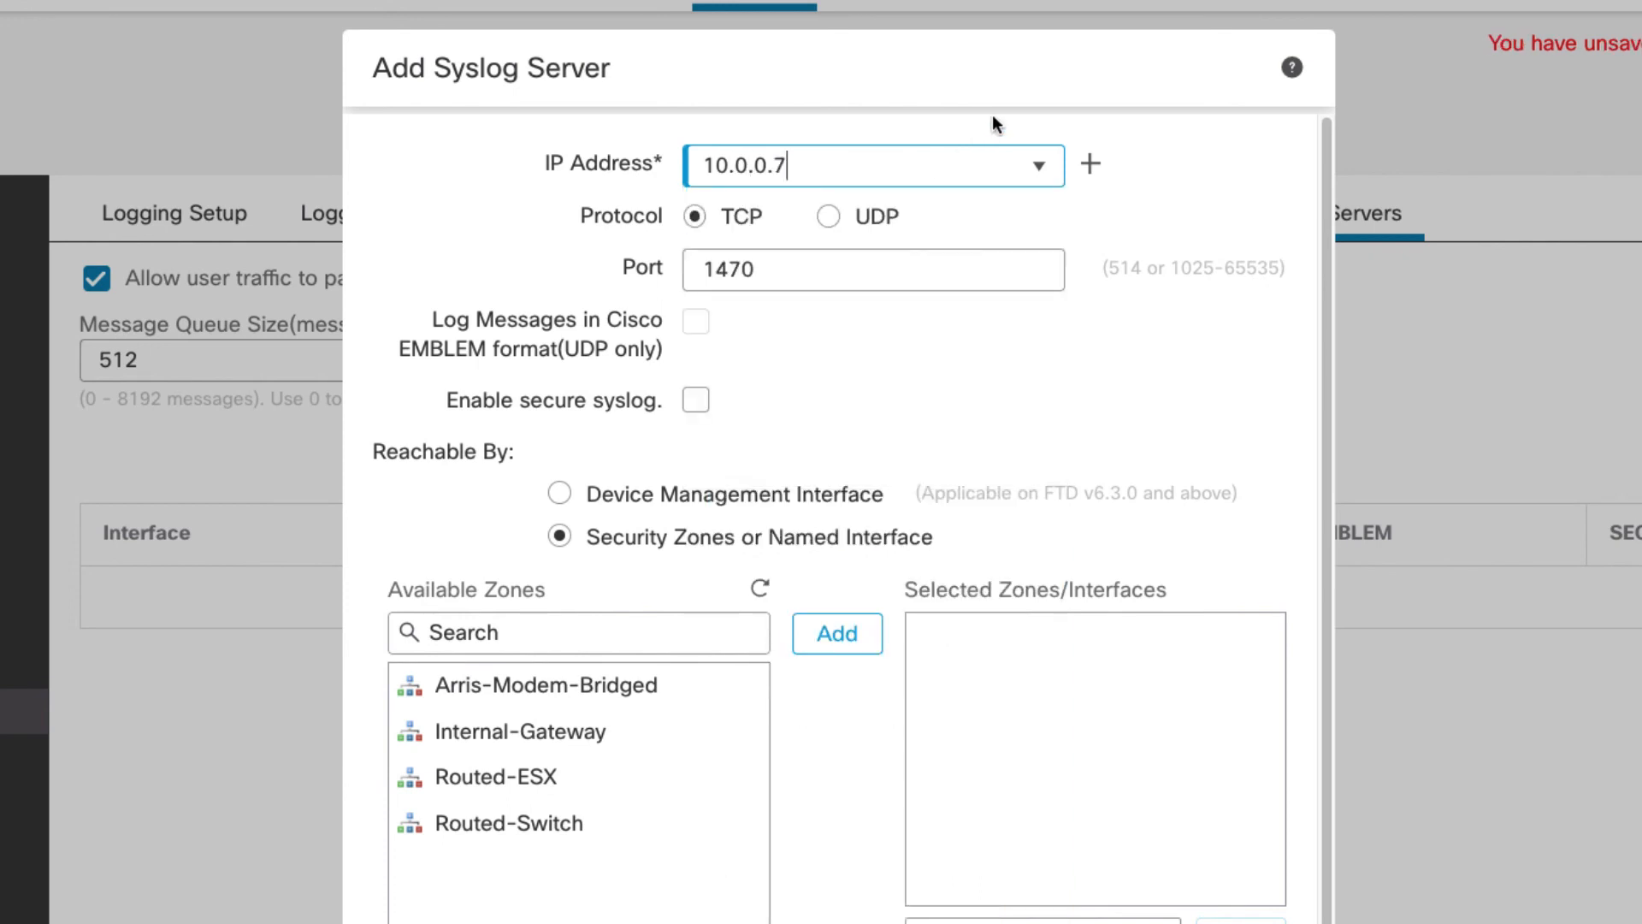
left_click(992, 113)
left_click_drag(818, 167, 673, 165)
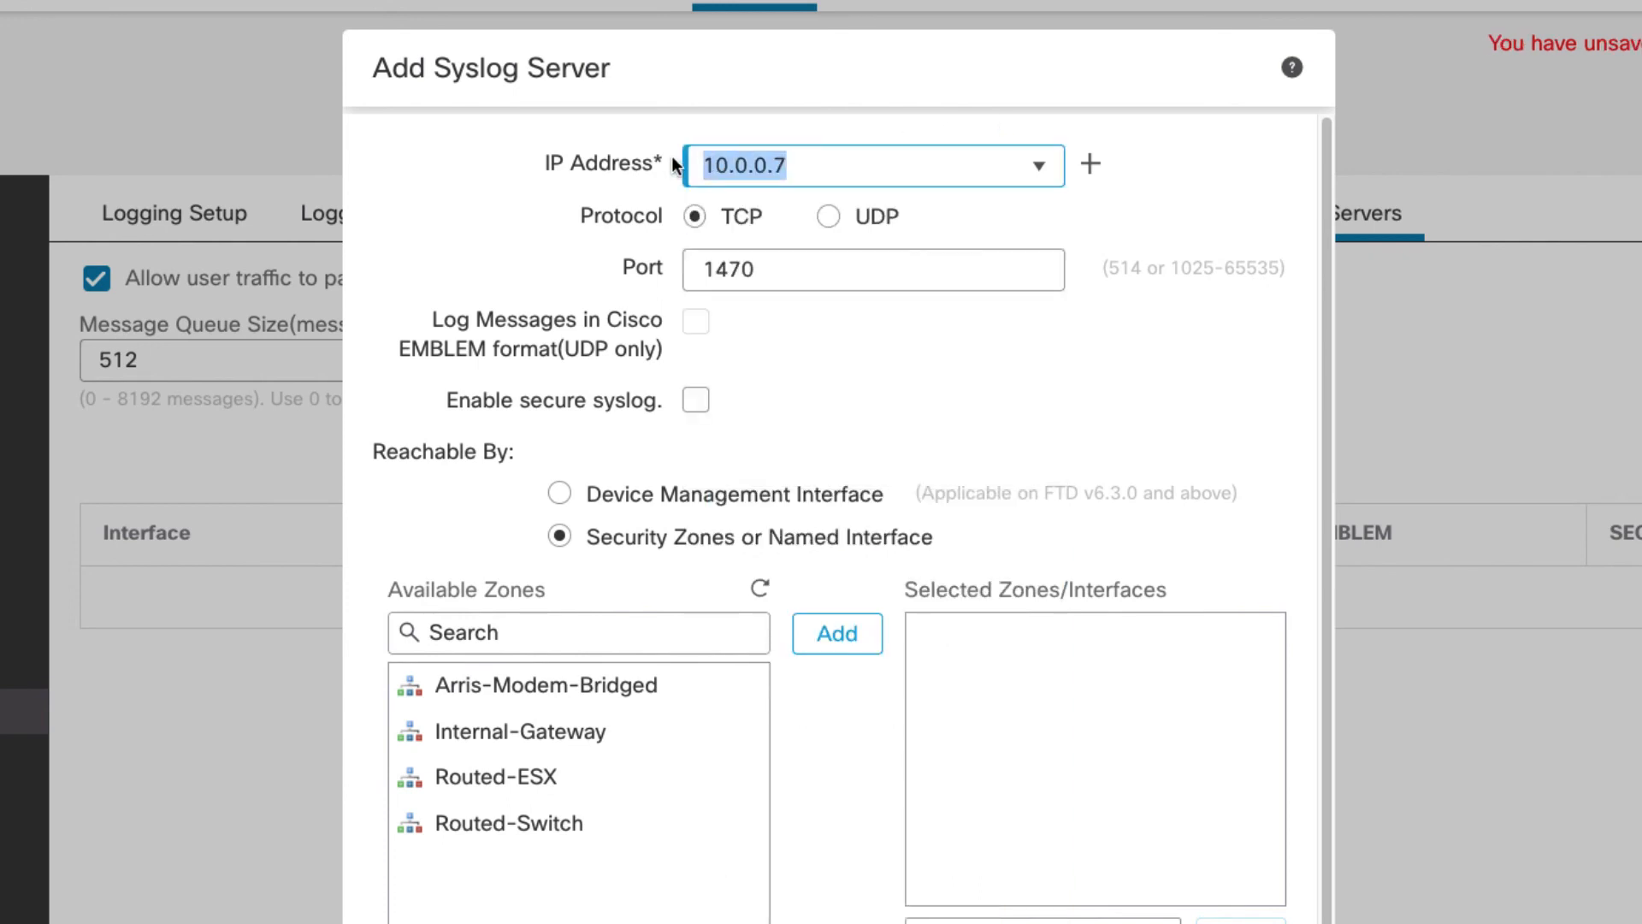
key("BackSpace")
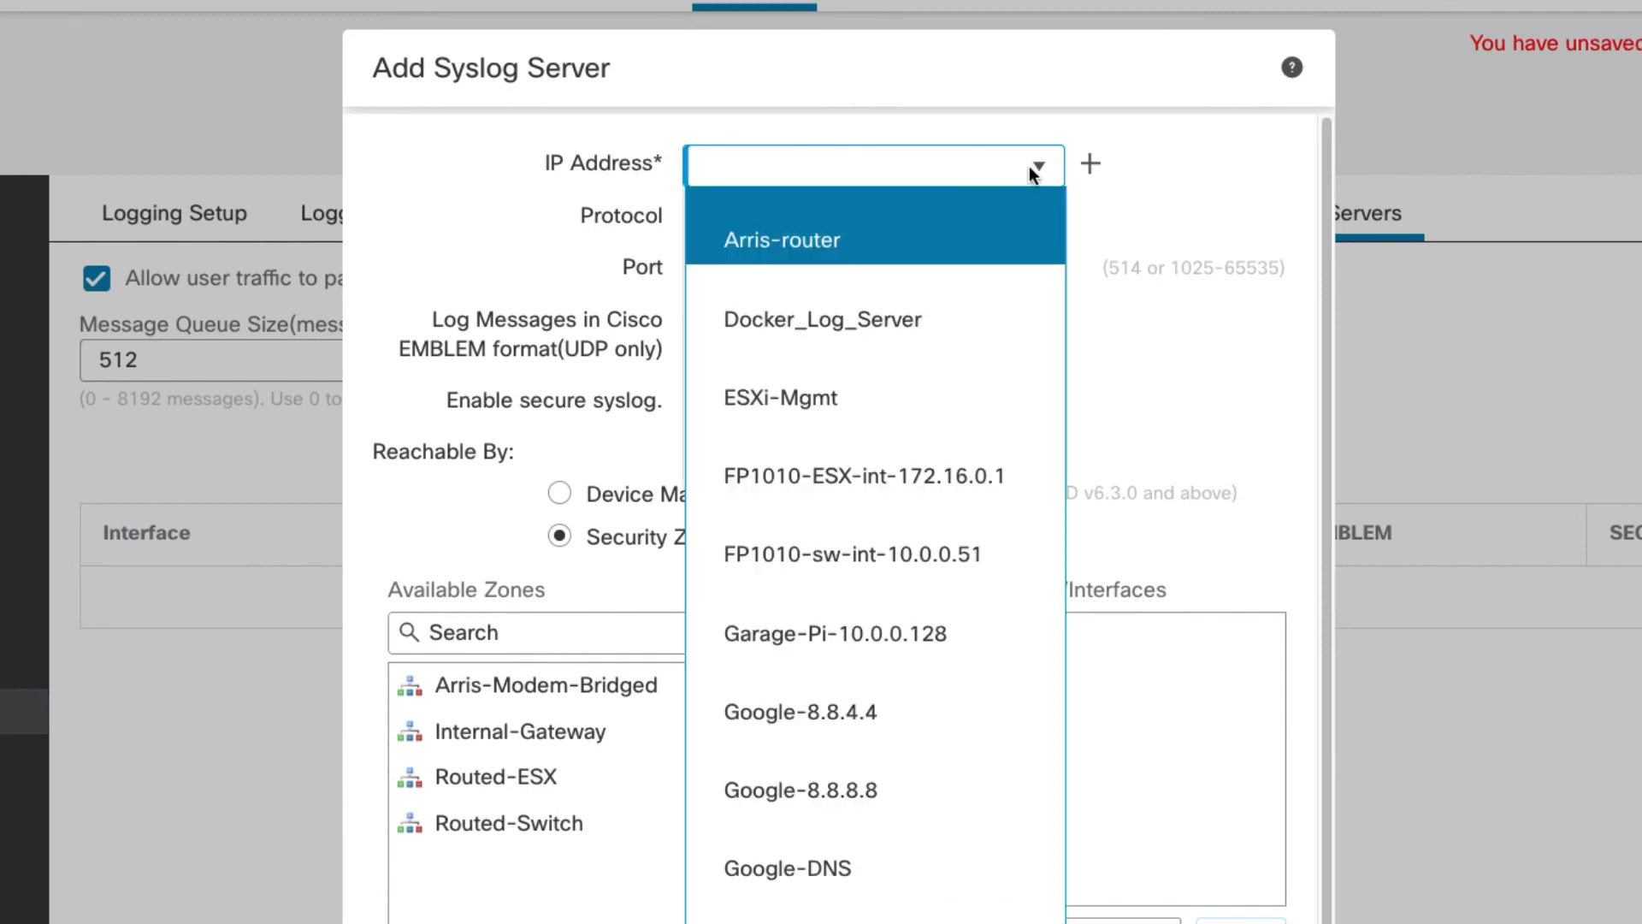
Add Docker_Log_Server as the syslog server using UDP on port 514, reachable through the Device Management Interface.
left_click(910, 310)
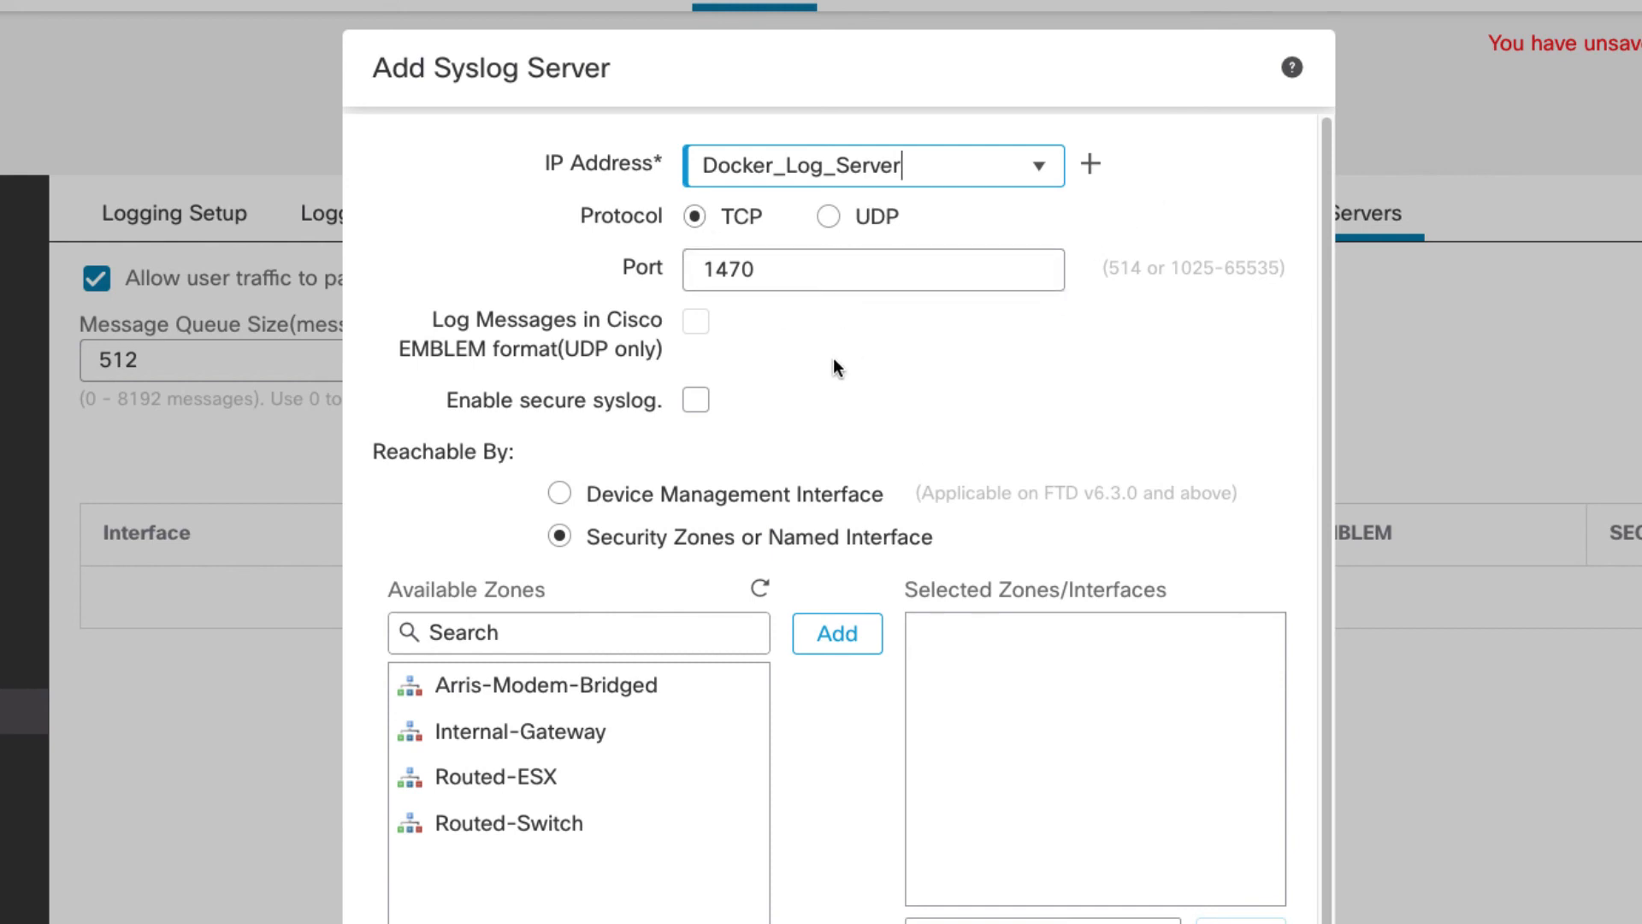
left_click(826, 224)
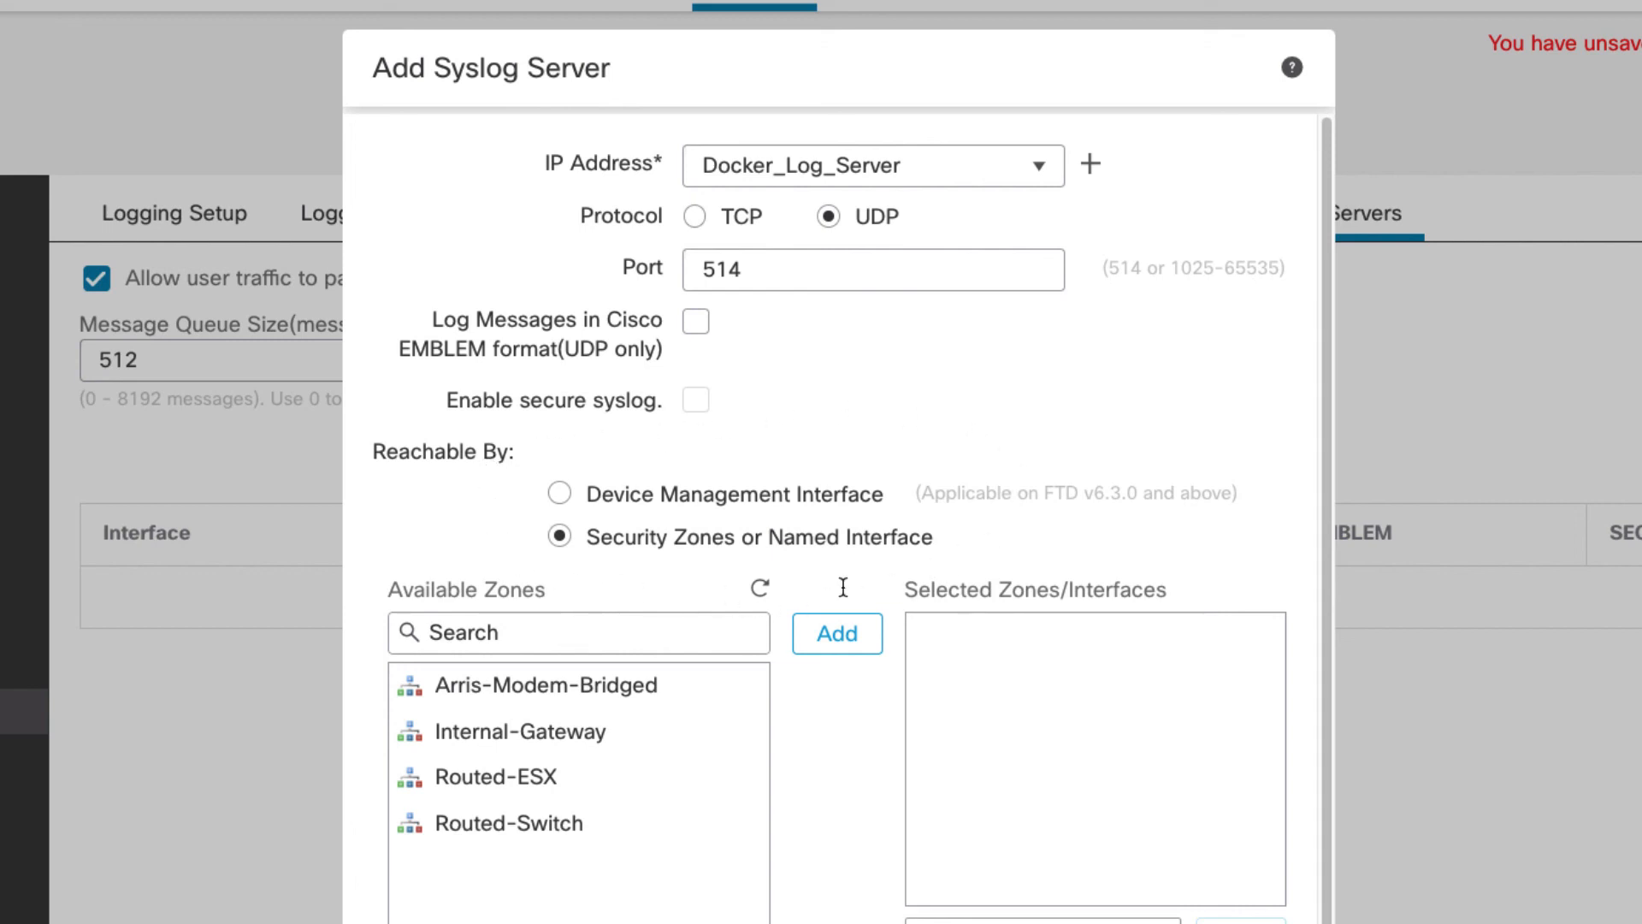
left_click(560, 494)
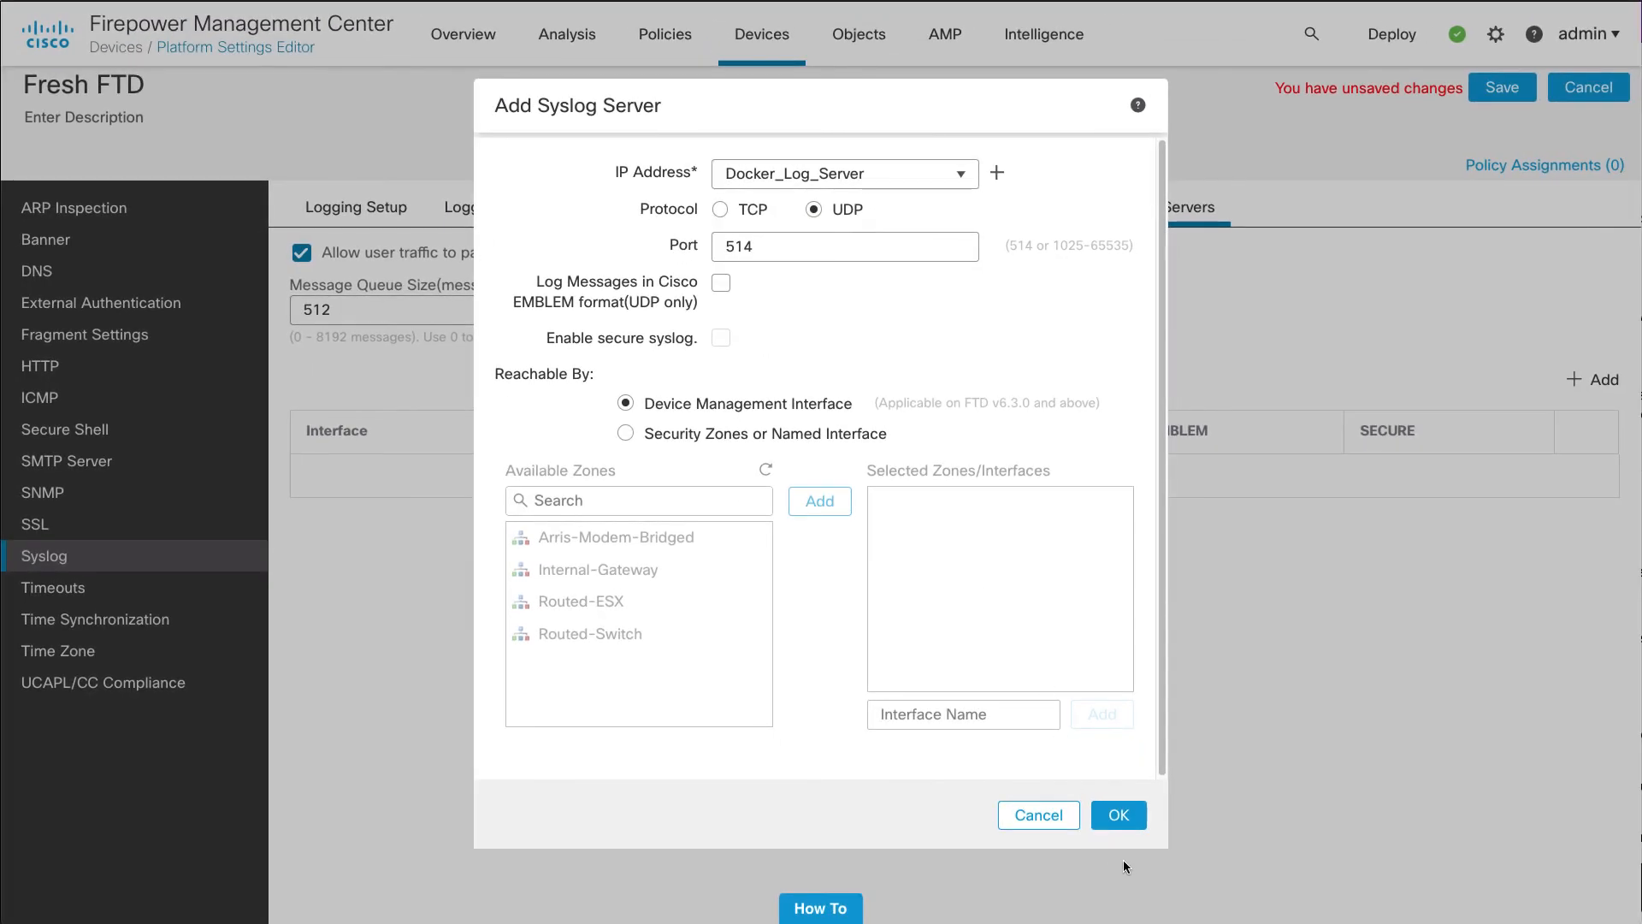
left_click(1118, 814)
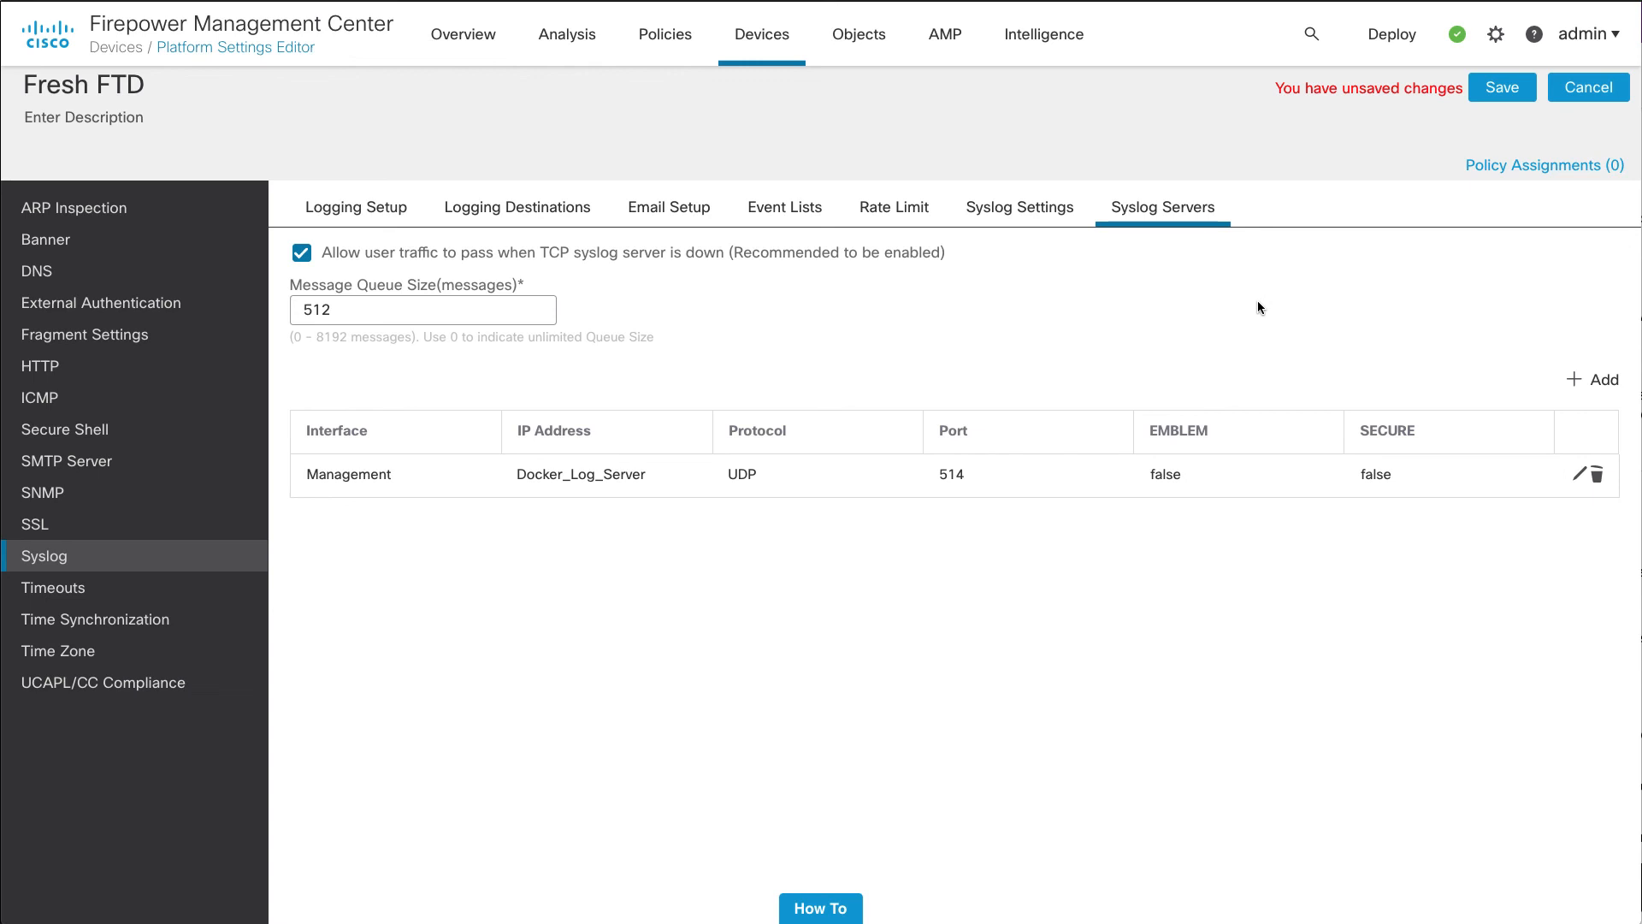
left_click(1053, 209)
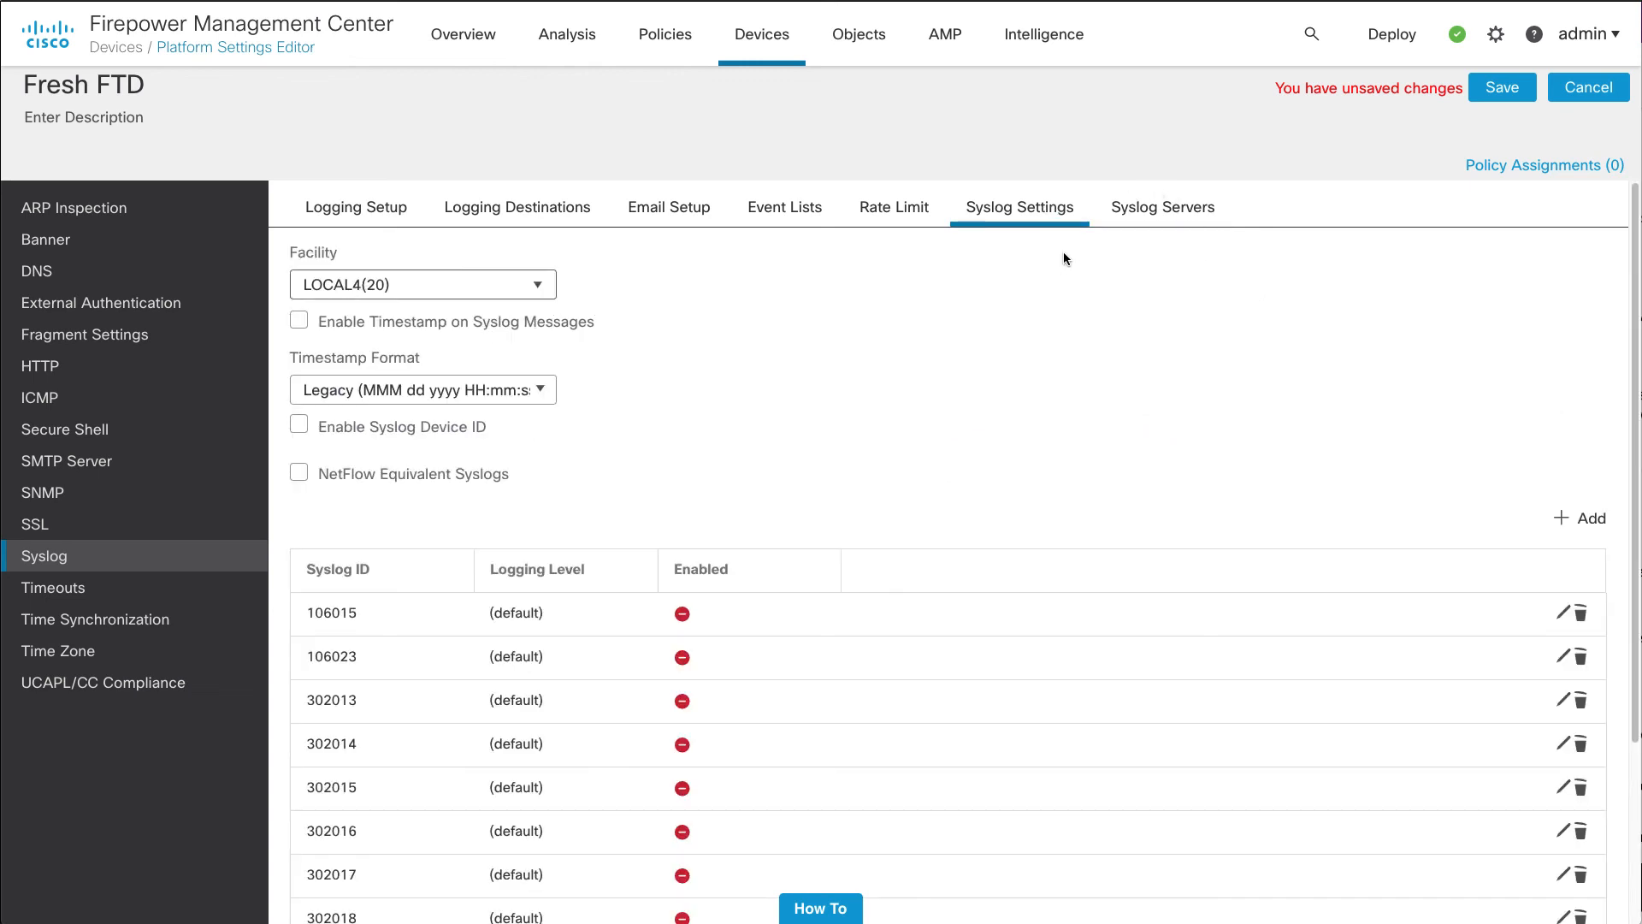
left_click_drag(1636, 375, 1598, 354)
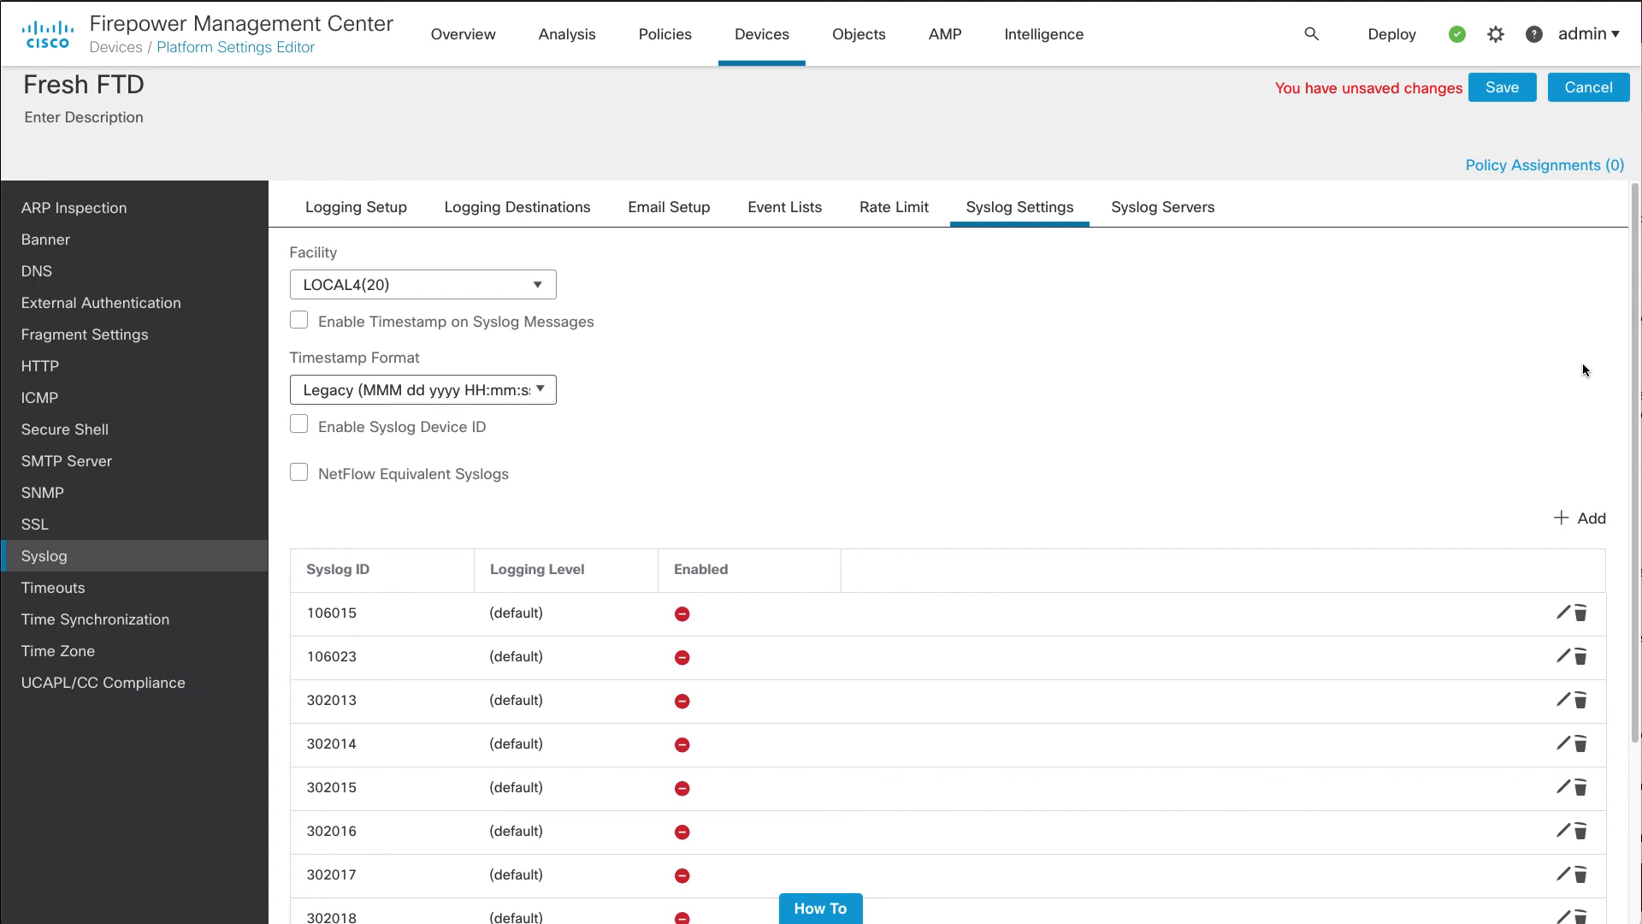
left_click(1560, 518)
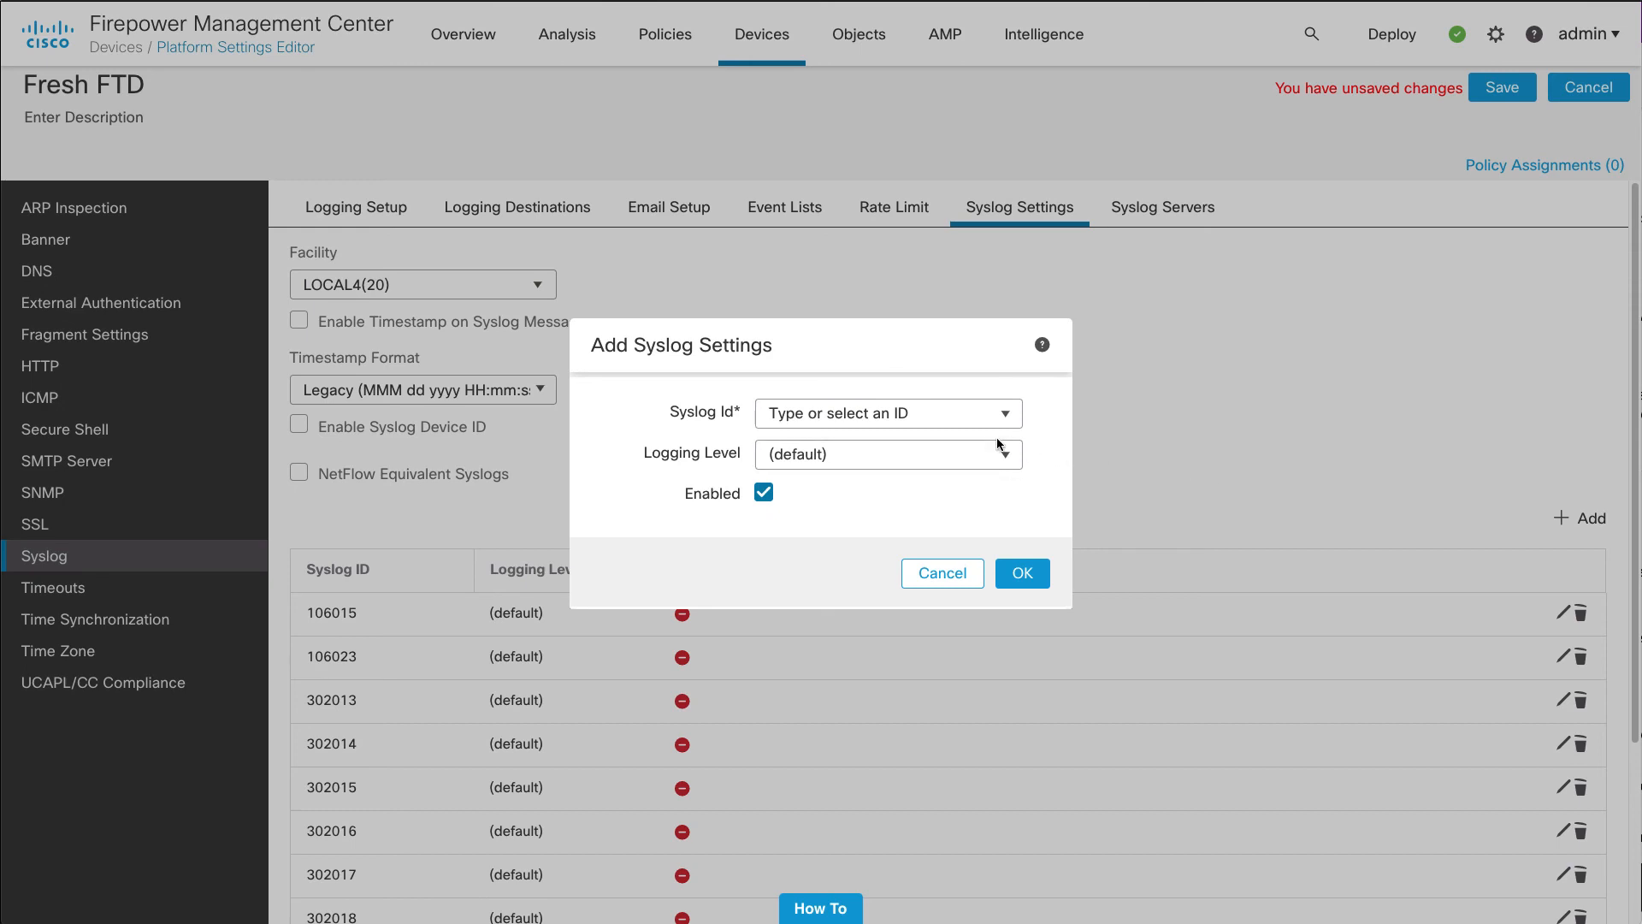
left_click(953, 573)
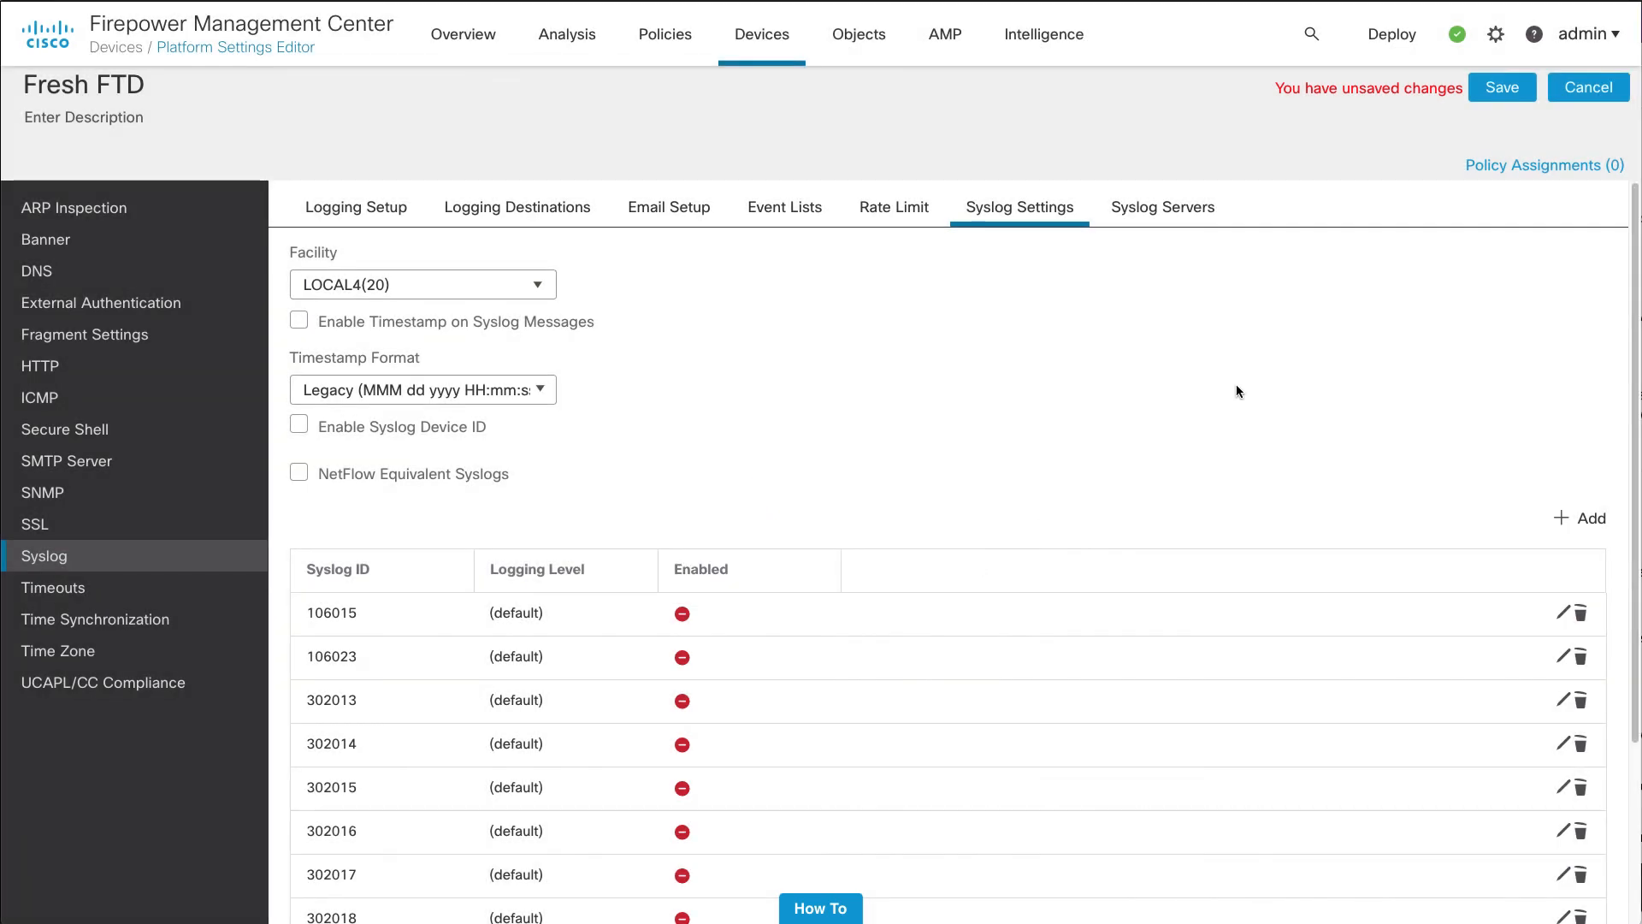
Save the changes to the Fresh FTD platform settings policy.
left_click(1505, 95)
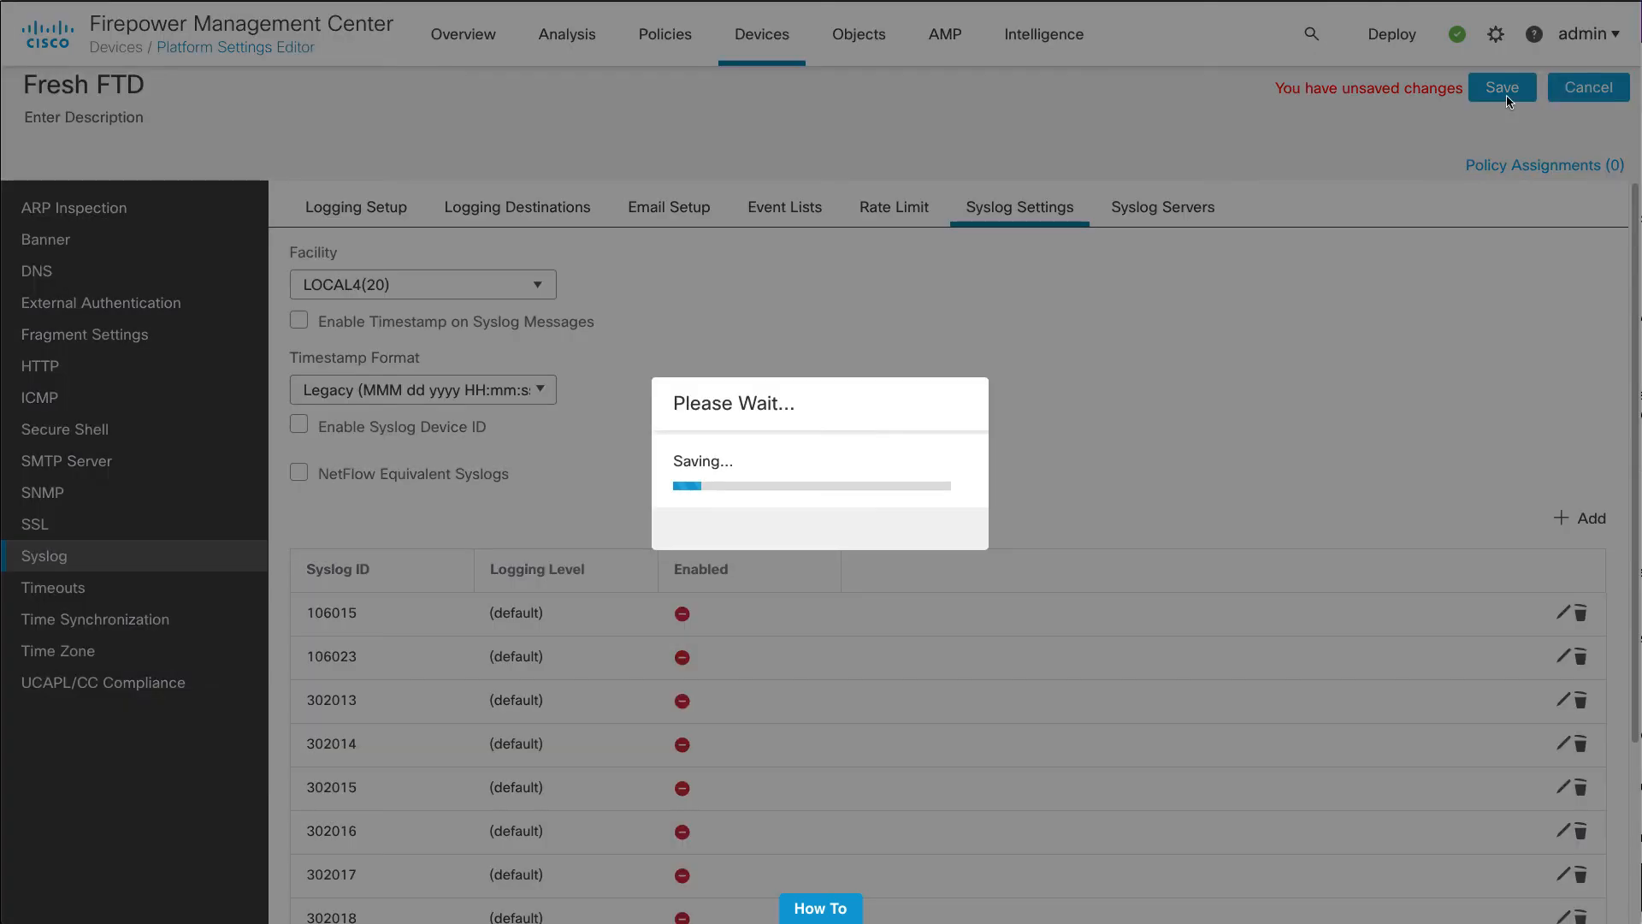